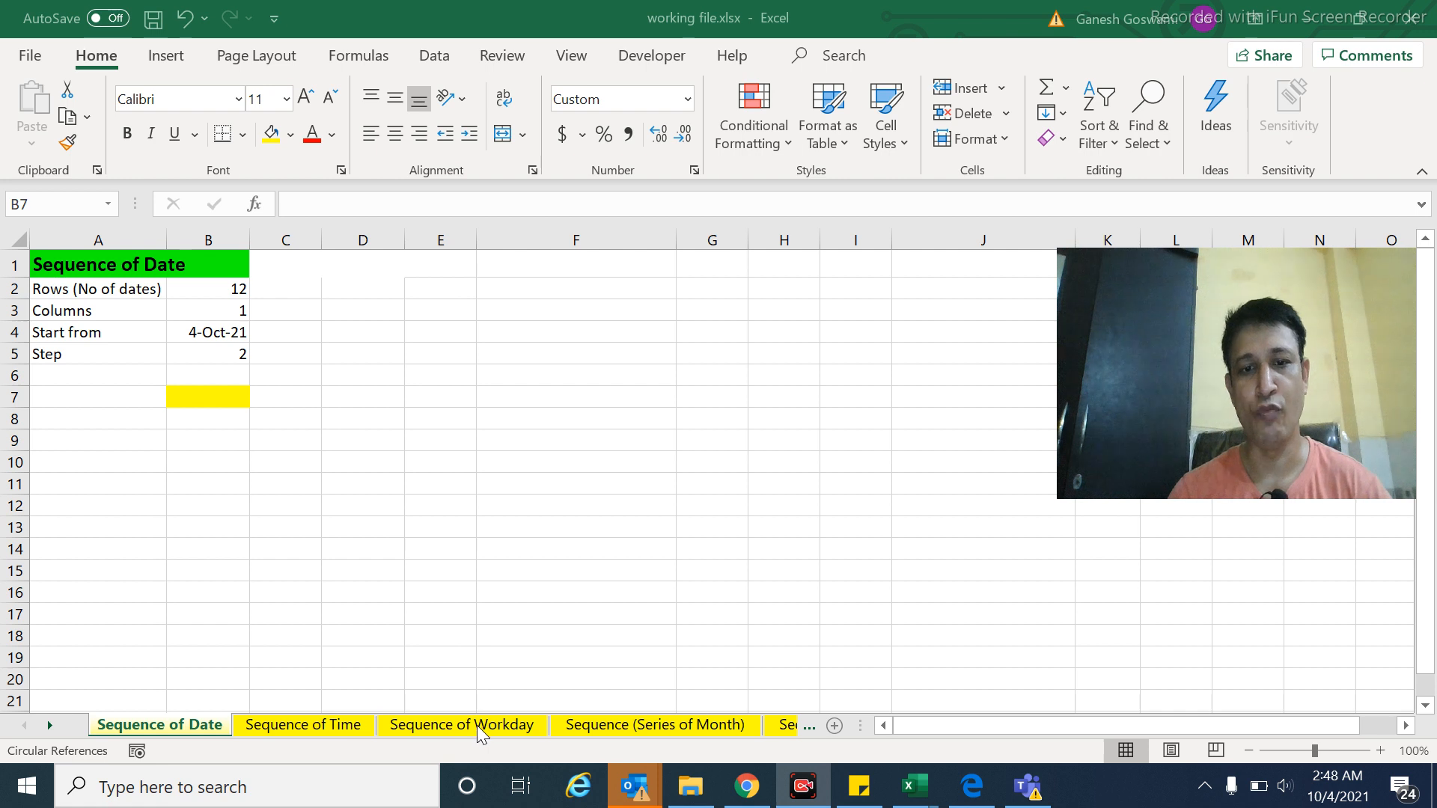
- Enter =SEQUENCE(B2,B3,B4,B5) in the yellow cell B7 of the Sequence of Date sheet
left_click(176, 390)
type("=")
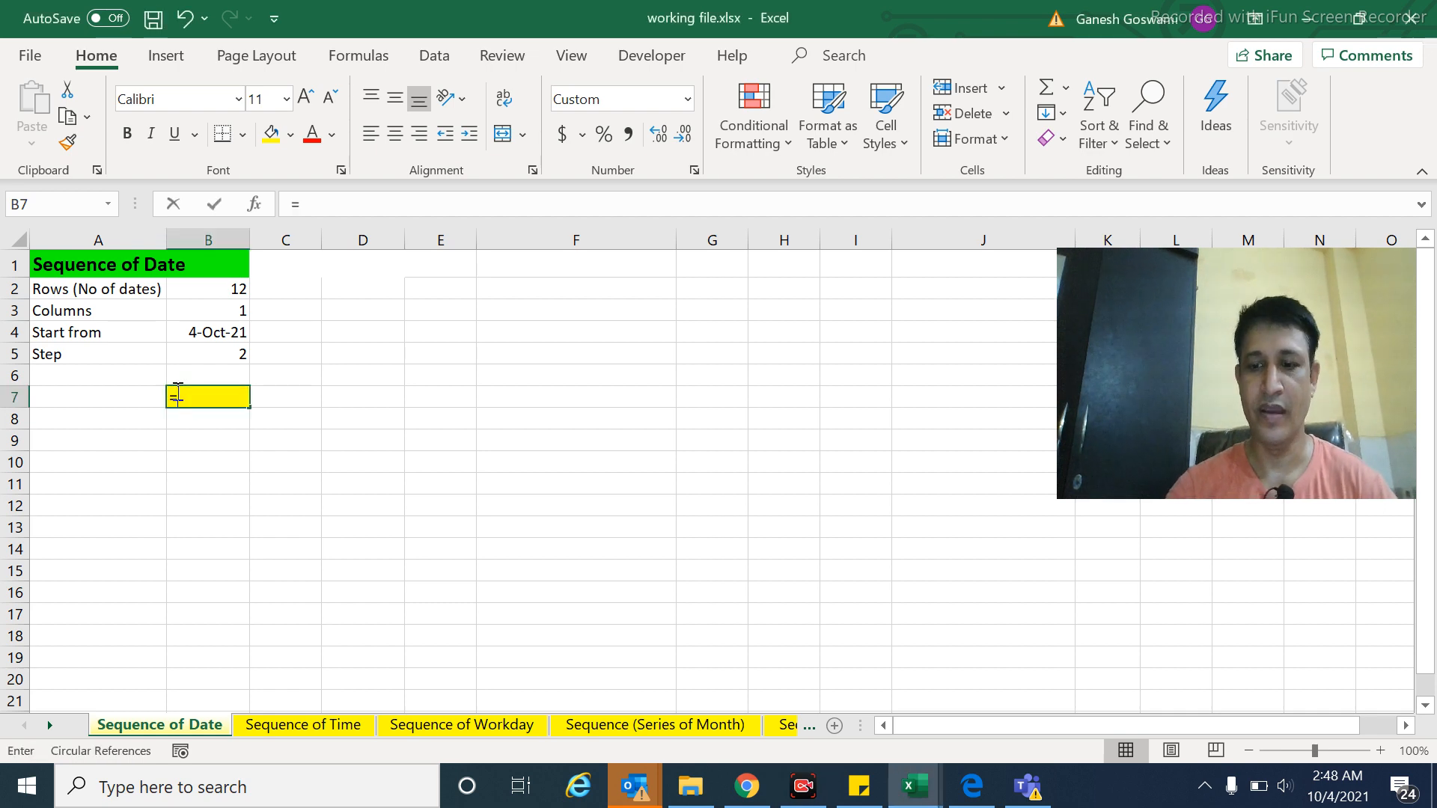
type("Sequence")
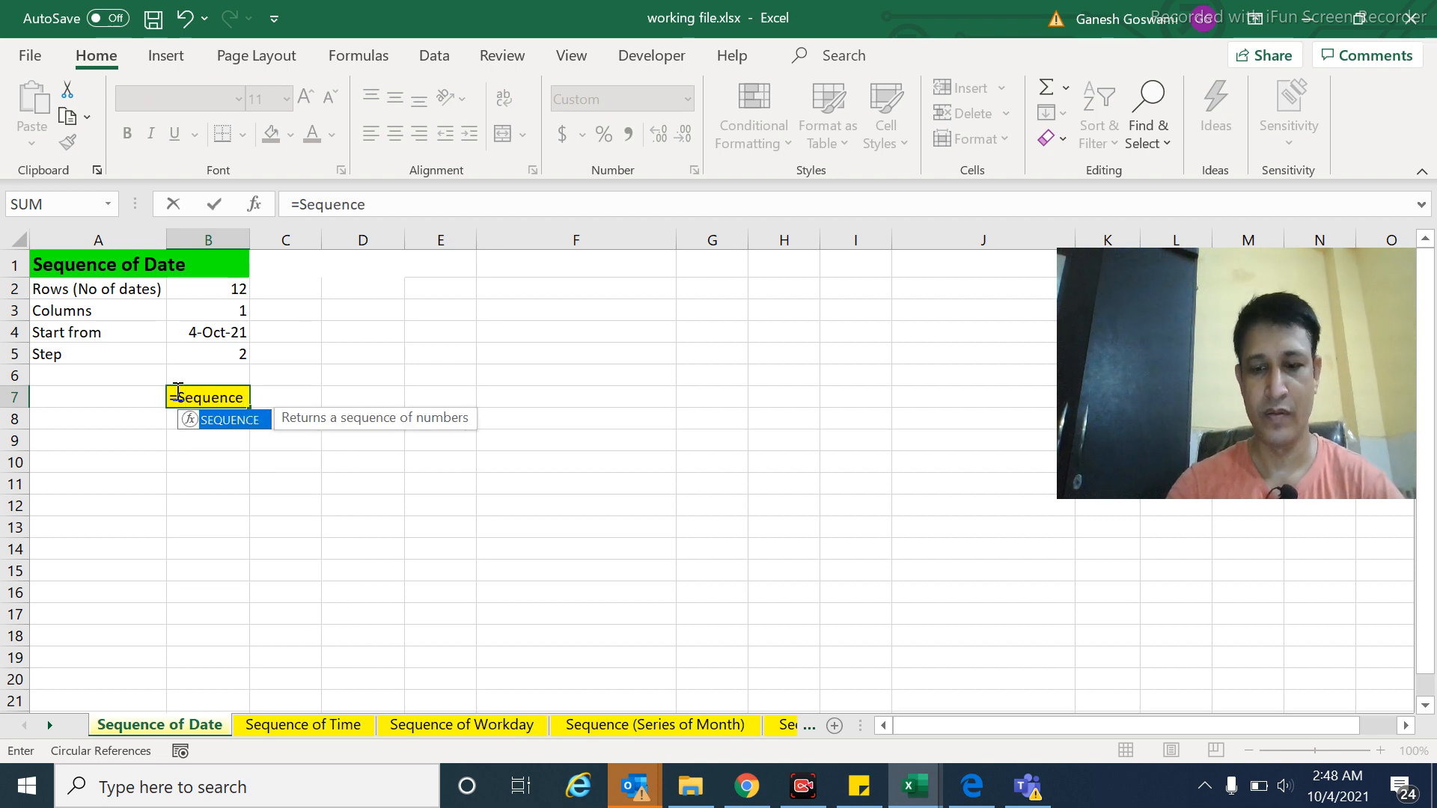
type("(")
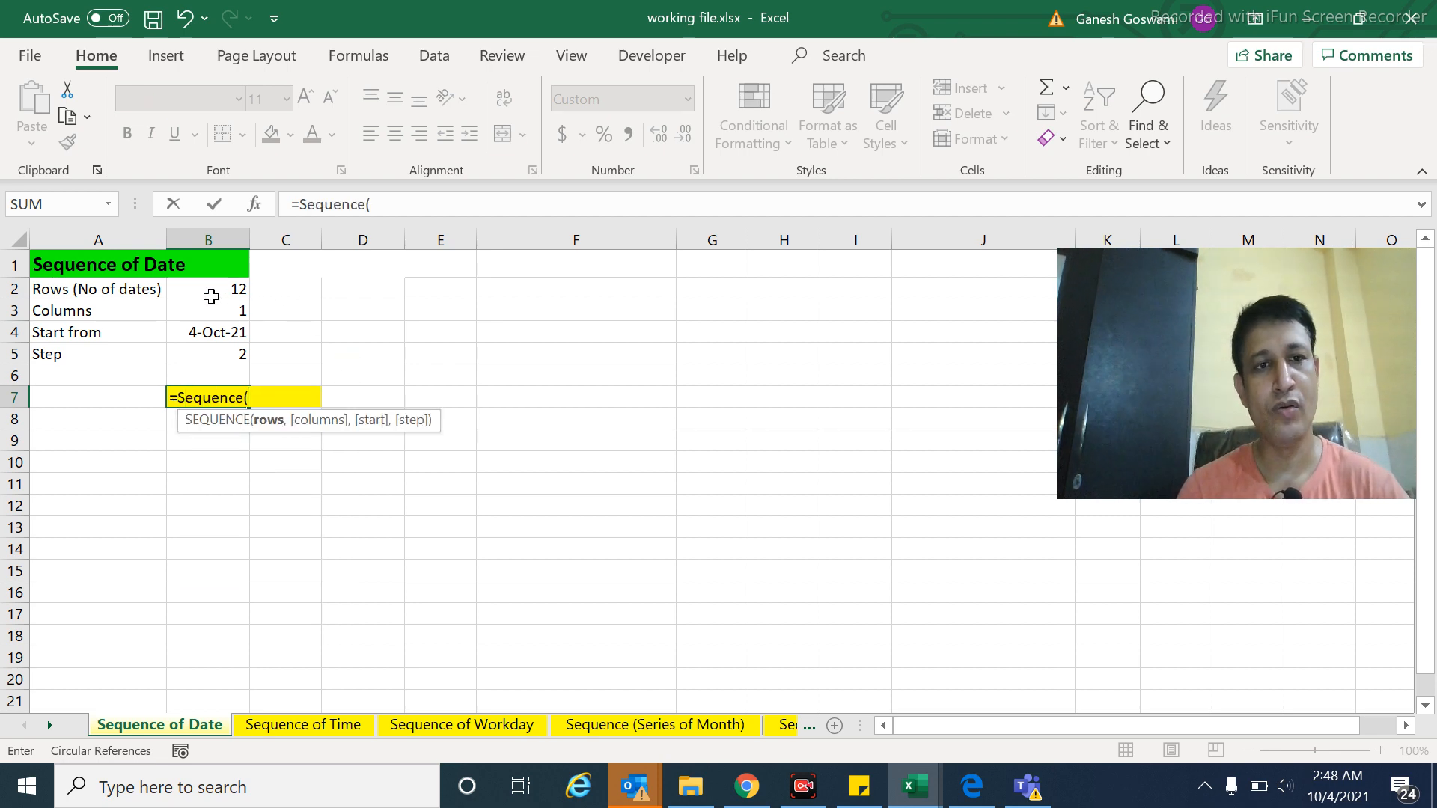
left_click(211, 294)
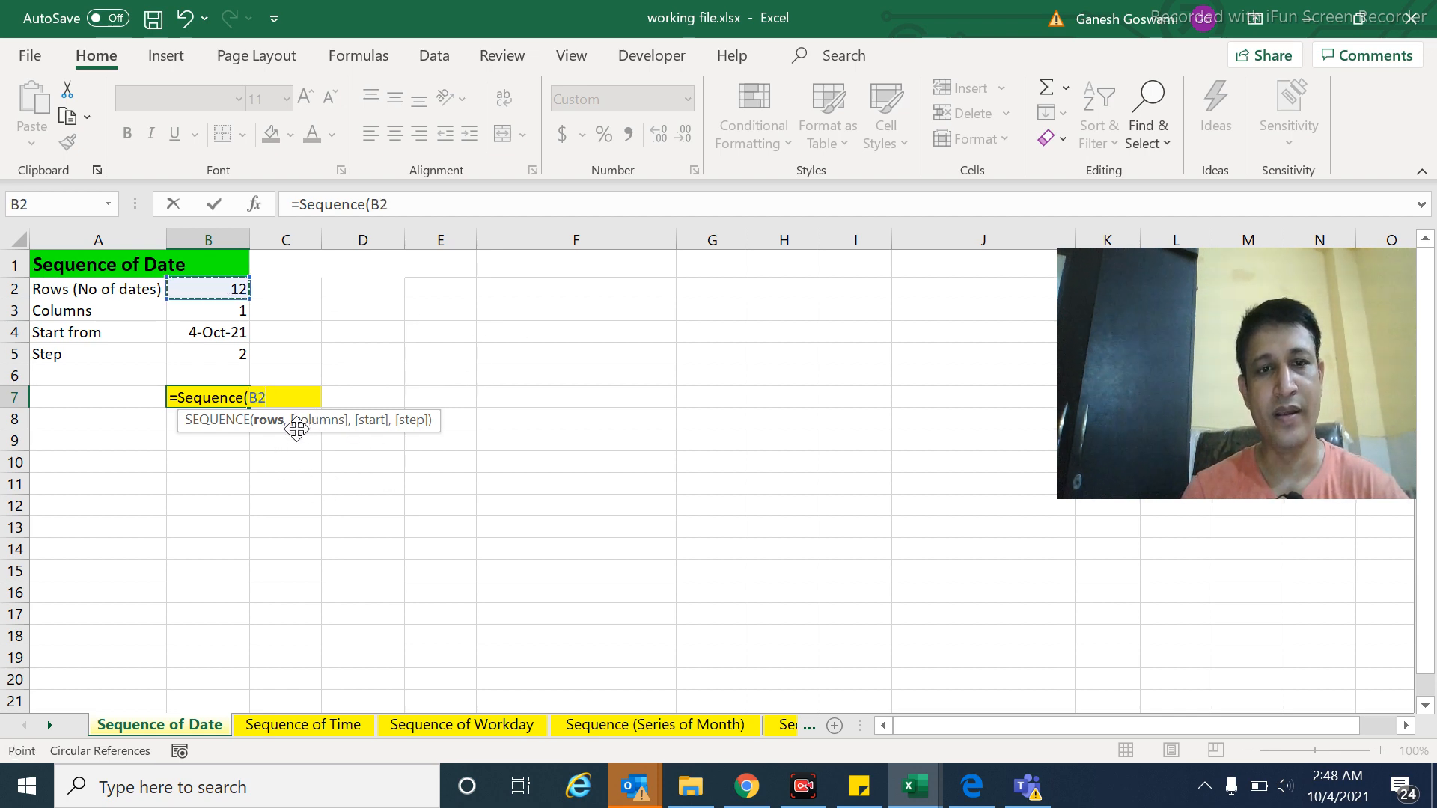
type(",")
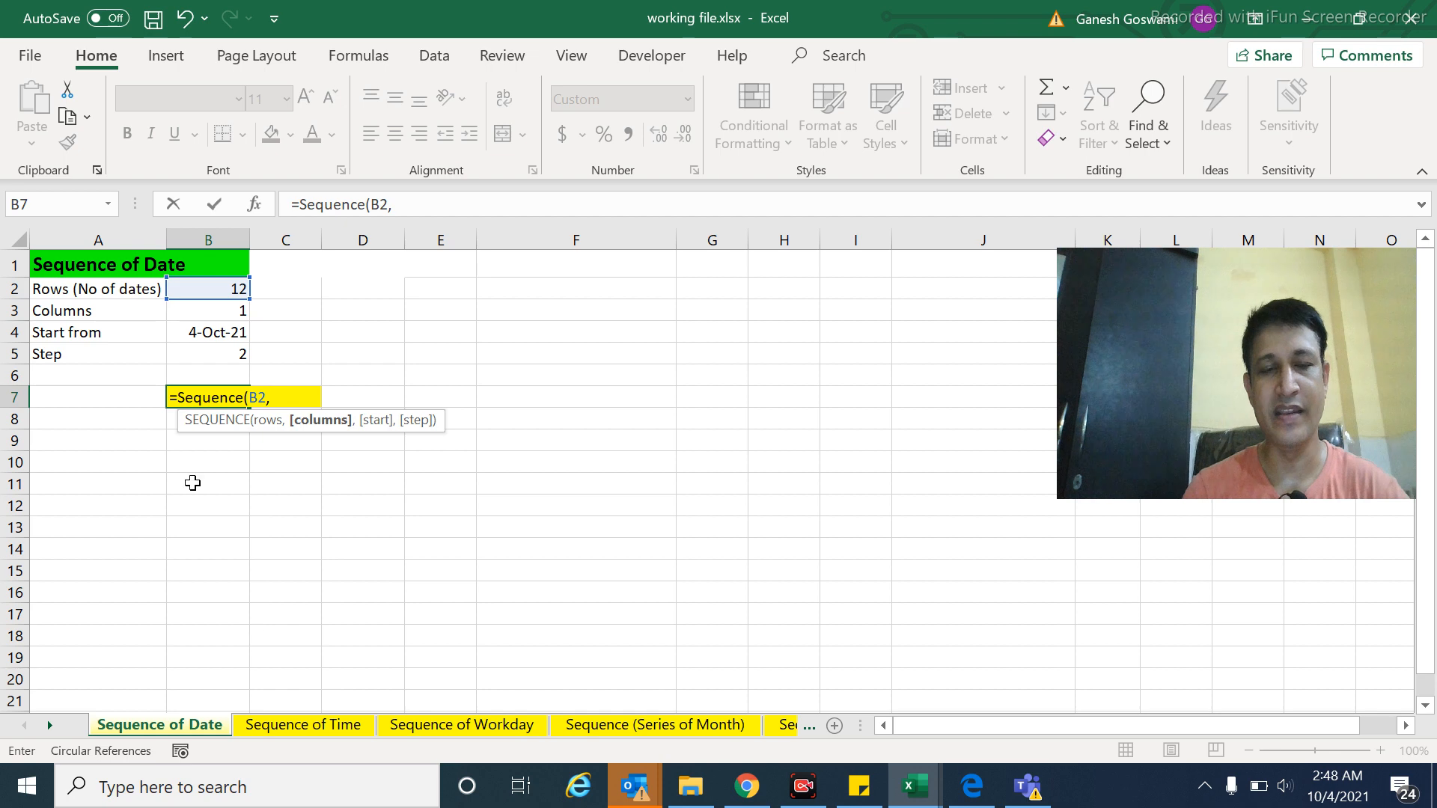
left_click(217, 305)
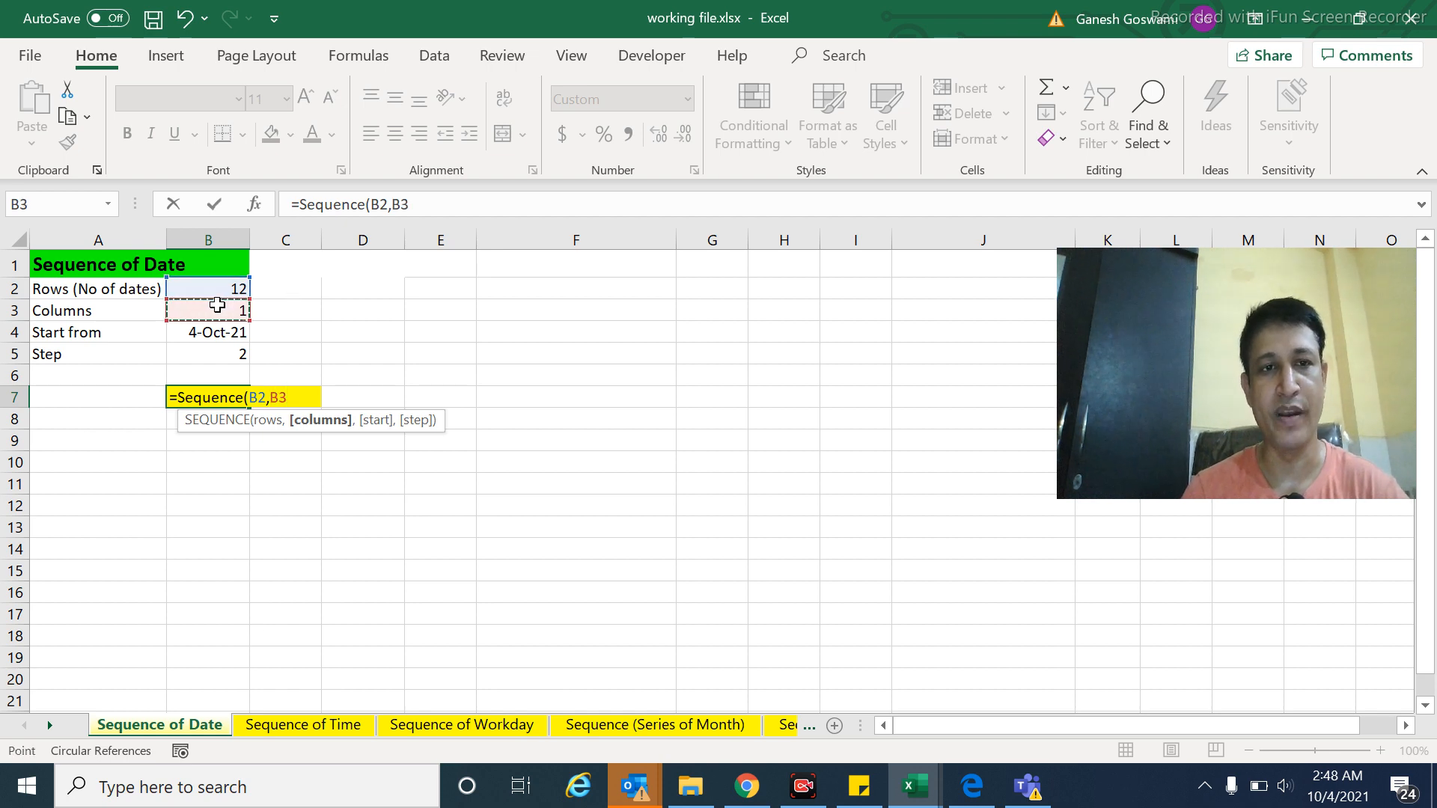
type(",")
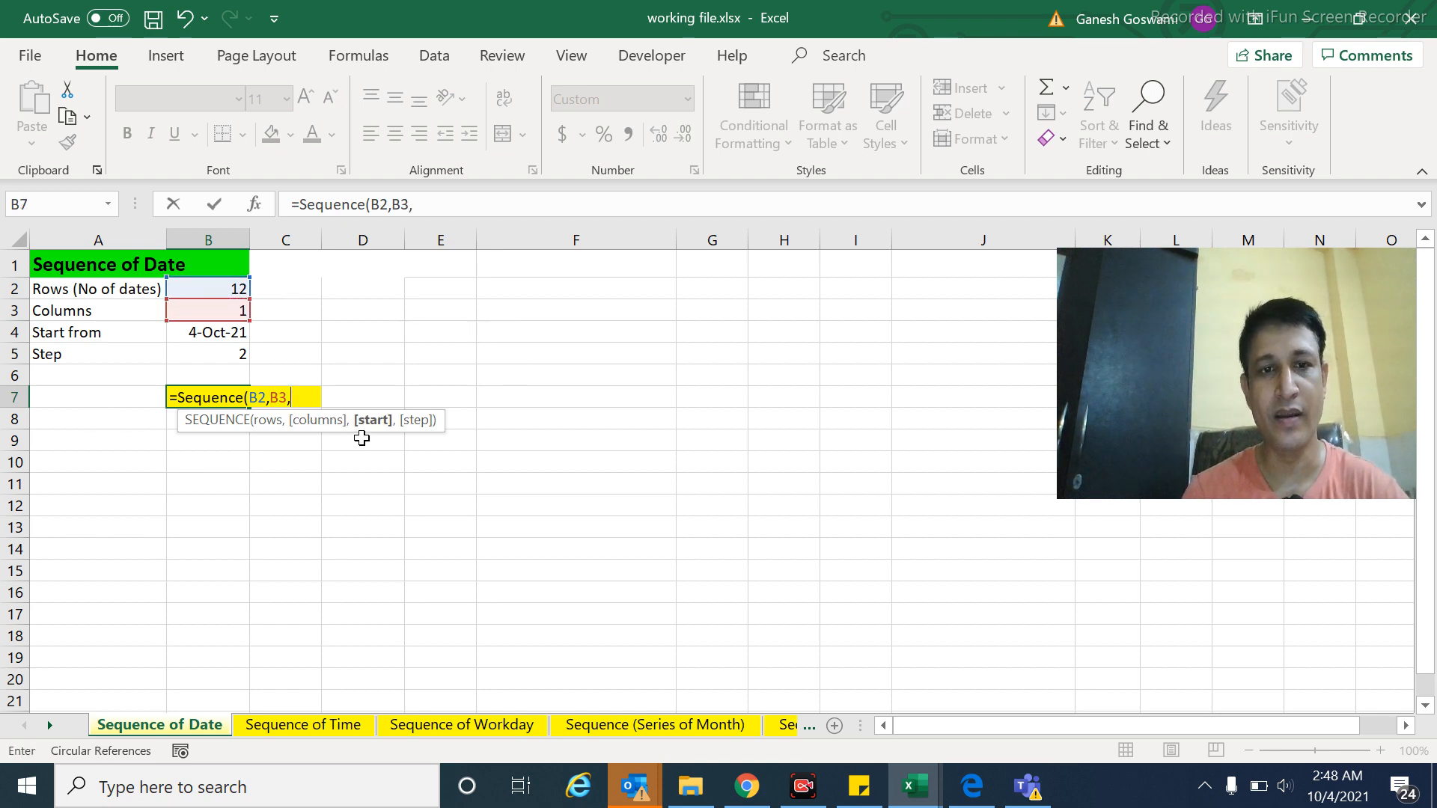
left_click(209, 336)
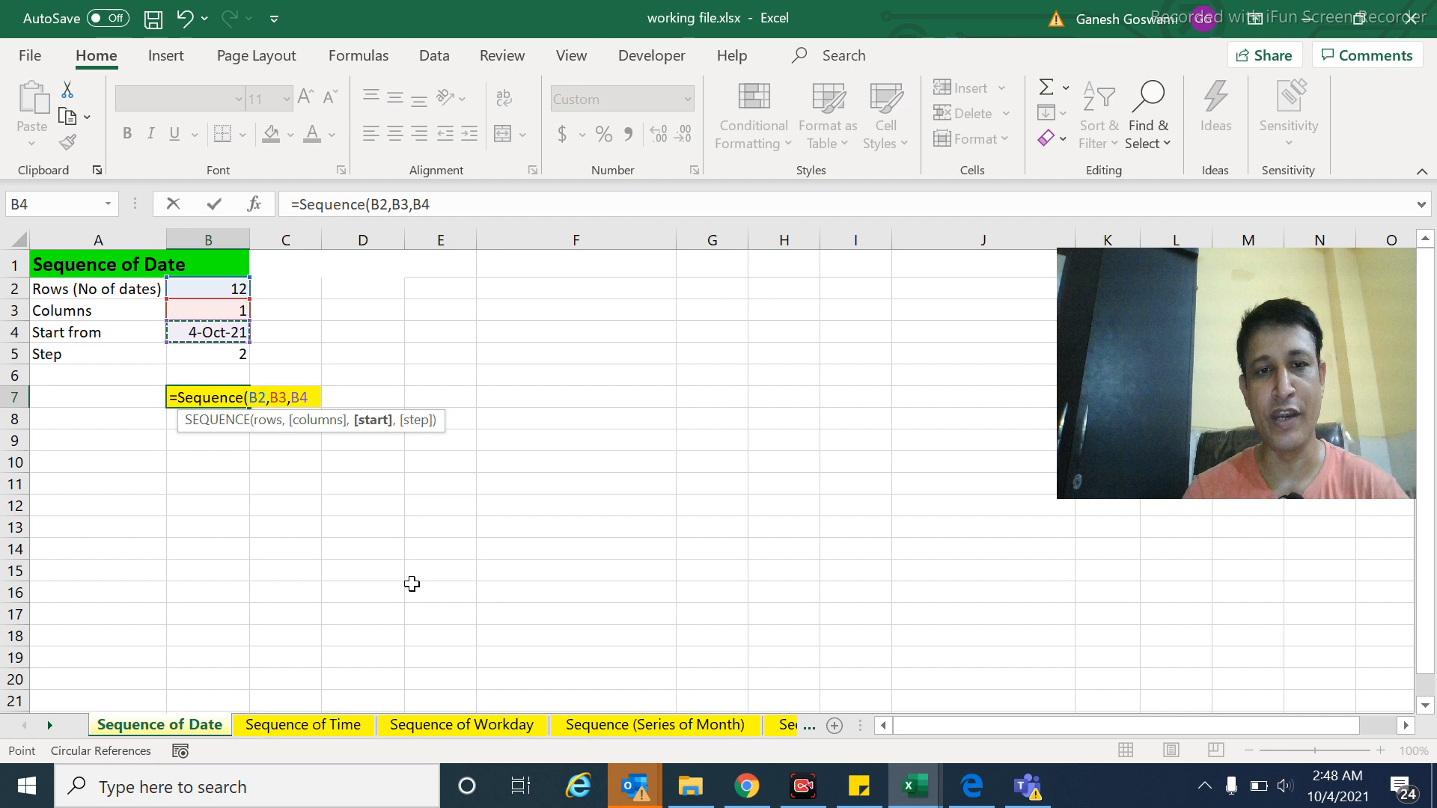
type(",")
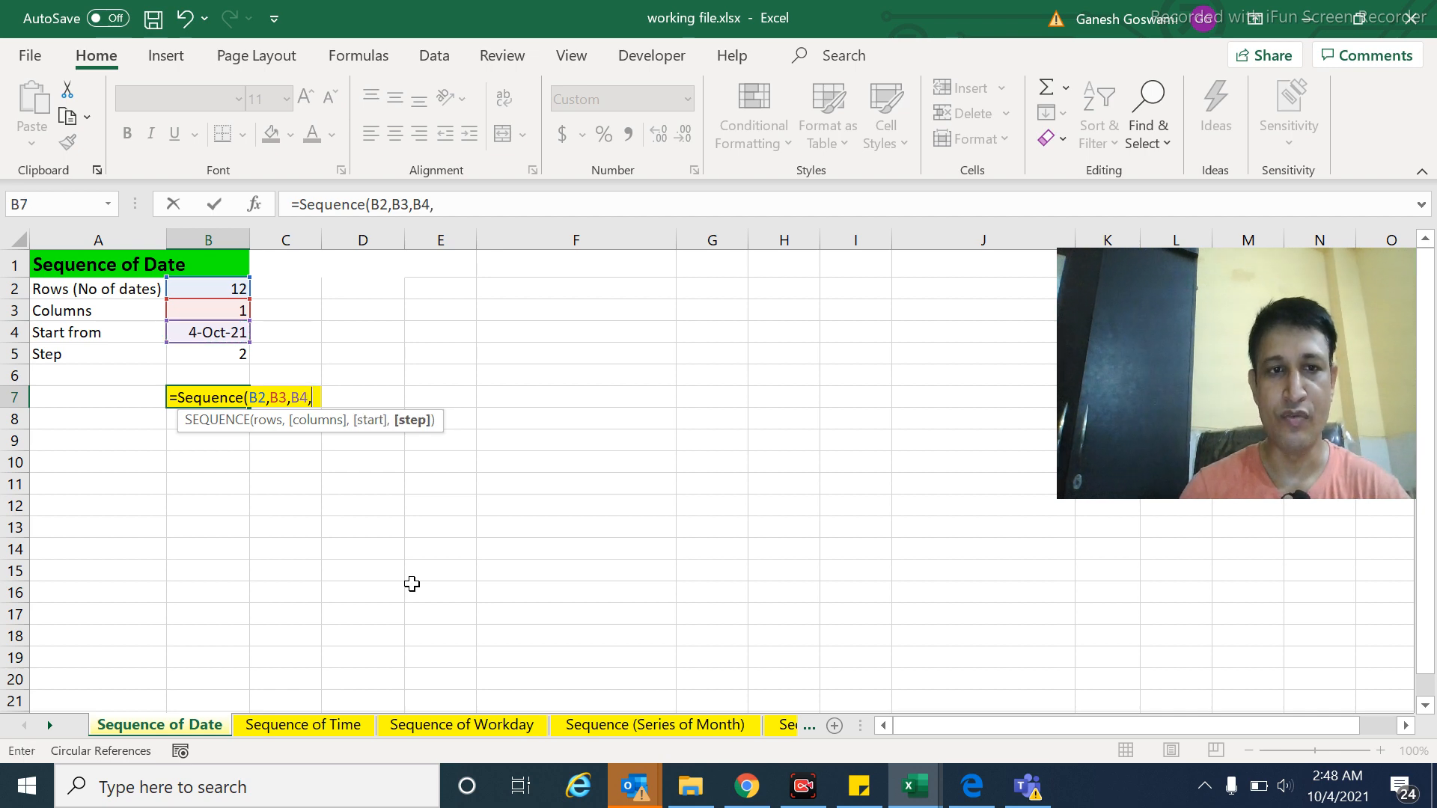
left_click(210, 362)
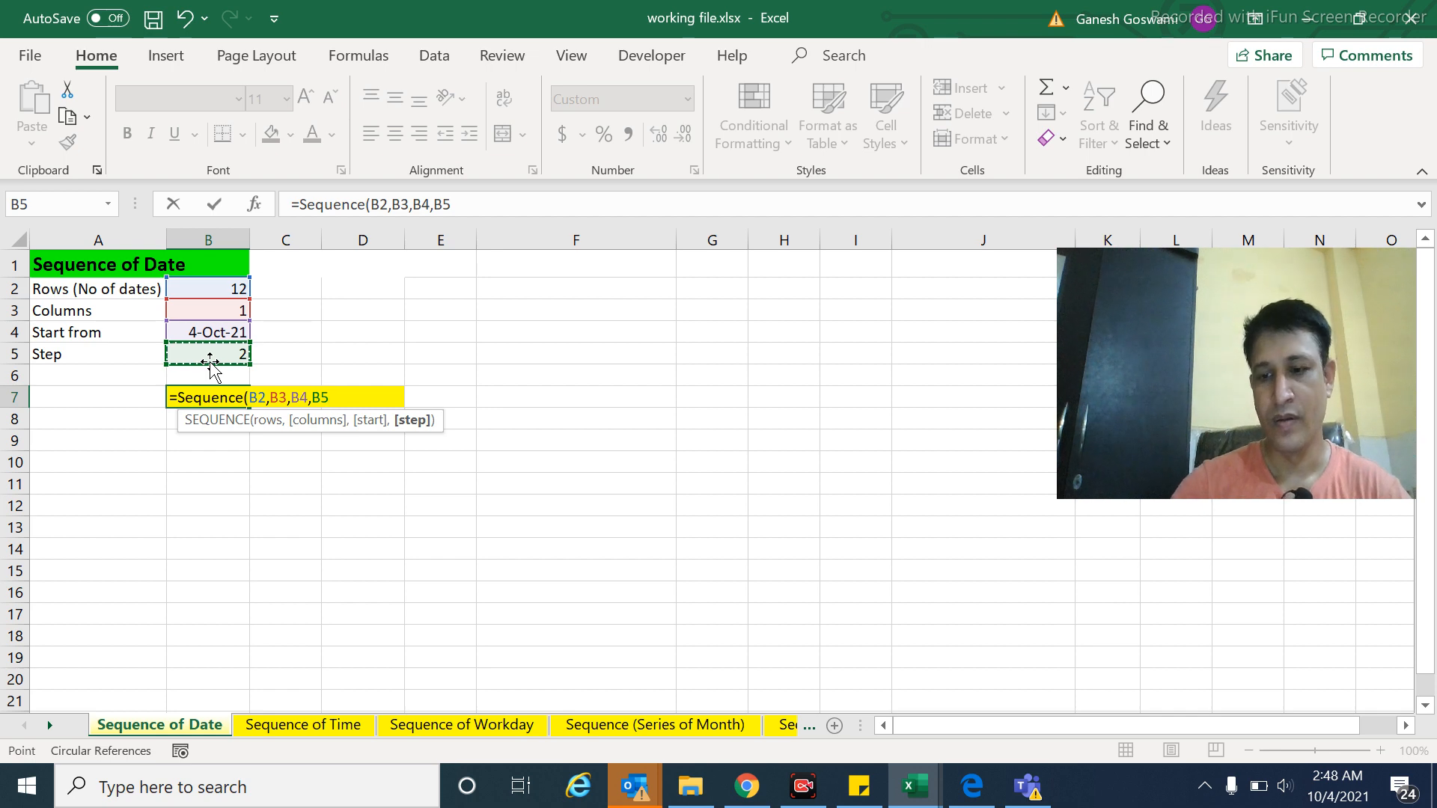
type(")")
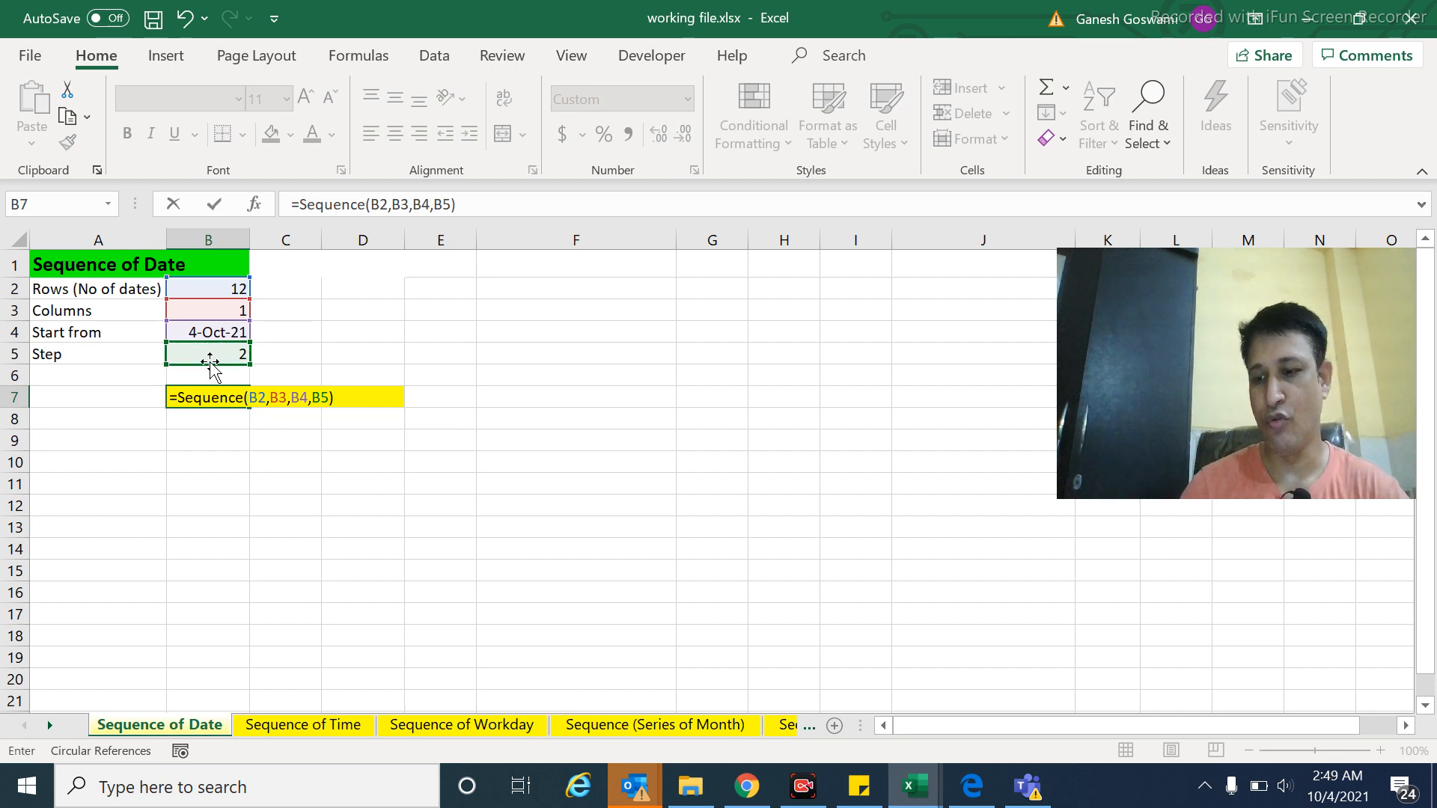
key("ctrl+Return")
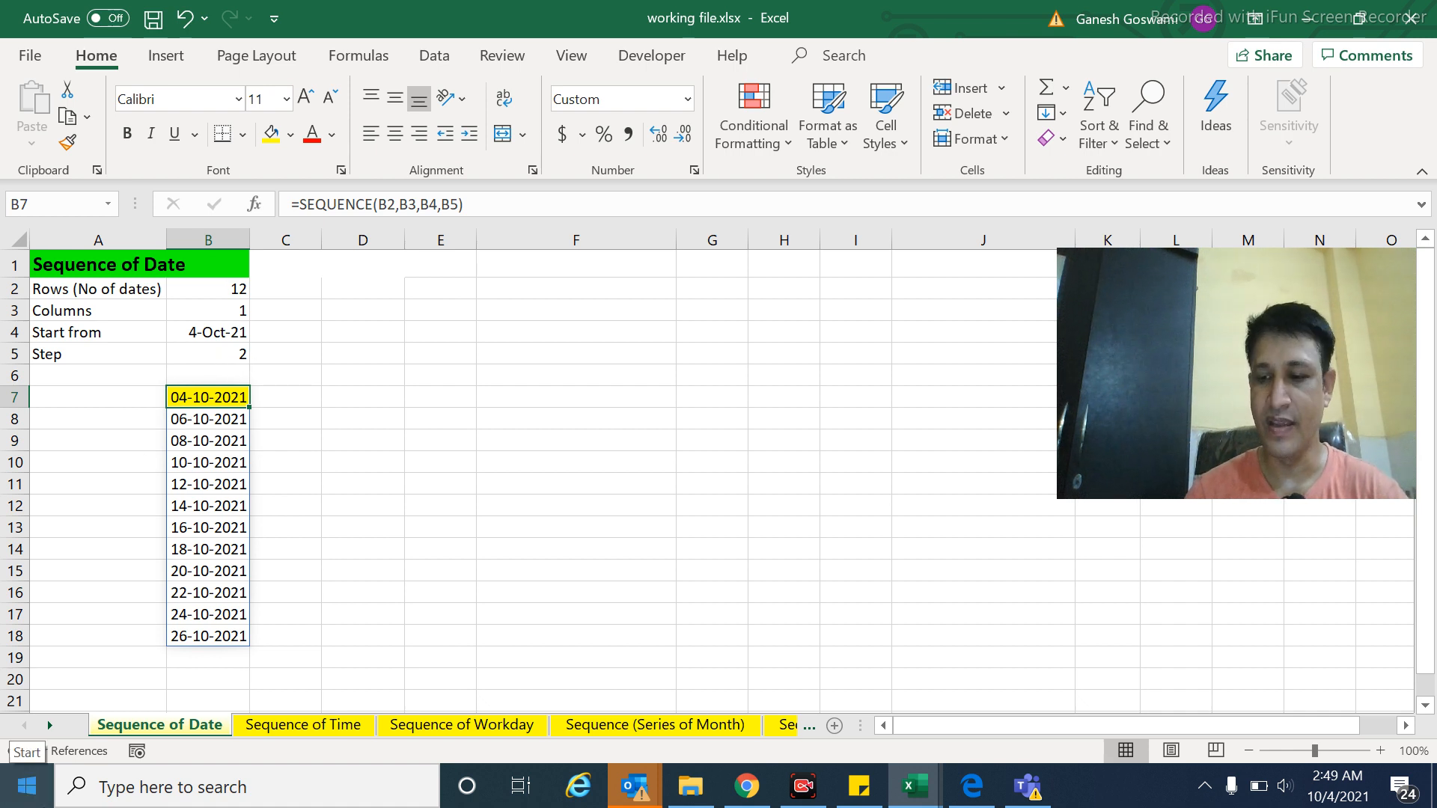
- Examine the generated dates below B7 and the rows, columns, start and step values that feed them
key("Down")
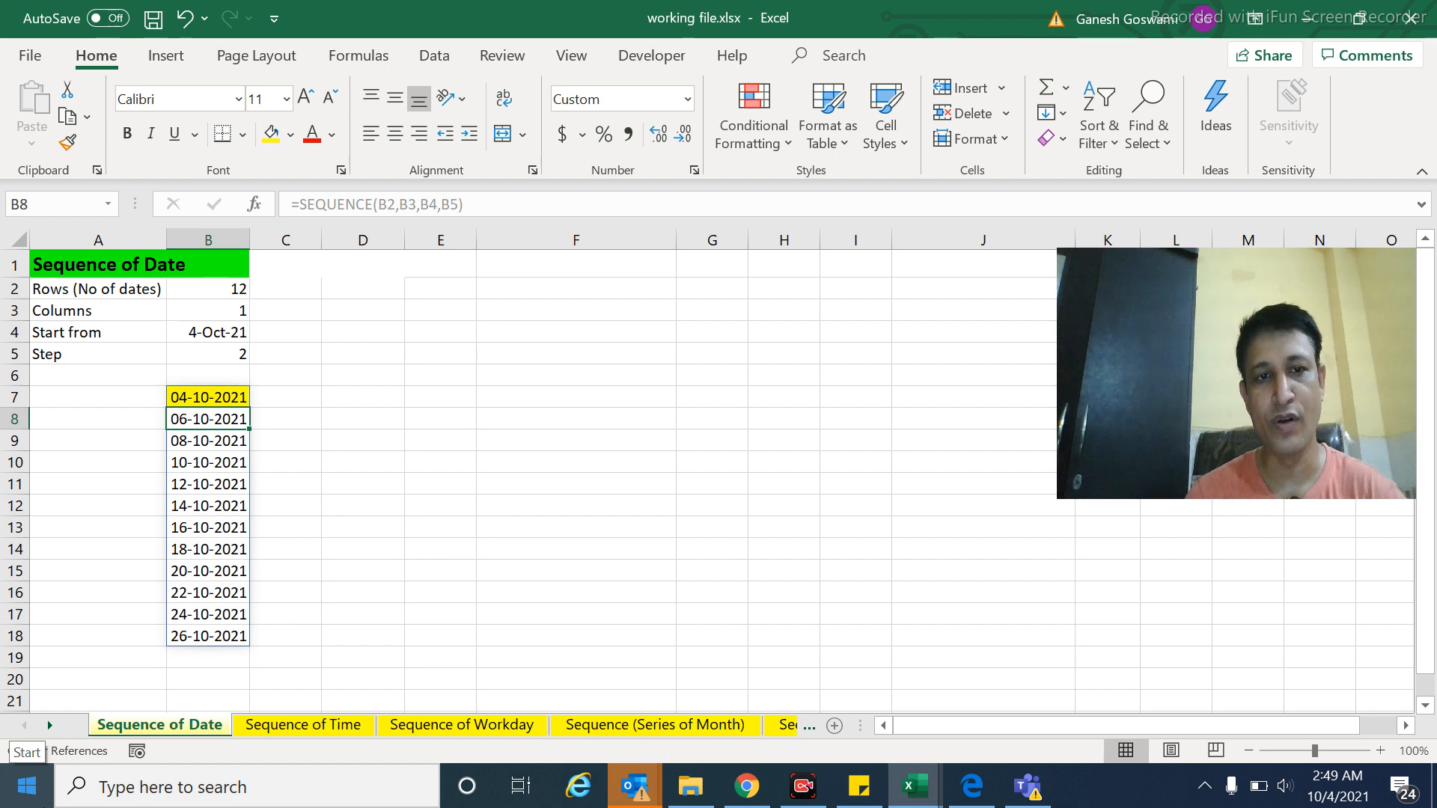
key("Down")
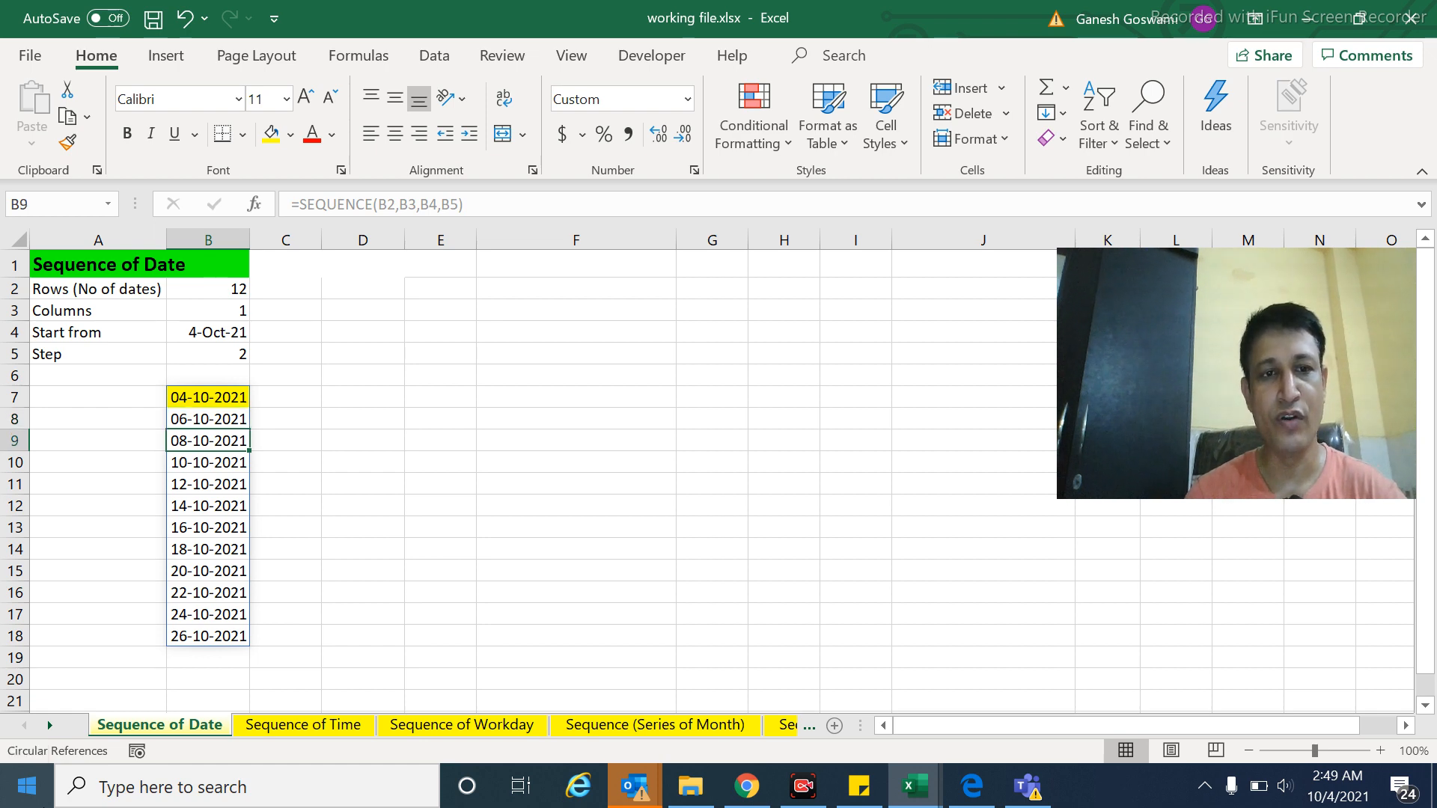
key("Down")
key("Up")
key("Up")
key("Up")
key("Down")
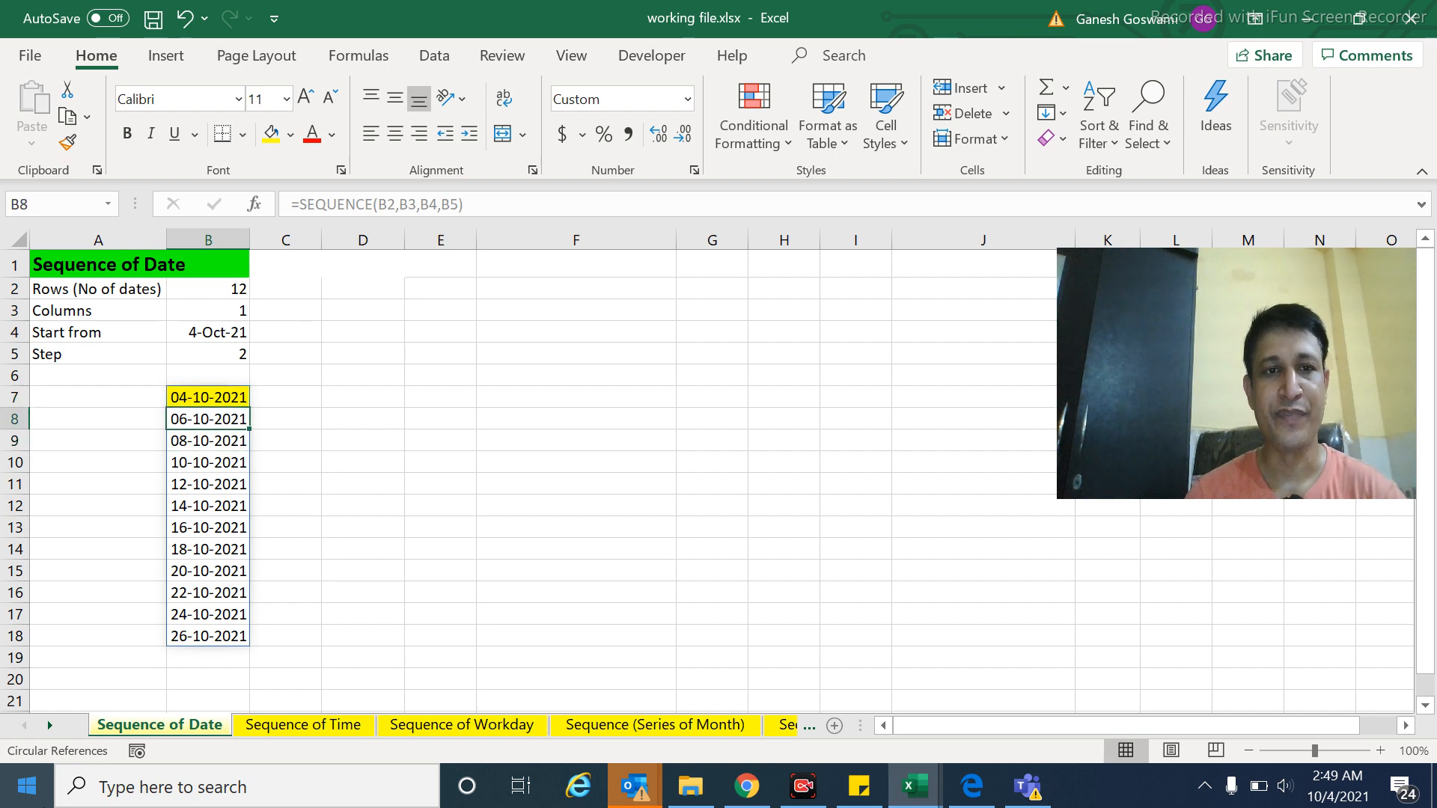
key("Up")
key("Up")
key("Up")
key("Up")
key("Up")
key("Up")
key("Up")
key("Left")
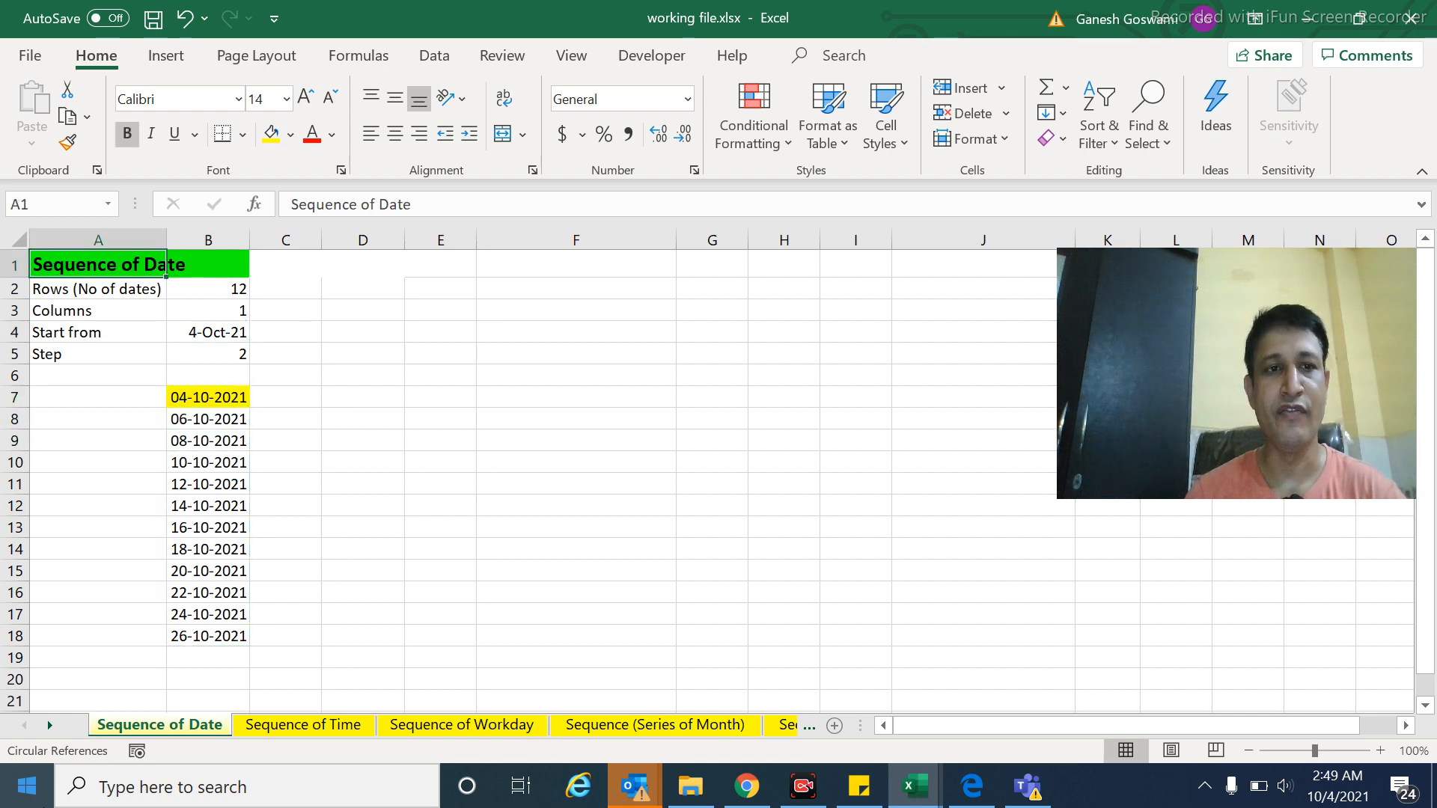
key("Right")
key("Down")
key("Down")
key("Down")
key("Down")
key("Down")
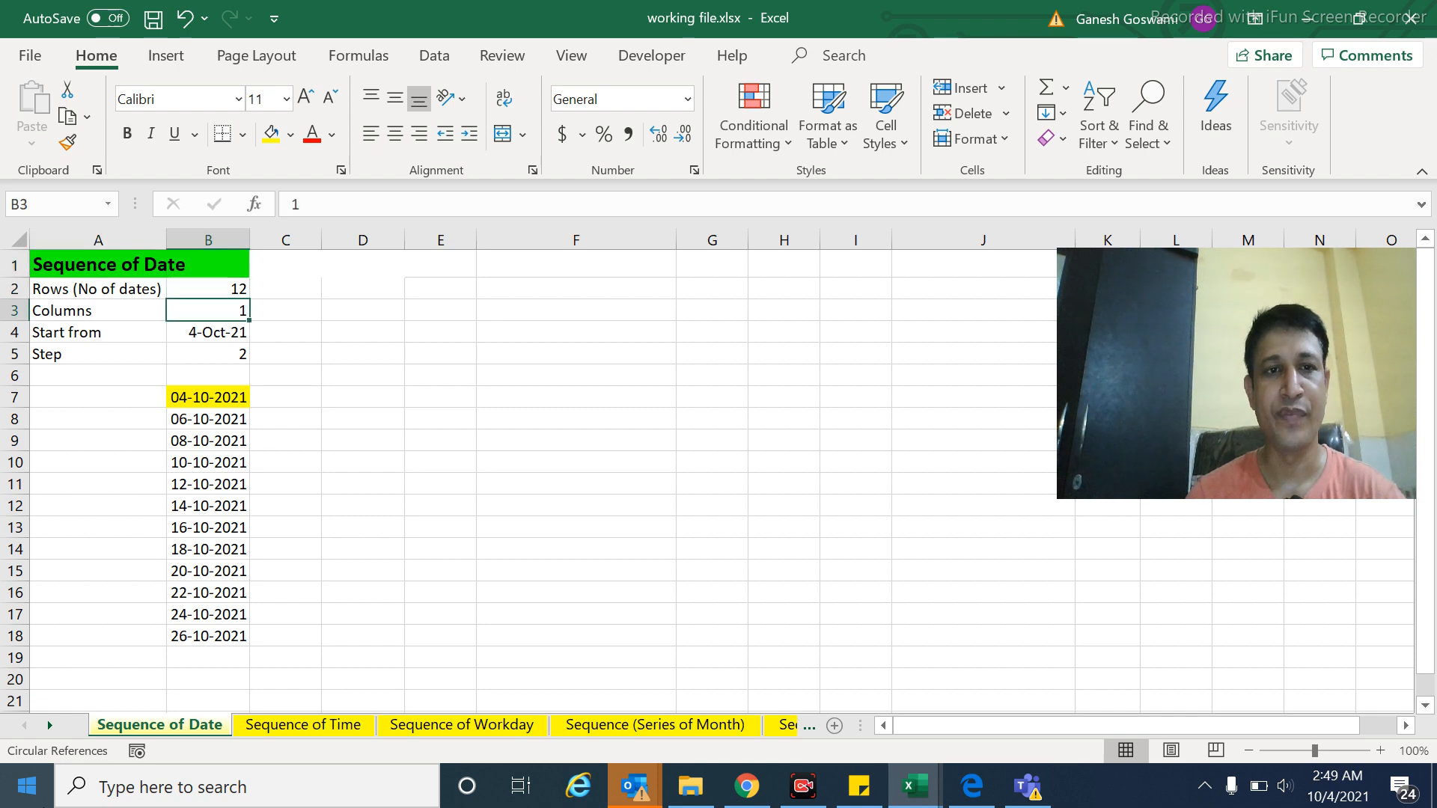
key("Down")
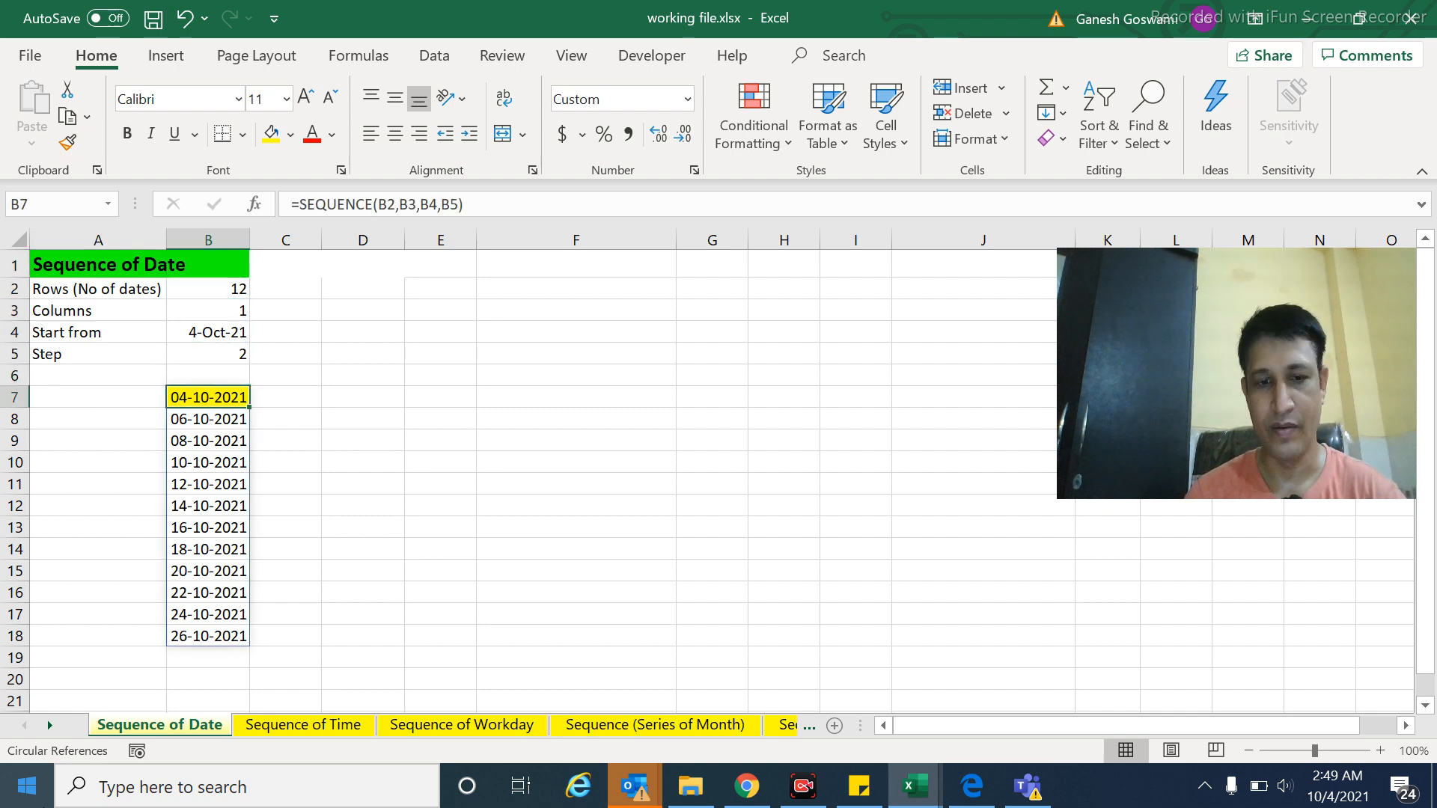
- Go to the Sequence of Time sheet and examine its rows, columns, start time and step values
key("ctrl+Page_Down")
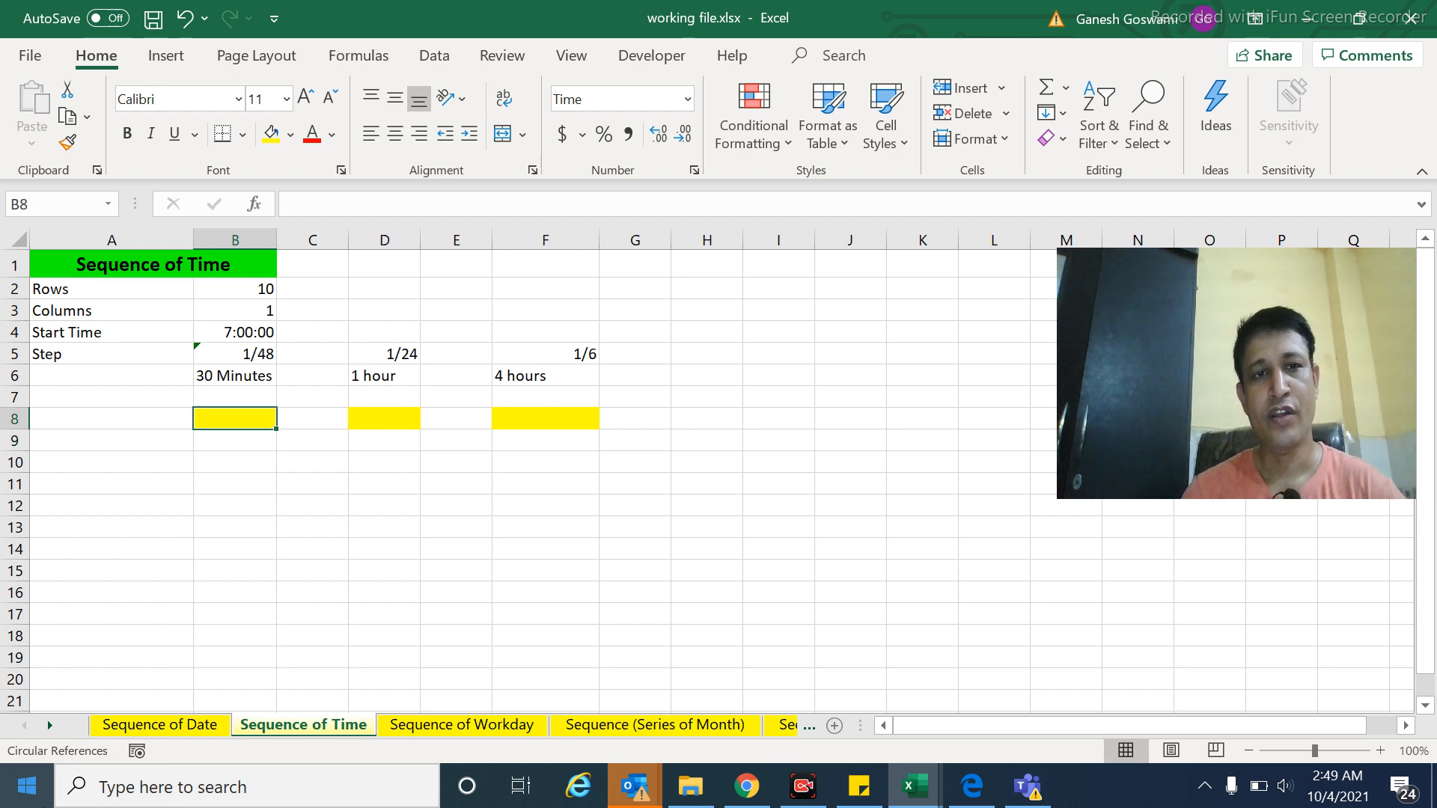
key("Up")
key("Up")
key("Up")
key("Up")
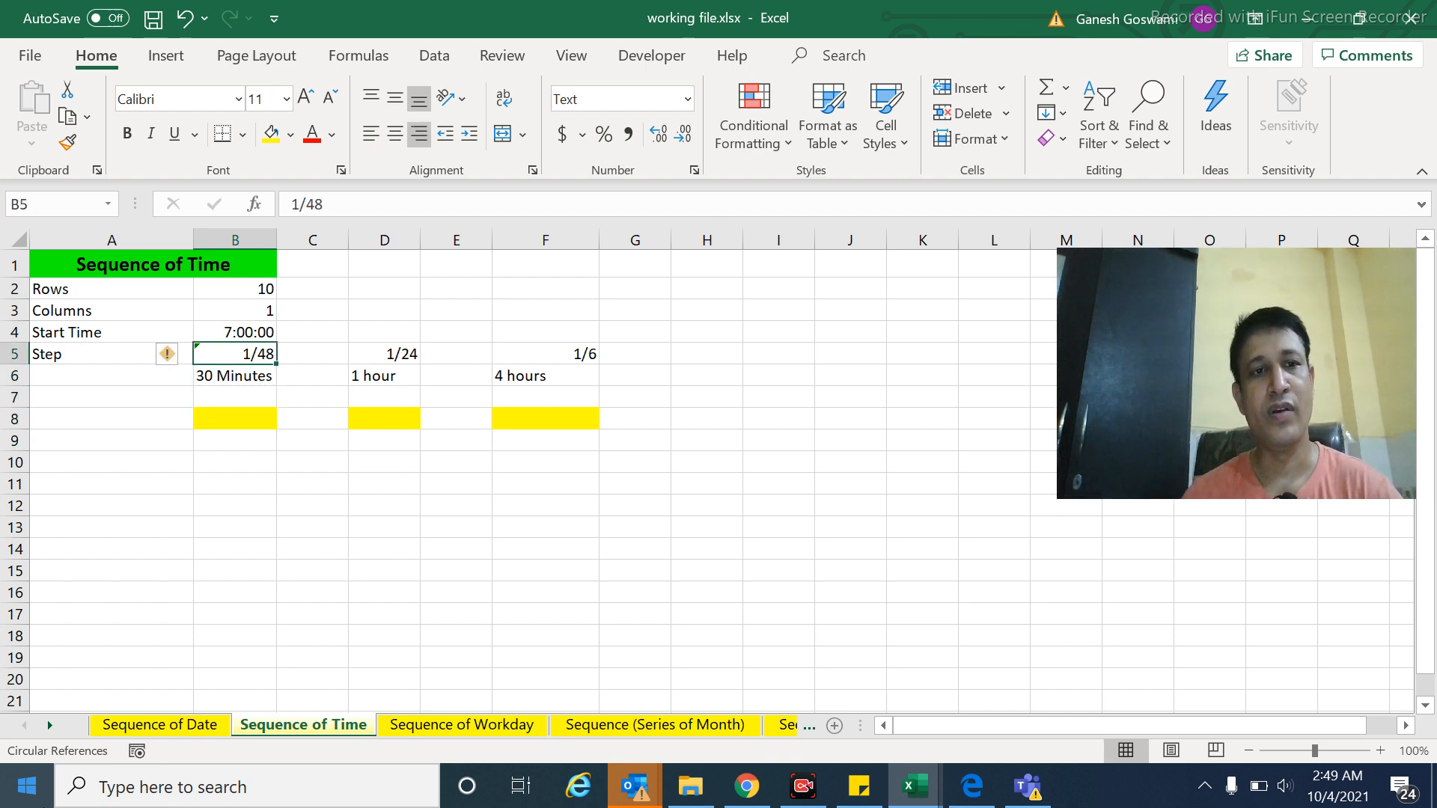
key("Up")
key("Down")
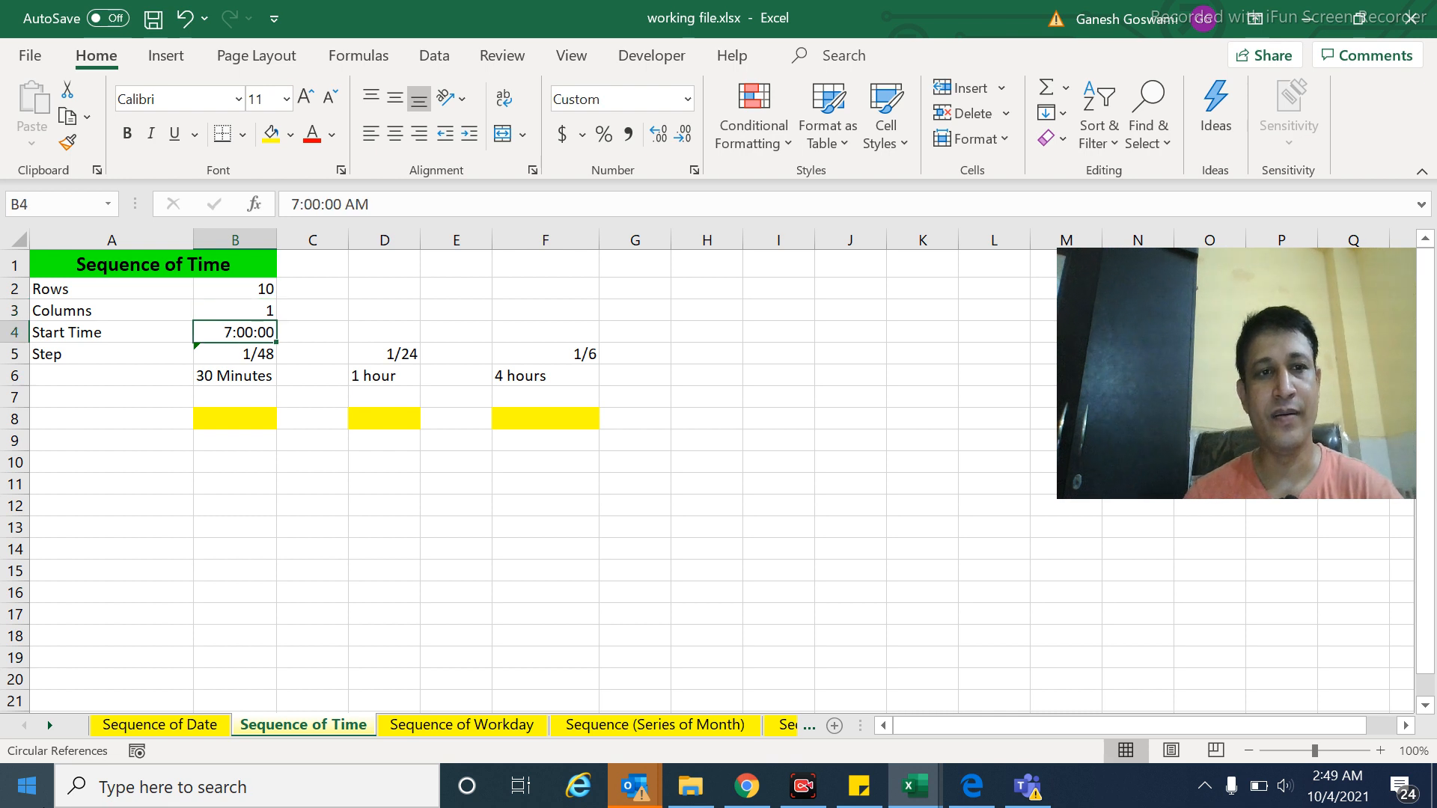
key("Down")
key("Up")
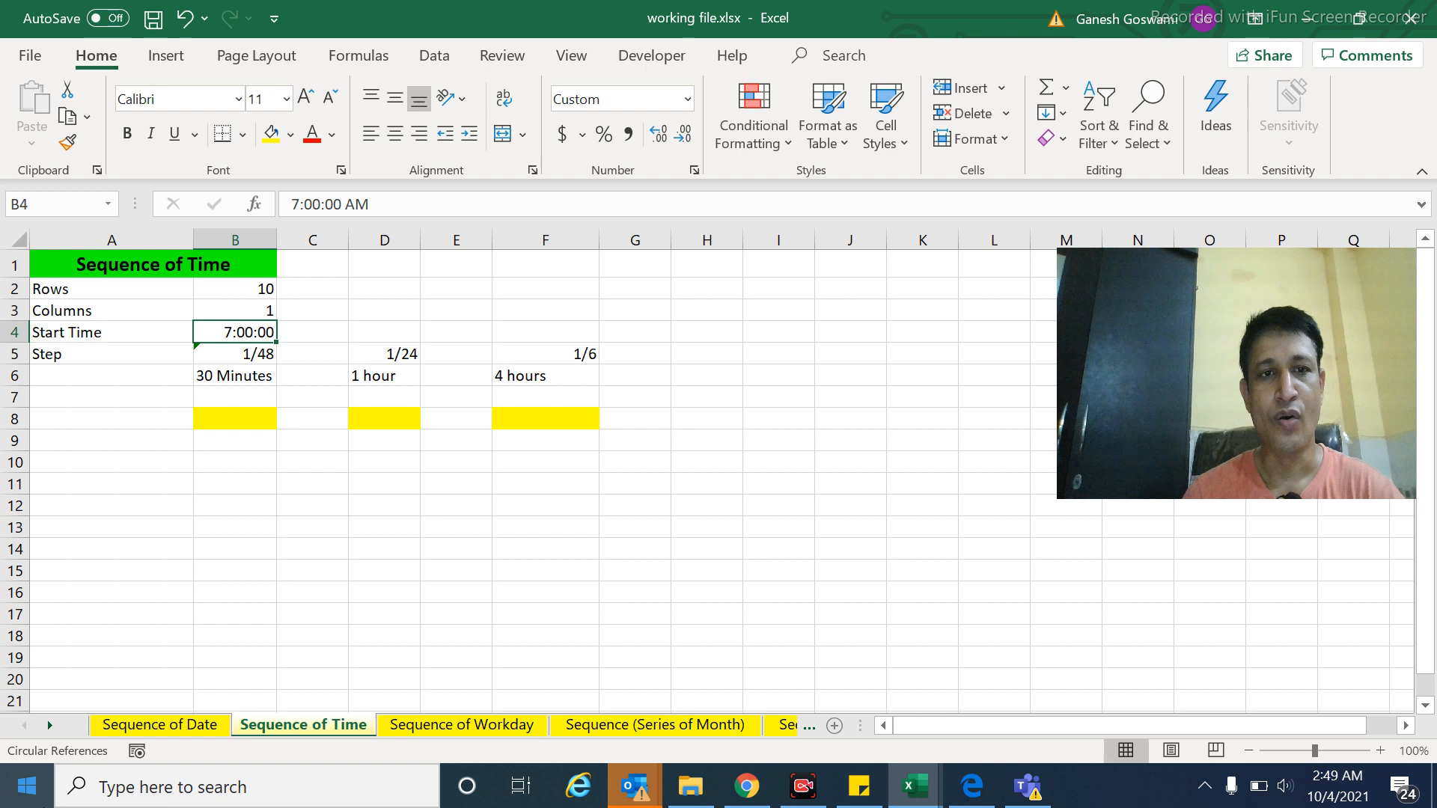
key("Down")
key("Down")
key("Down")
key("Up")
key("Up")
key("Up")
key("Up")
key("Up")
key("Down")
key("Down")
key("Down")
key("Down")
key("Down")
key("Down")
key("Down")
key("Down")
key("Down")
key("Down")
key("Down")
key("Down")
key("Down")
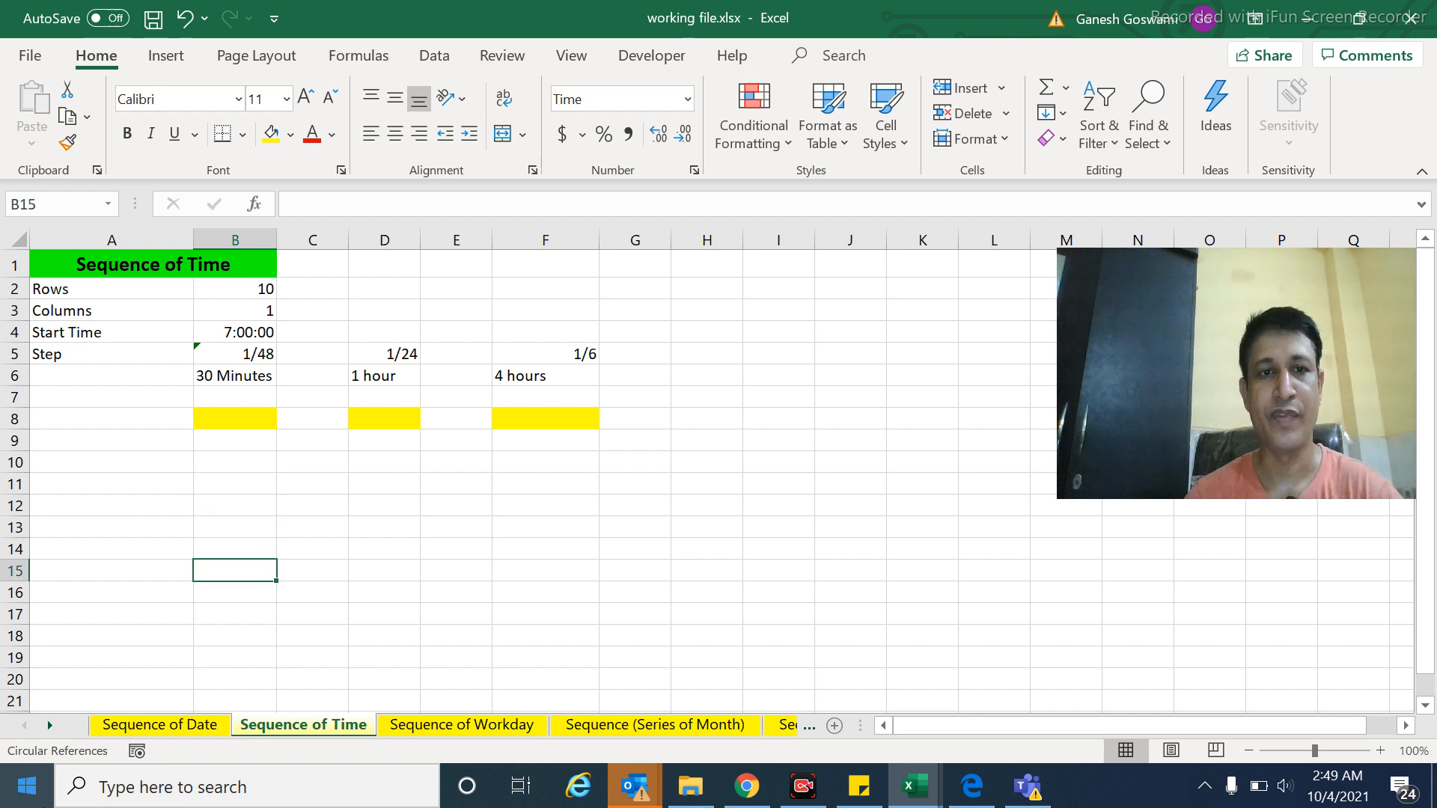
key("Up")
key("Up")
key("Up")
key("Up")
key("Up")
key("Up")
key("Up")
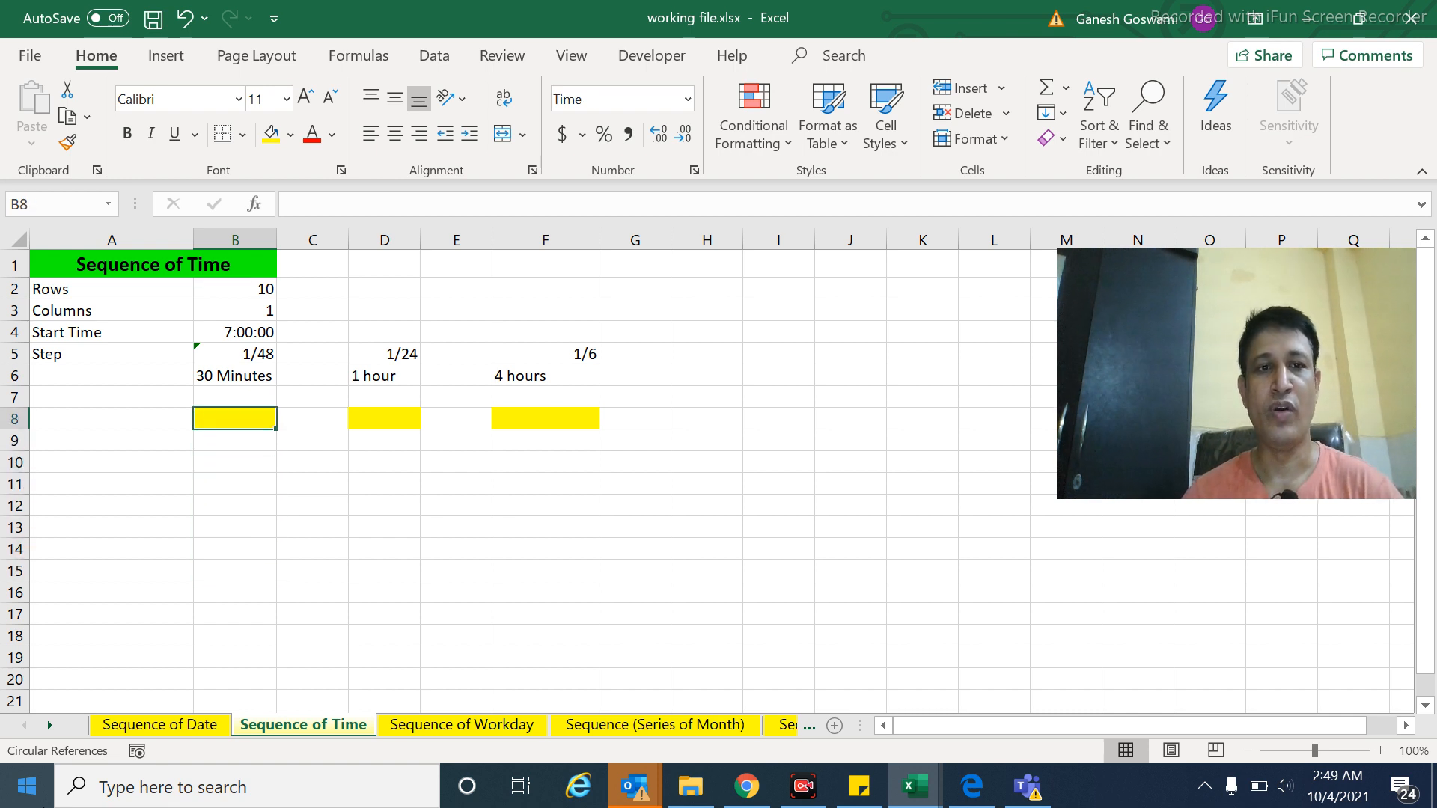
- Enter =SEQUENCE(B2,B3,B4,1/48) in B8 to generate the times at 30-minute intervals
type("=se")
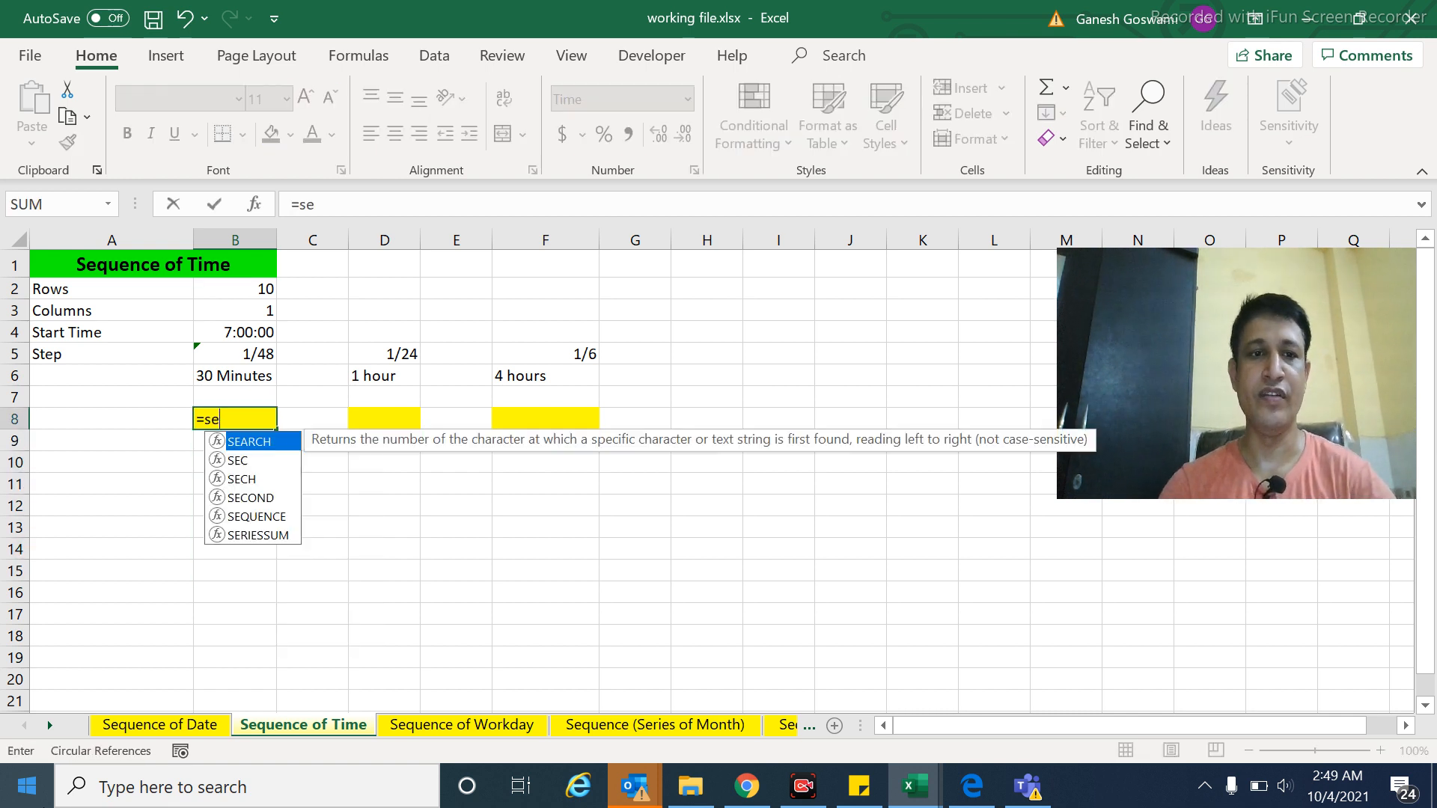
type("quence(")
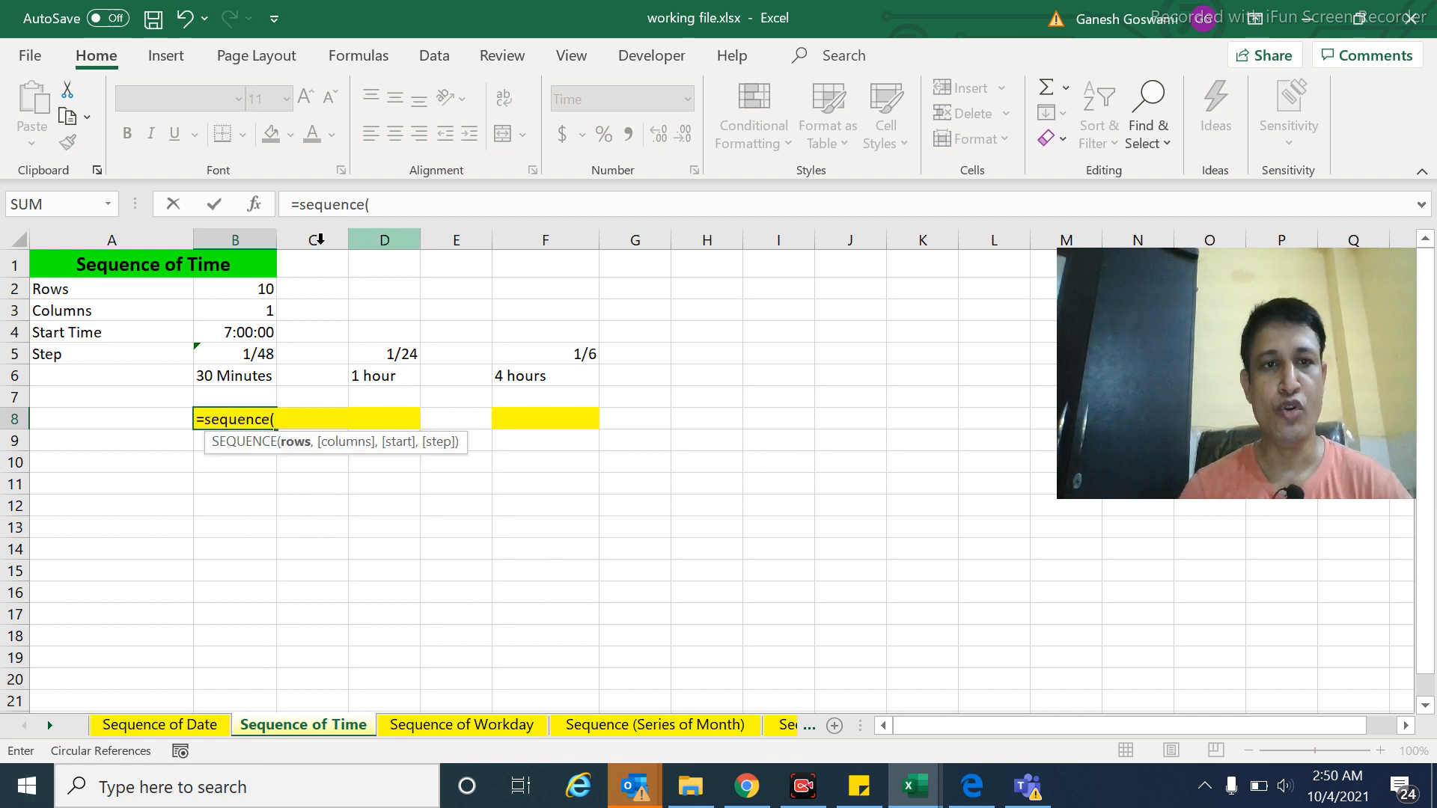
left_click(255, 291)
type(",")
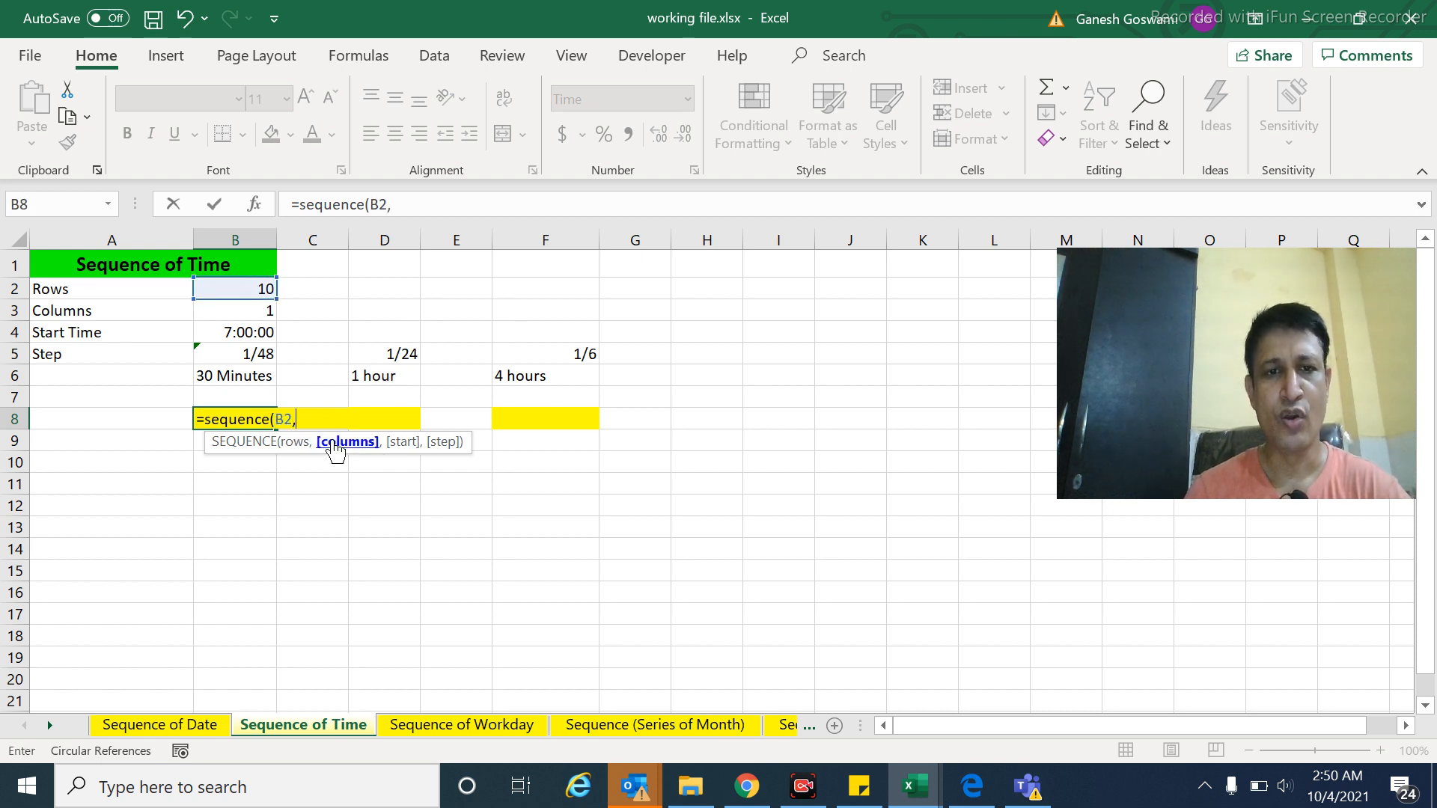
left_click(256, 314)
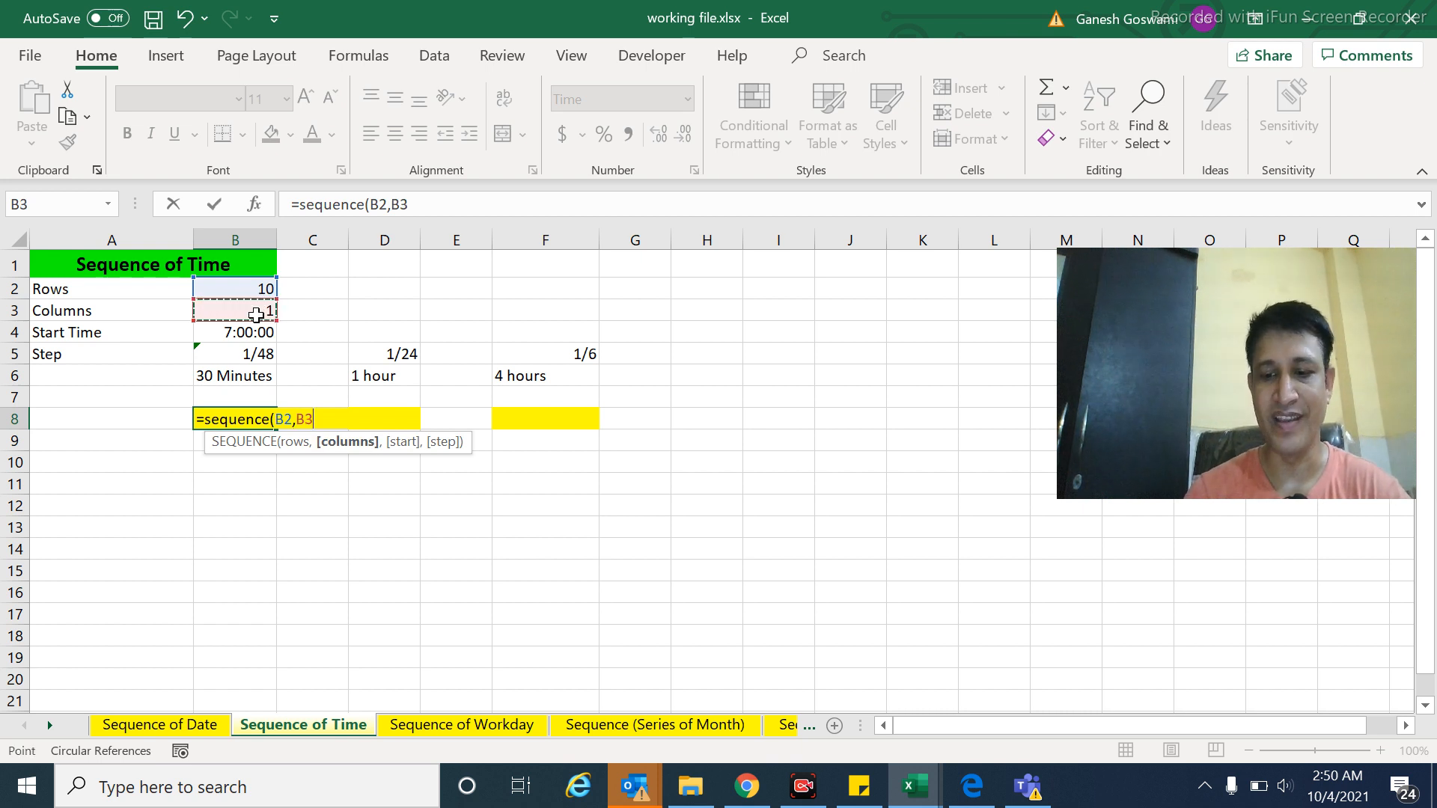
type(",")
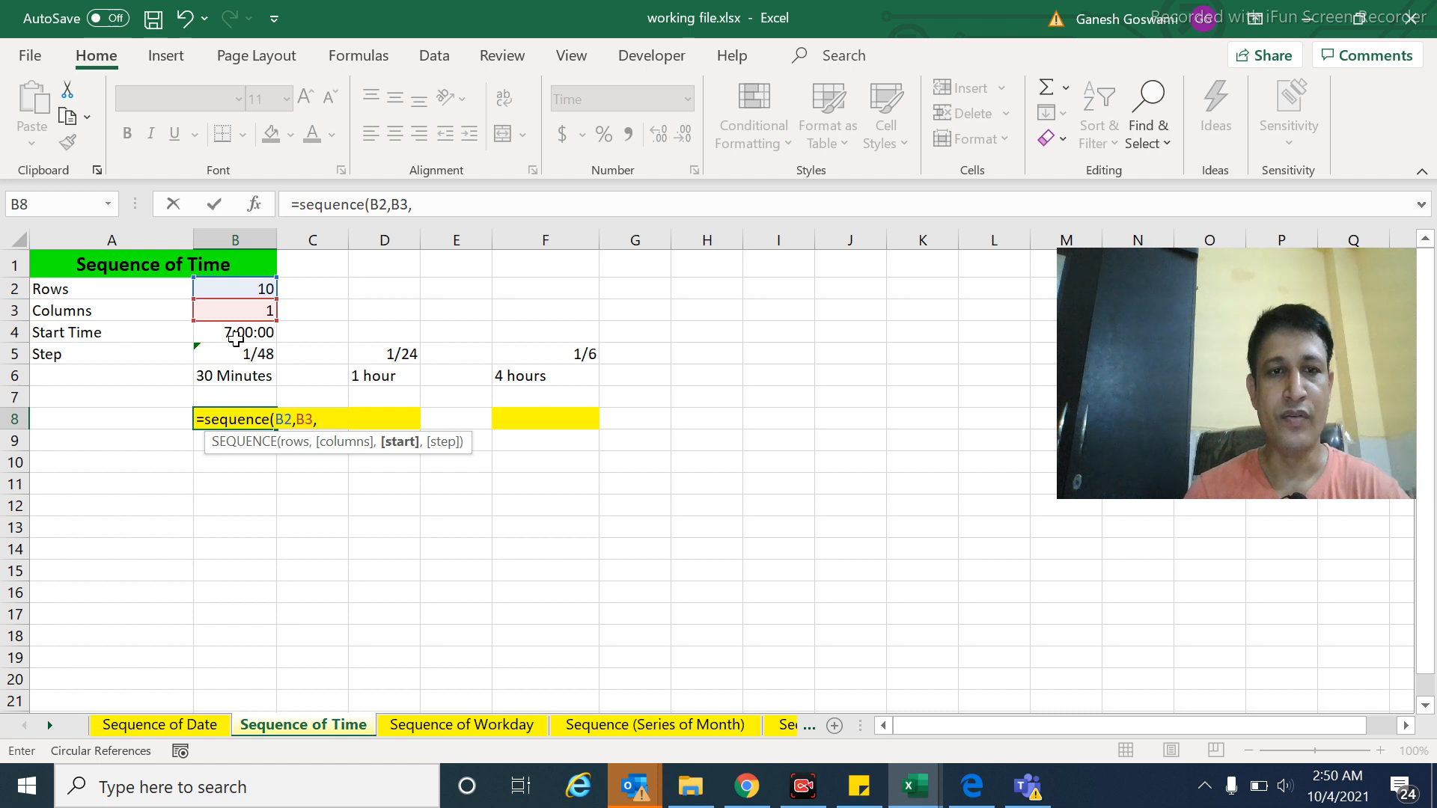
left_click(237, 341)
type(",")
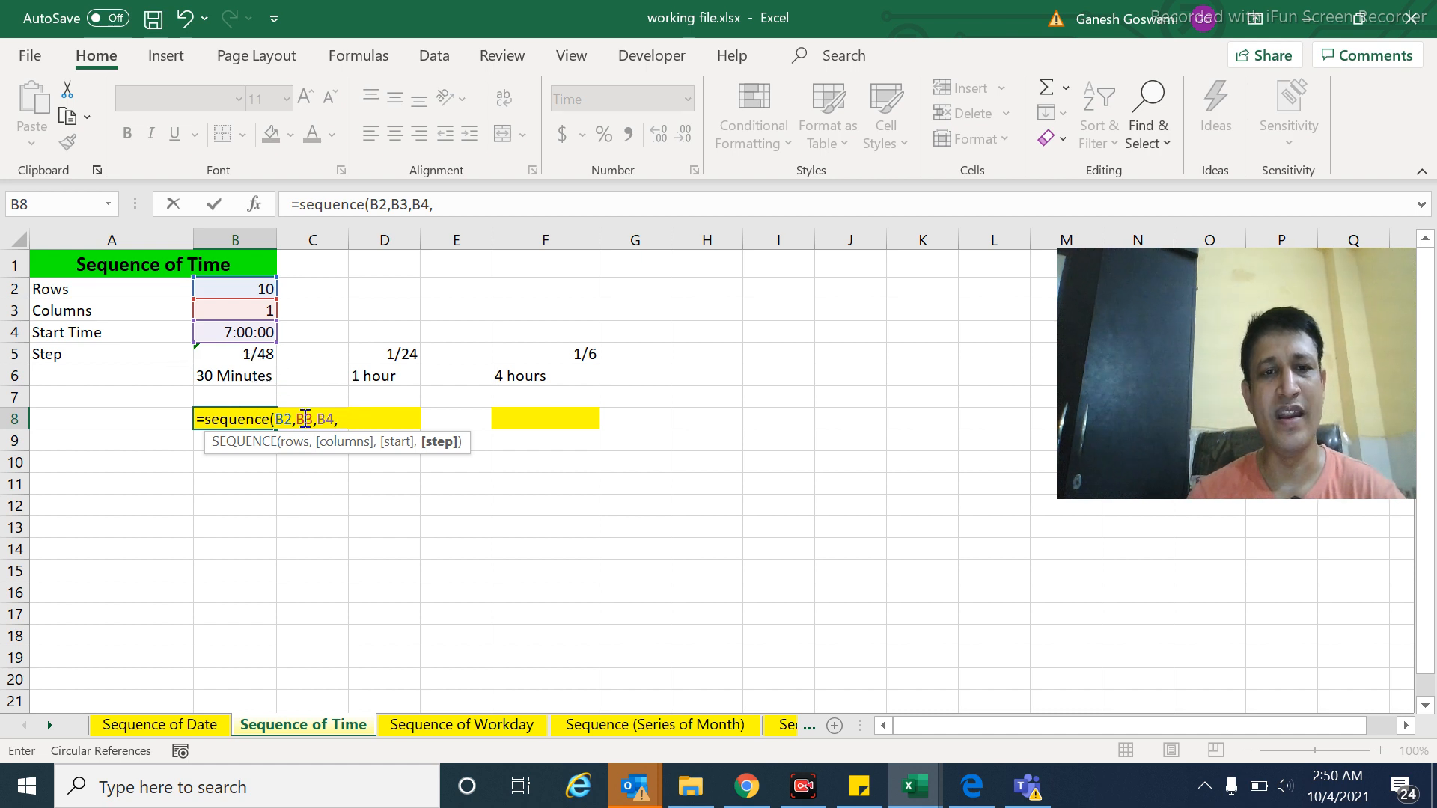
type("1")
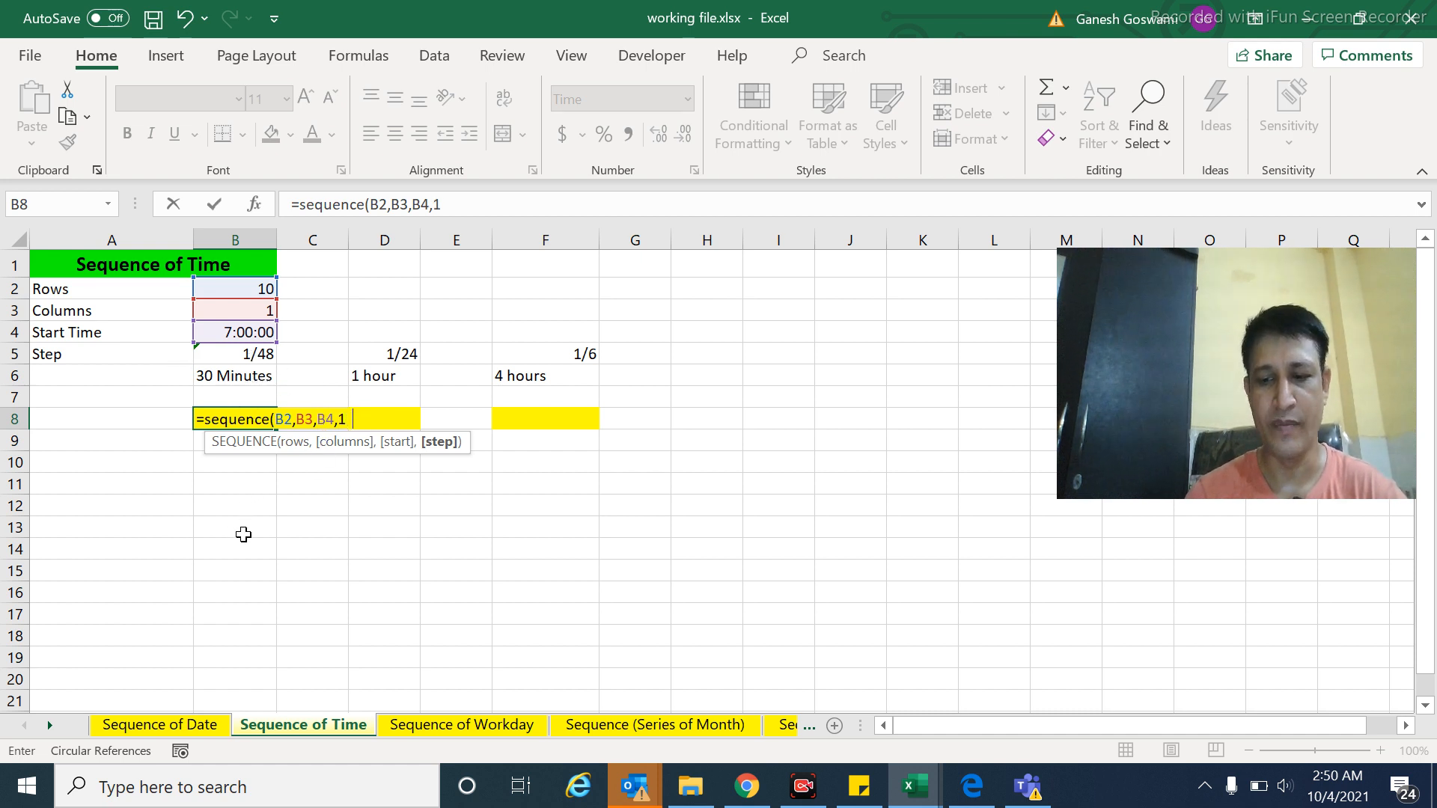
type("/48")
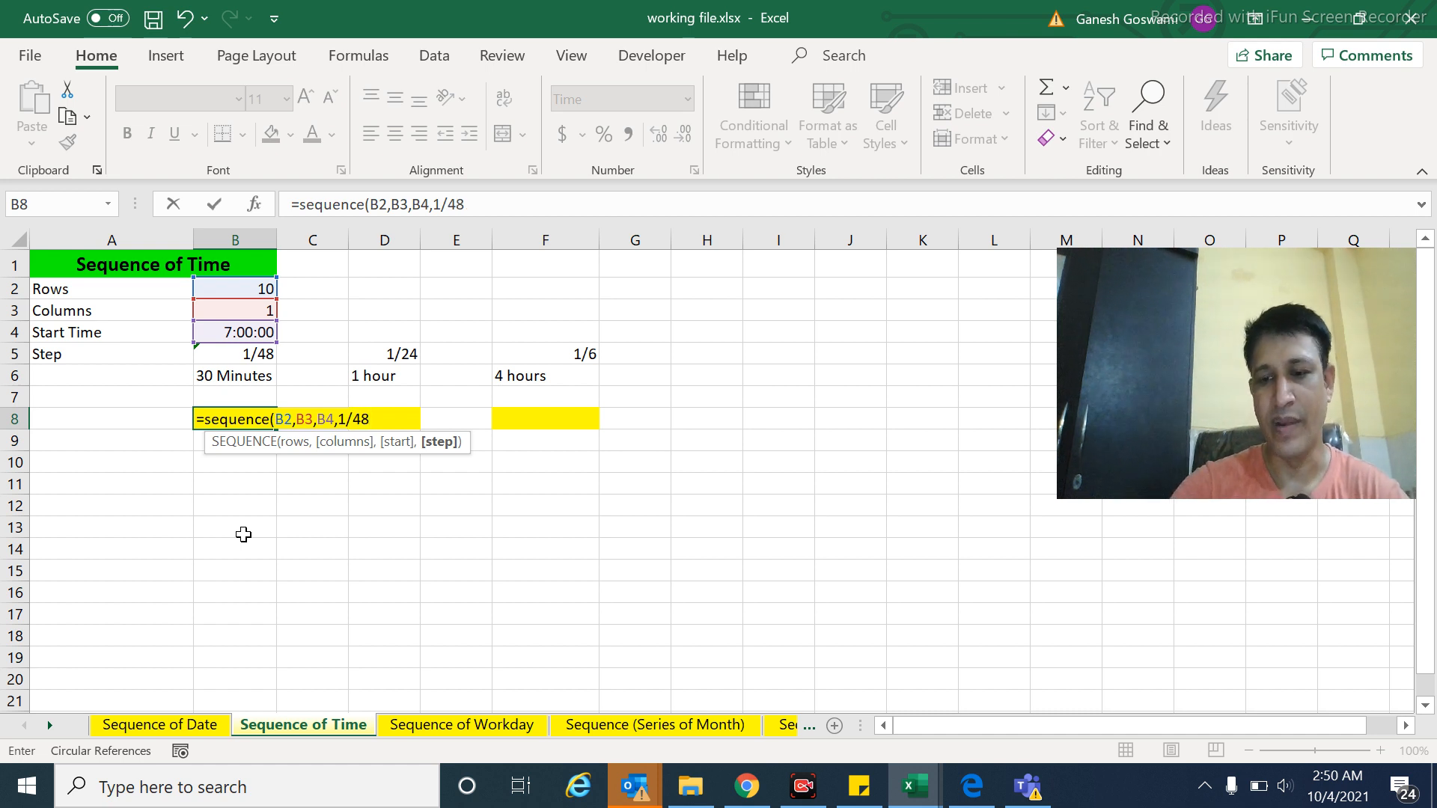
type(")")
key("Return")
key("Up")
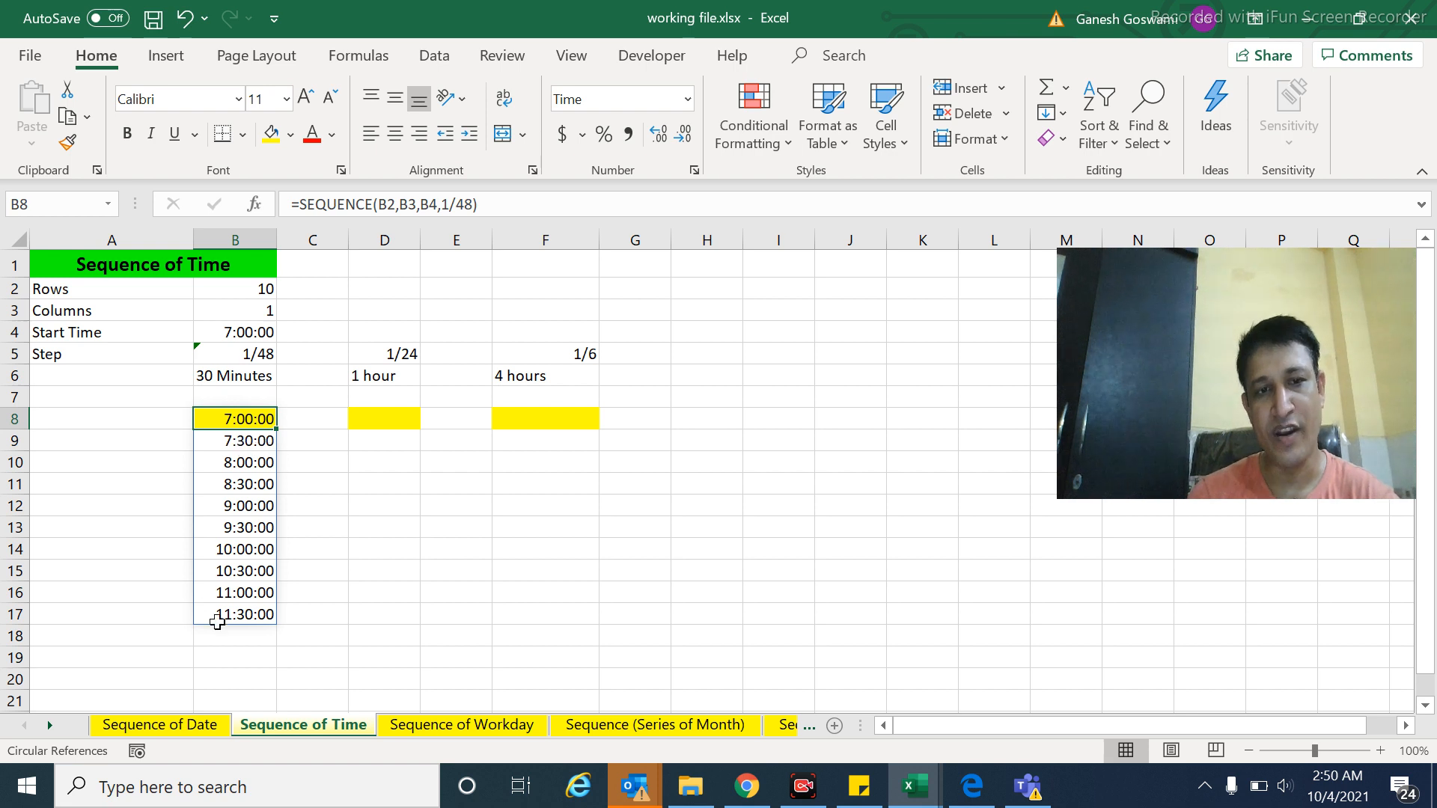
- Examine the generated 30-minute times in column B from B8 downwards
key("Down")
key("Down")
key("Down")
key("Down")
key("Down")
key("Down")
key("Down")
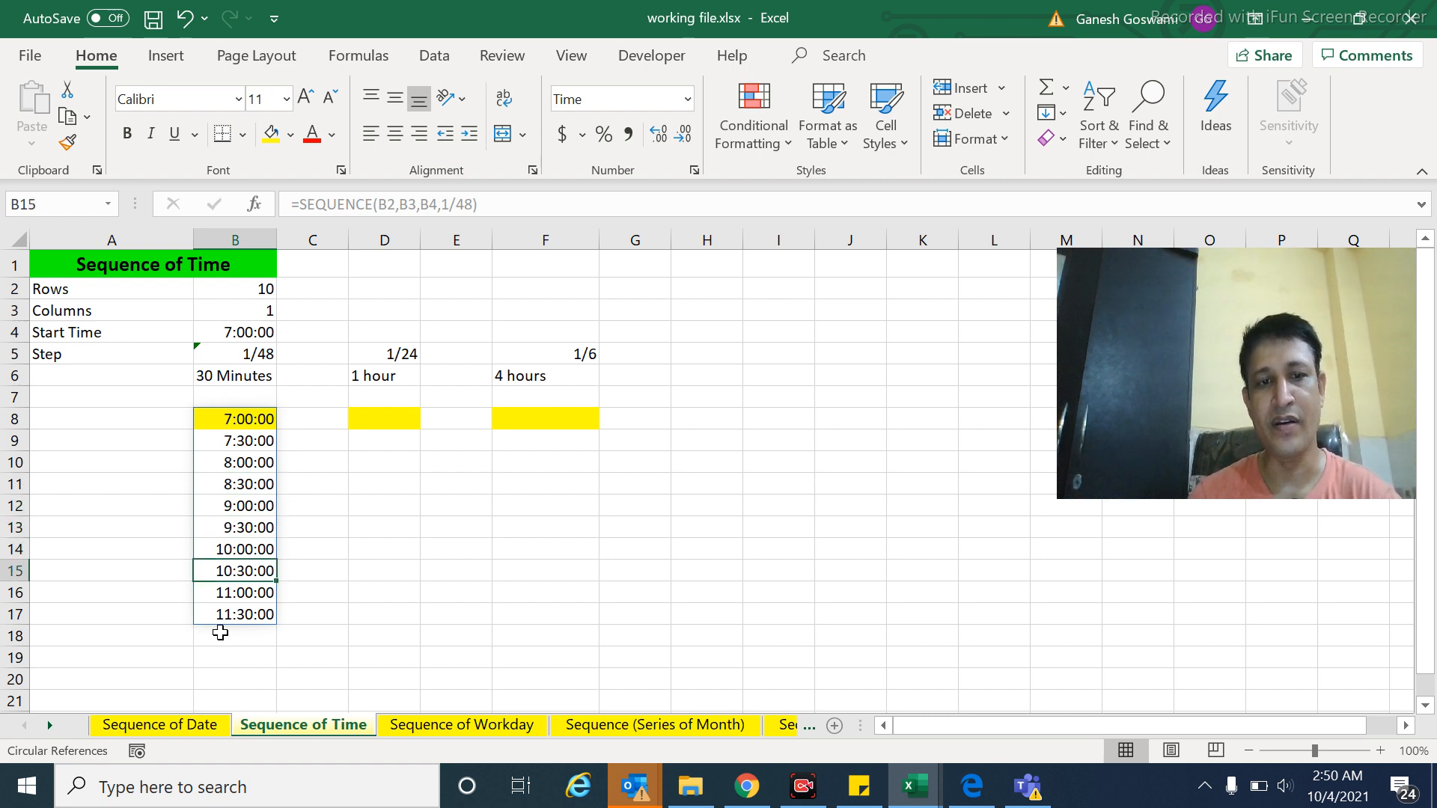
key("Down")
key("Down")
key("Up")
key("Up")
key("Up")
key("Up")
key("Up")
key("Up")
key("Up")
key("Up")
key("Up")
key("Up")
key("Up")
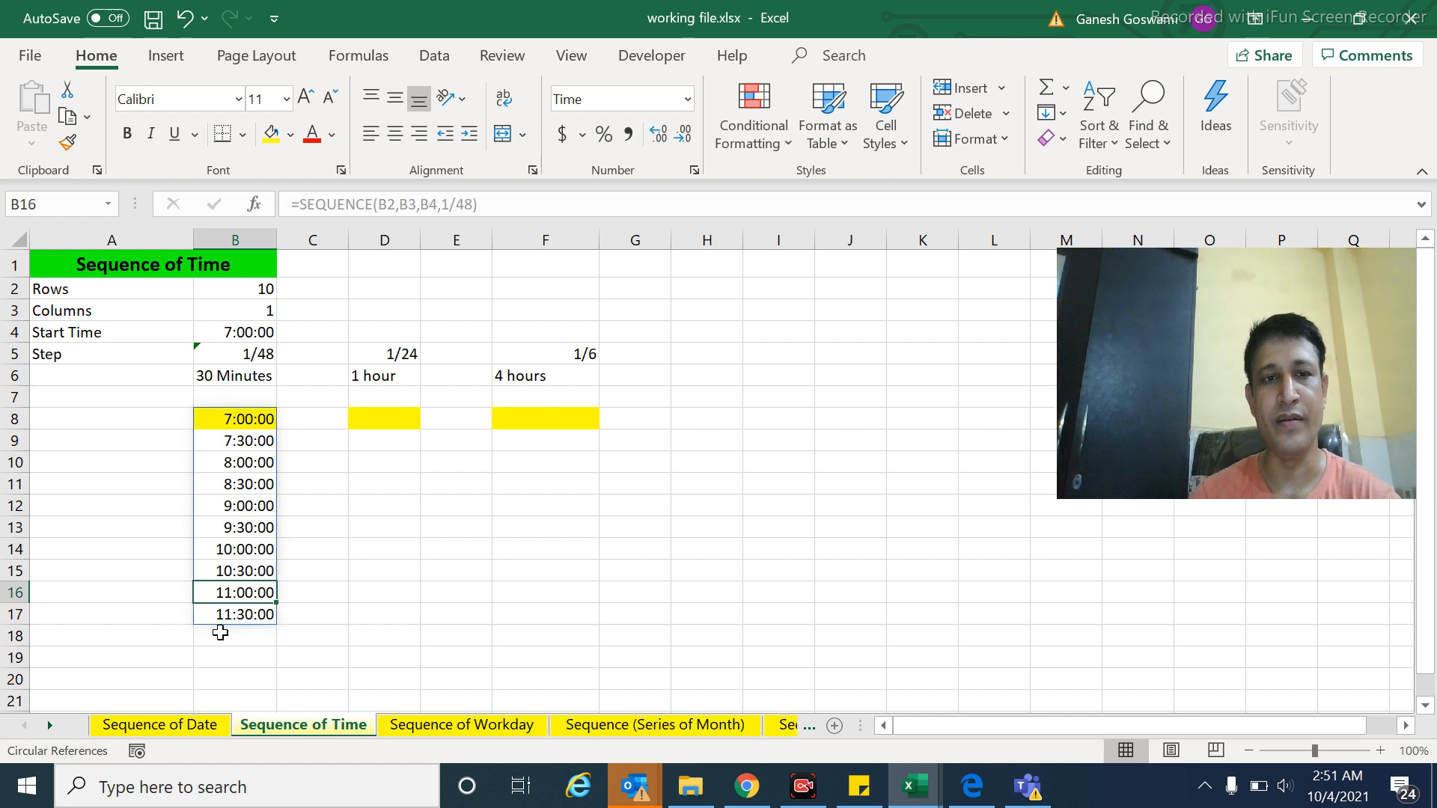
- Enter =SEQUENCE(B2,B3,B4,1/24) in D8 to generate the times at 1-hour intervals
key("Down")
key("Down")
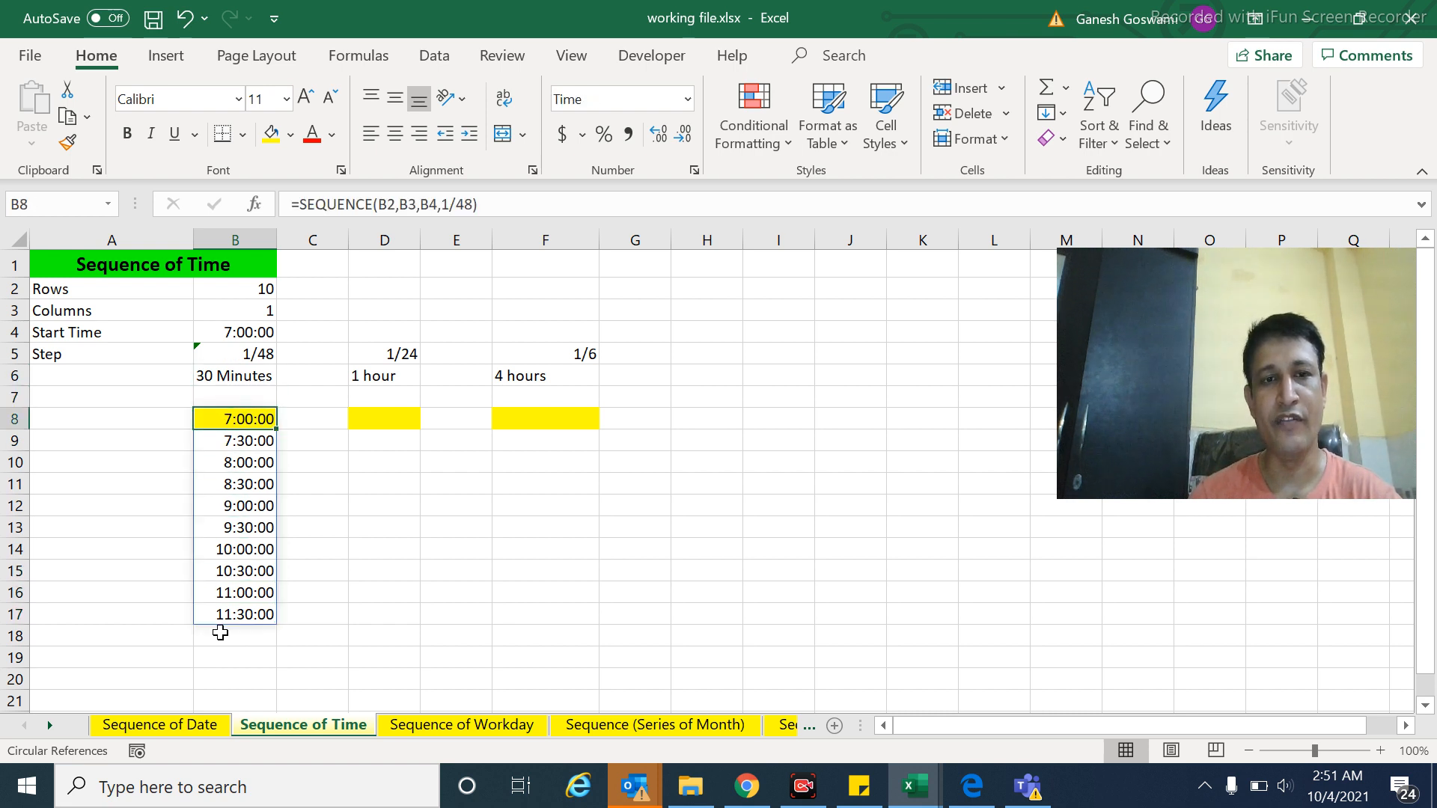
key("Right")
key("Right")
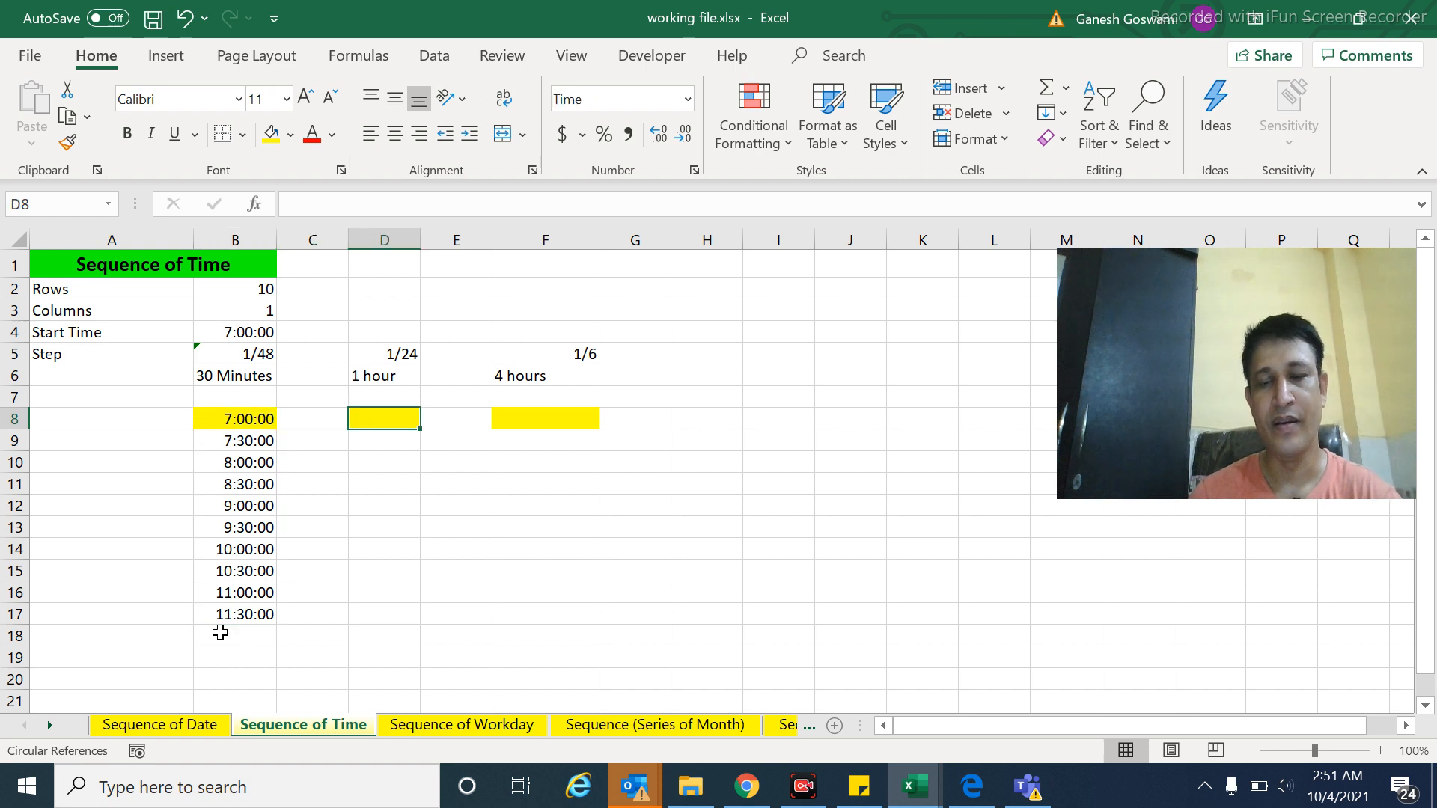
key("Up")
key("Down")
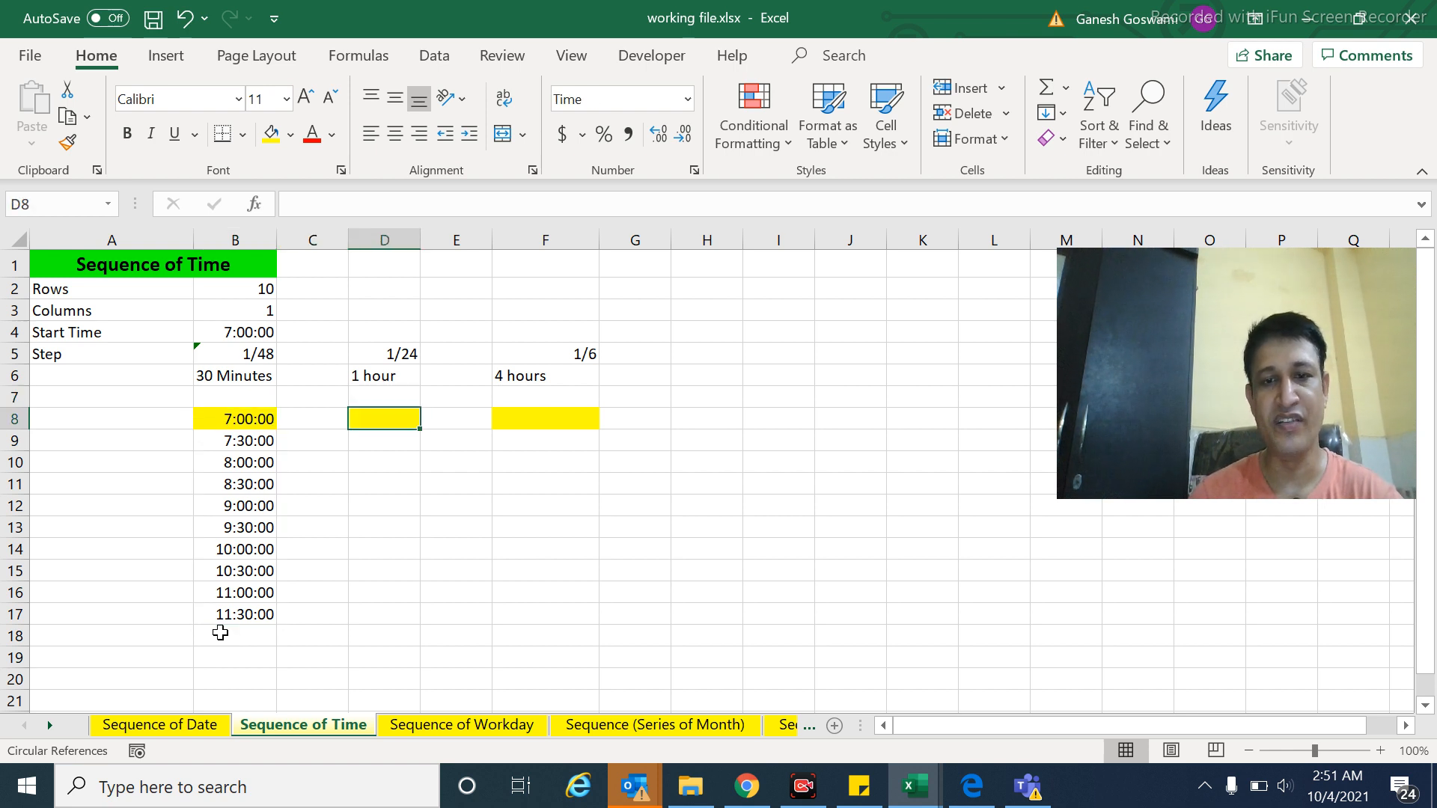
type("=se")
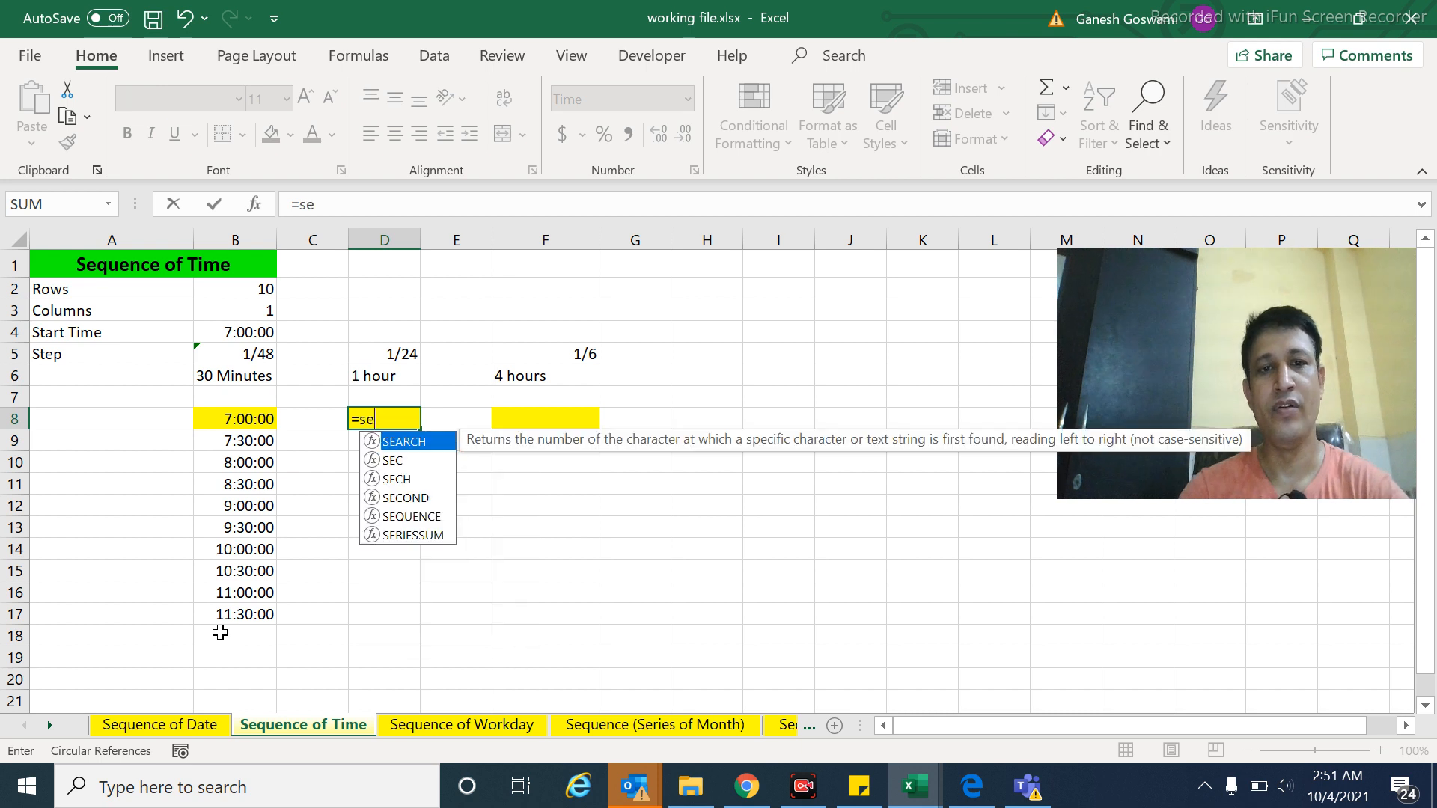
type("qunece")
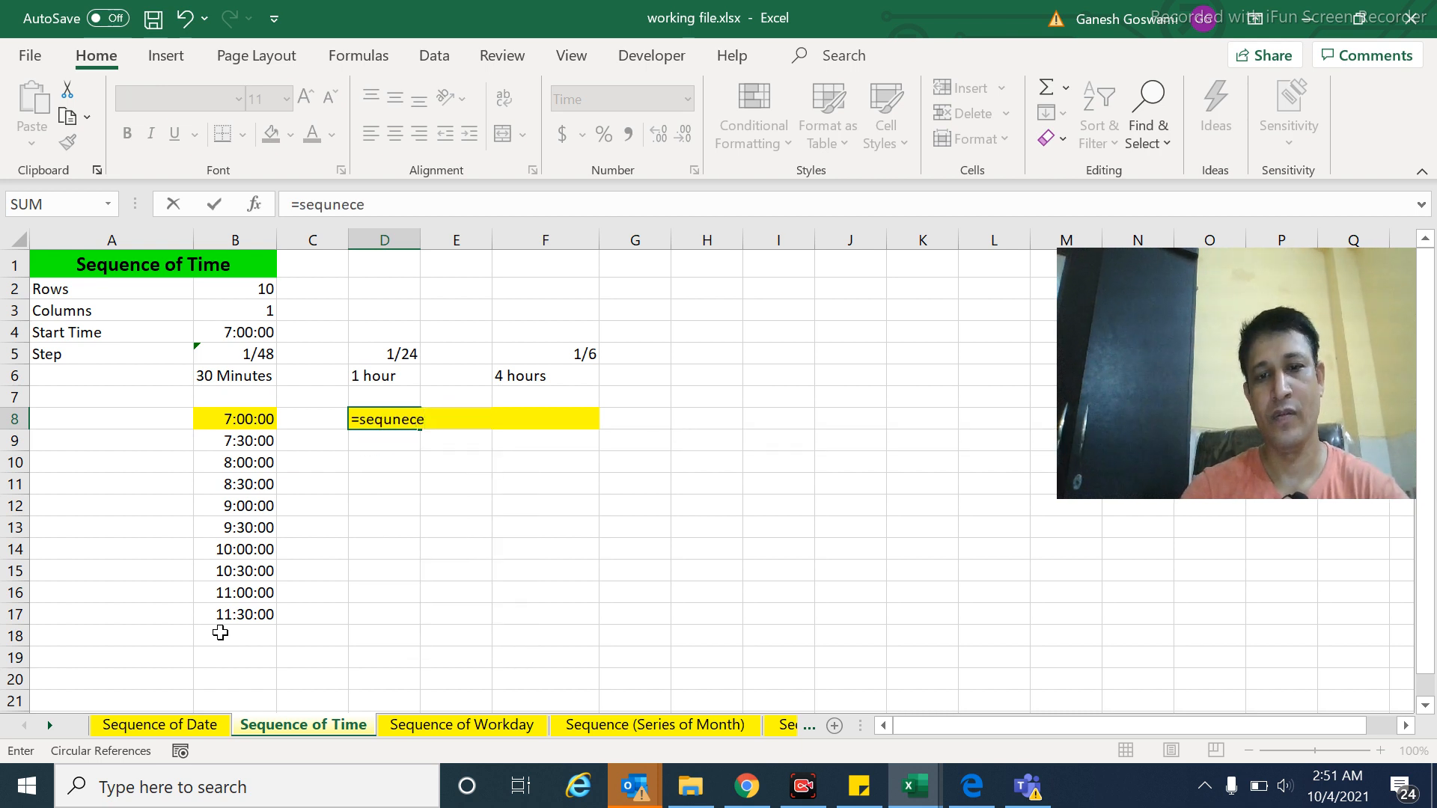
key("BackSpace")
key("BackSpace")
key("BackSpace")
key("BackSpace")
key("BackSpace")
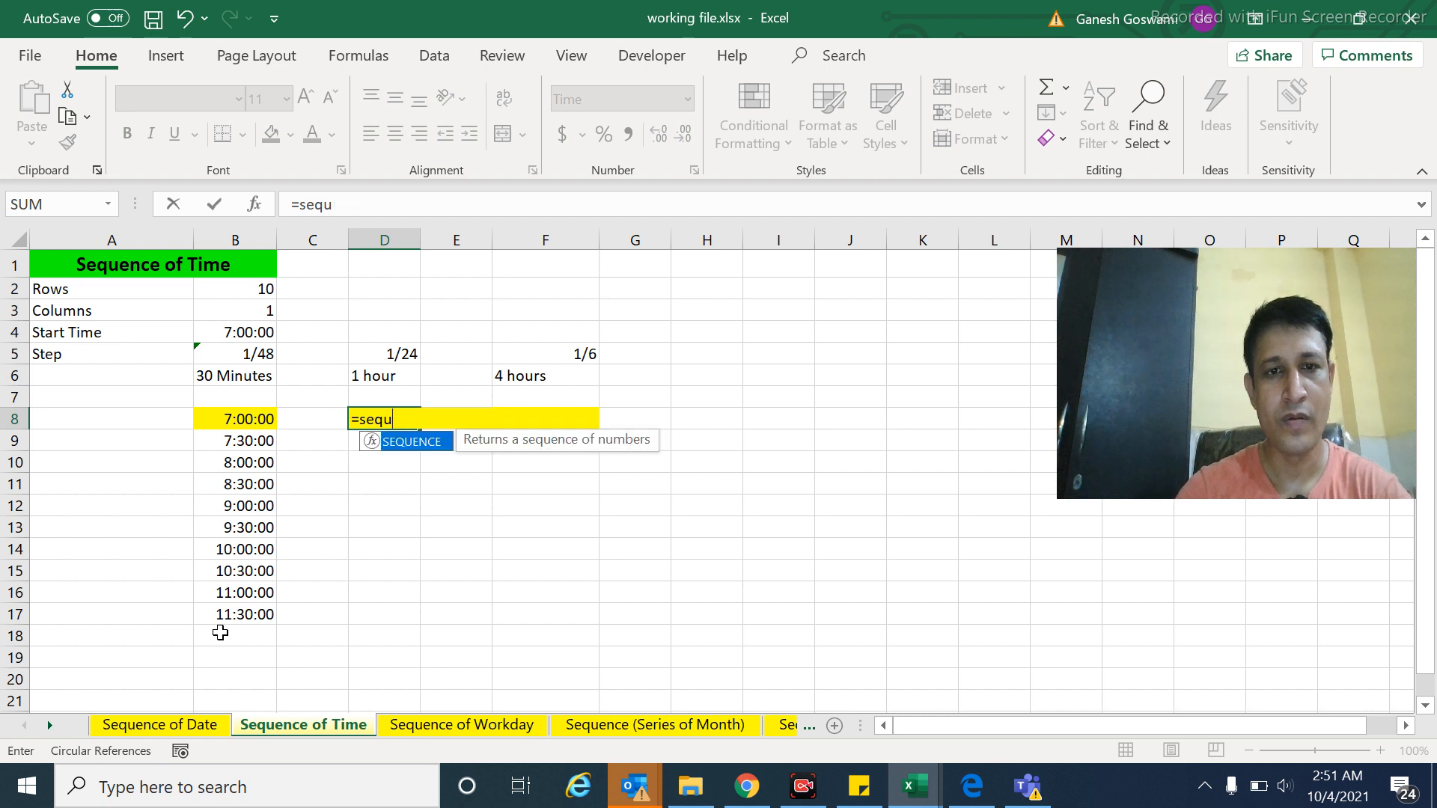
type("ence(")
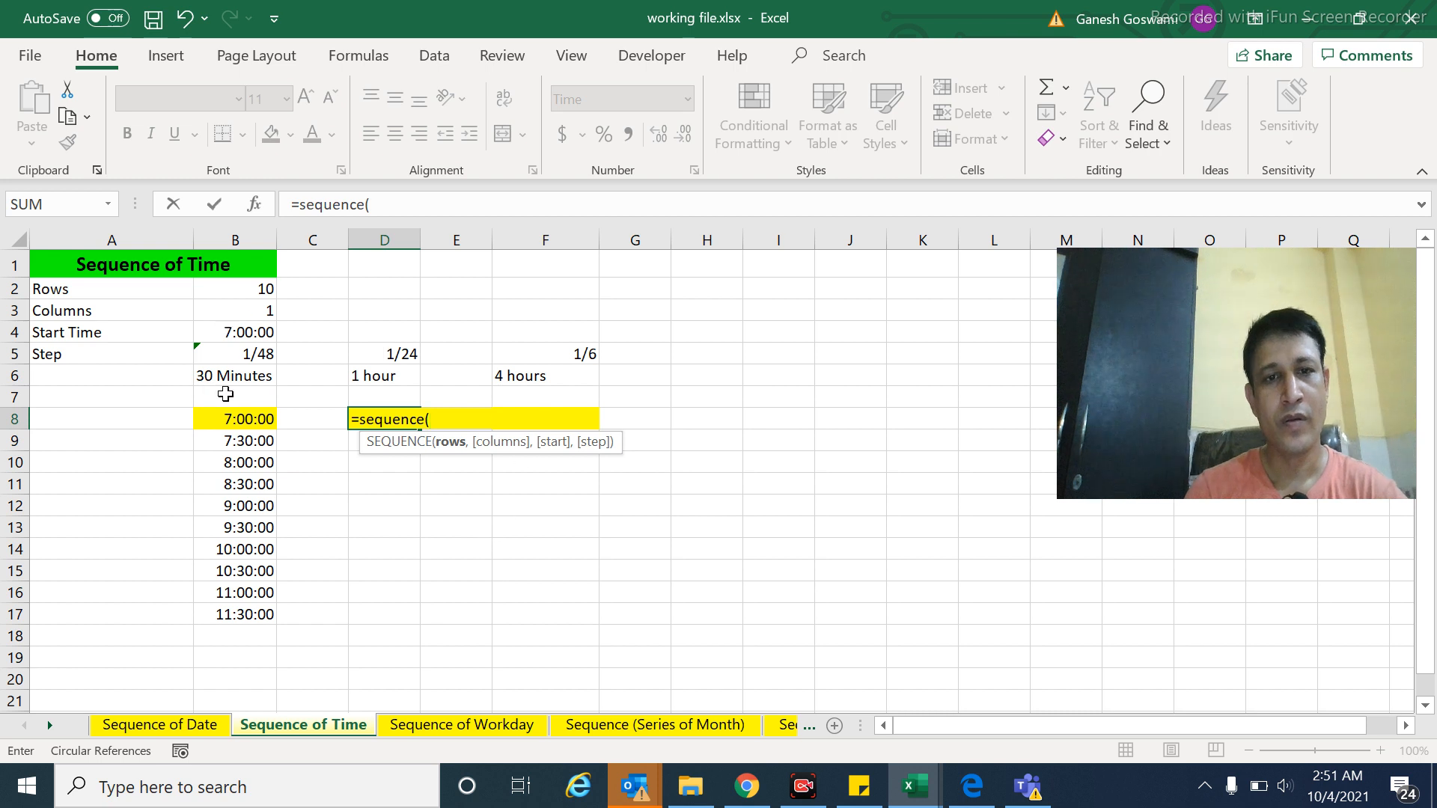
left_click(252, 293)
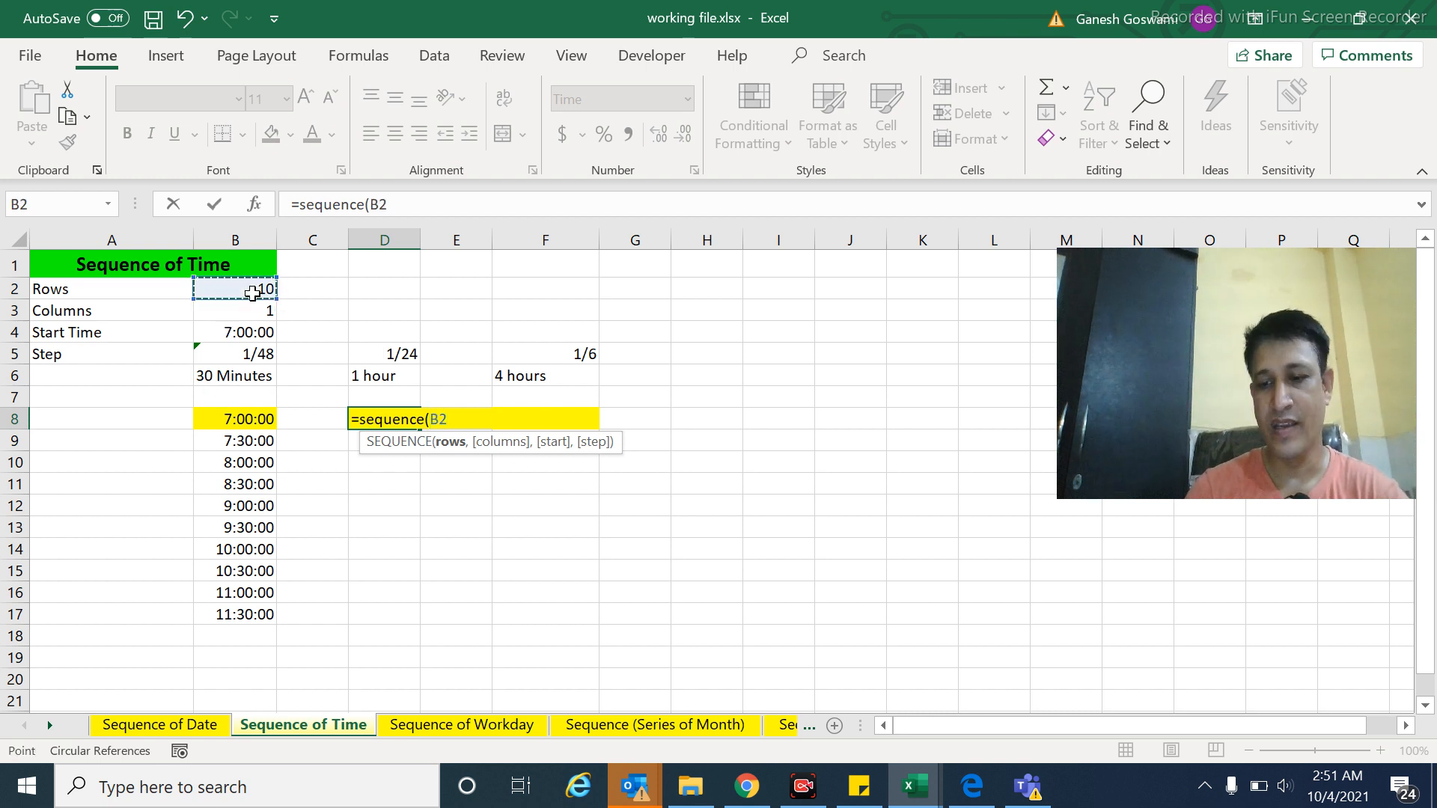
type(",1")
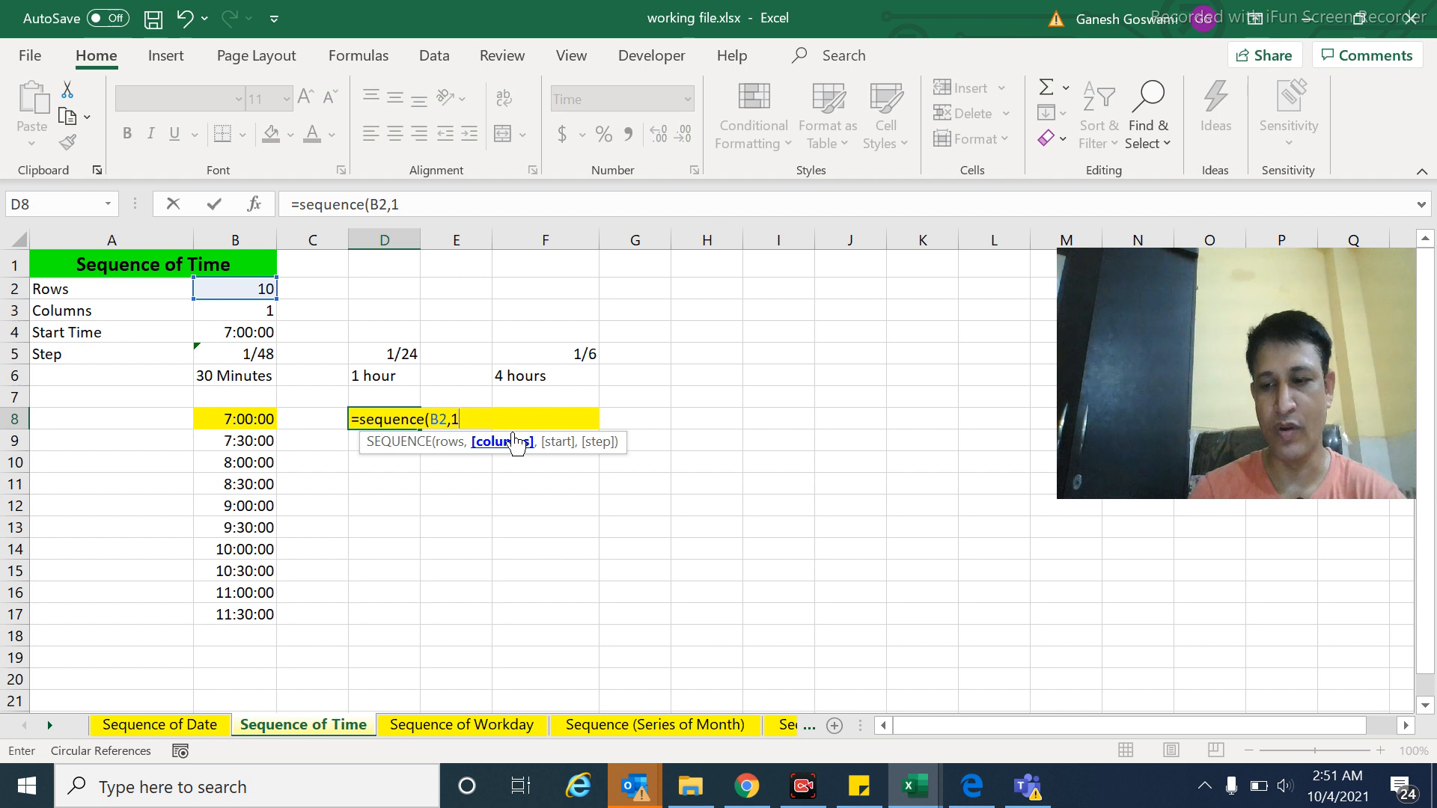
key("BackSpace")
type("1")
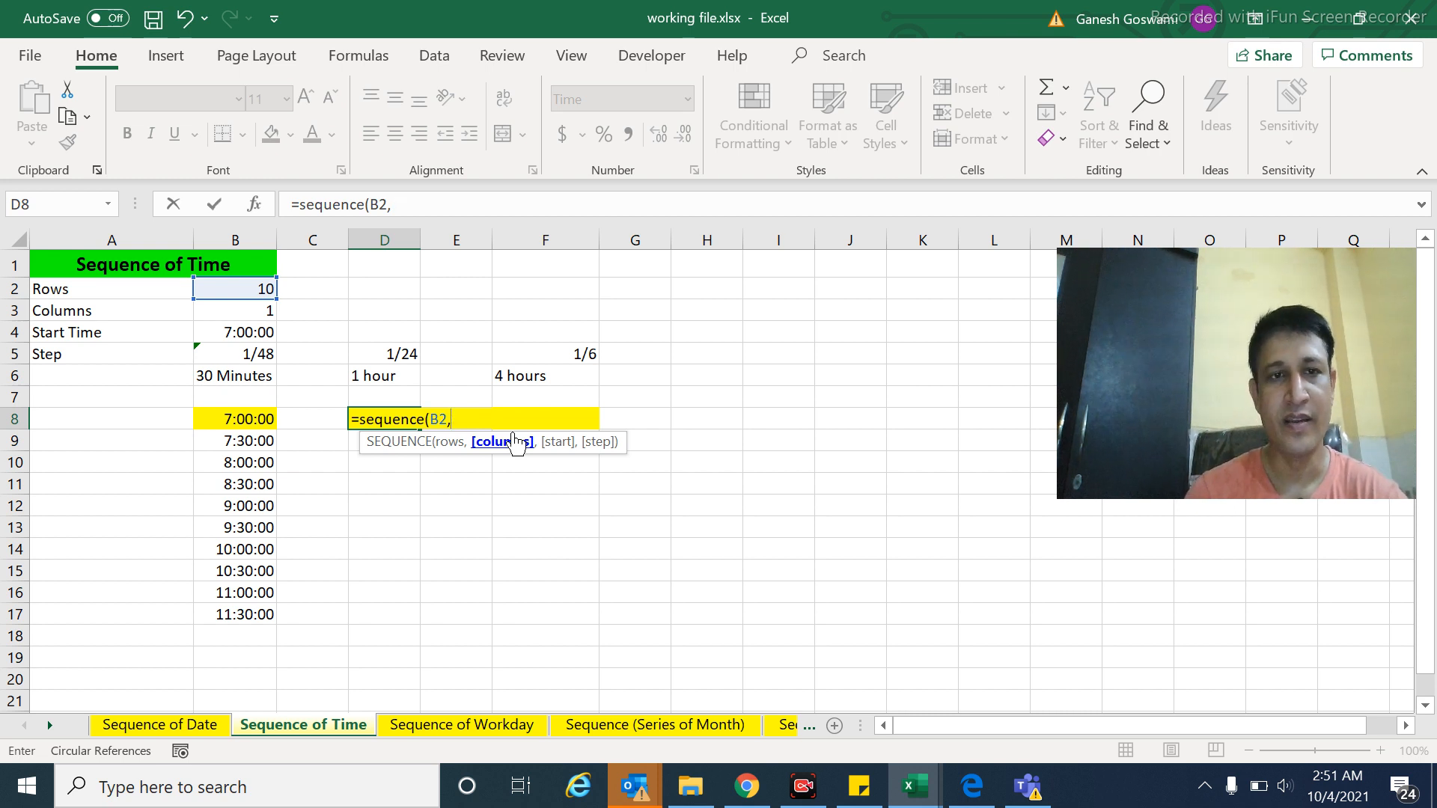
left_click(255, 312)
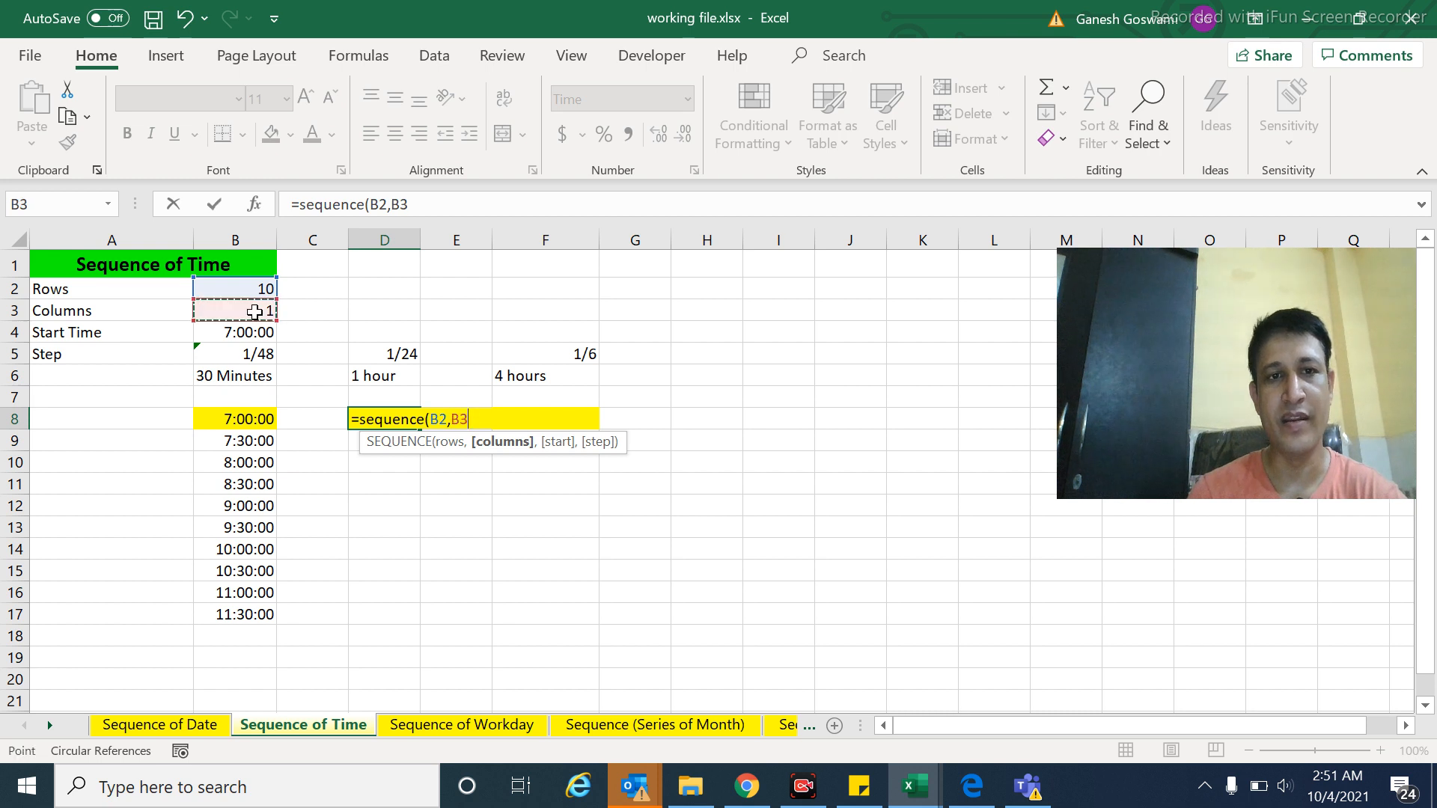
type(",")
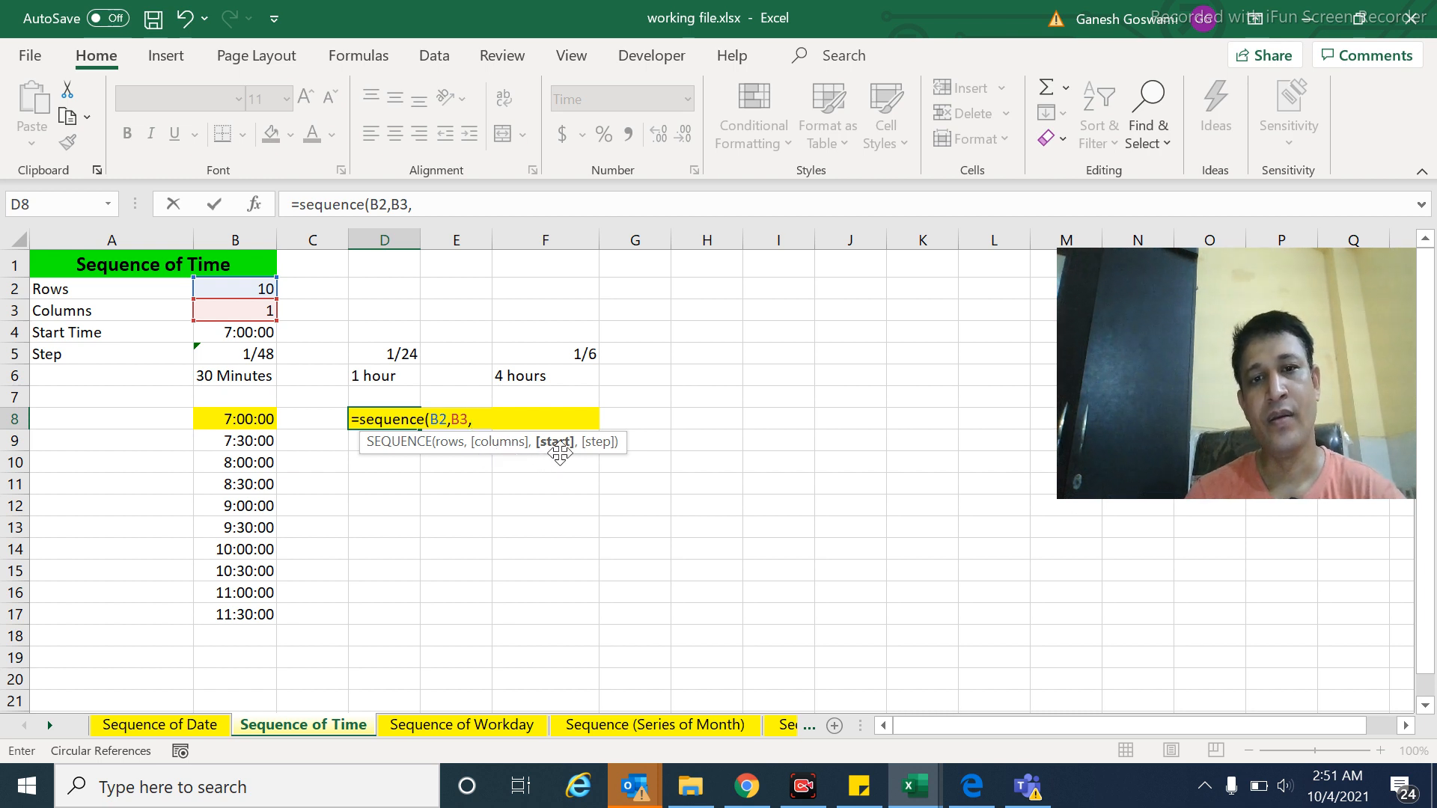
left_click(245, 337)
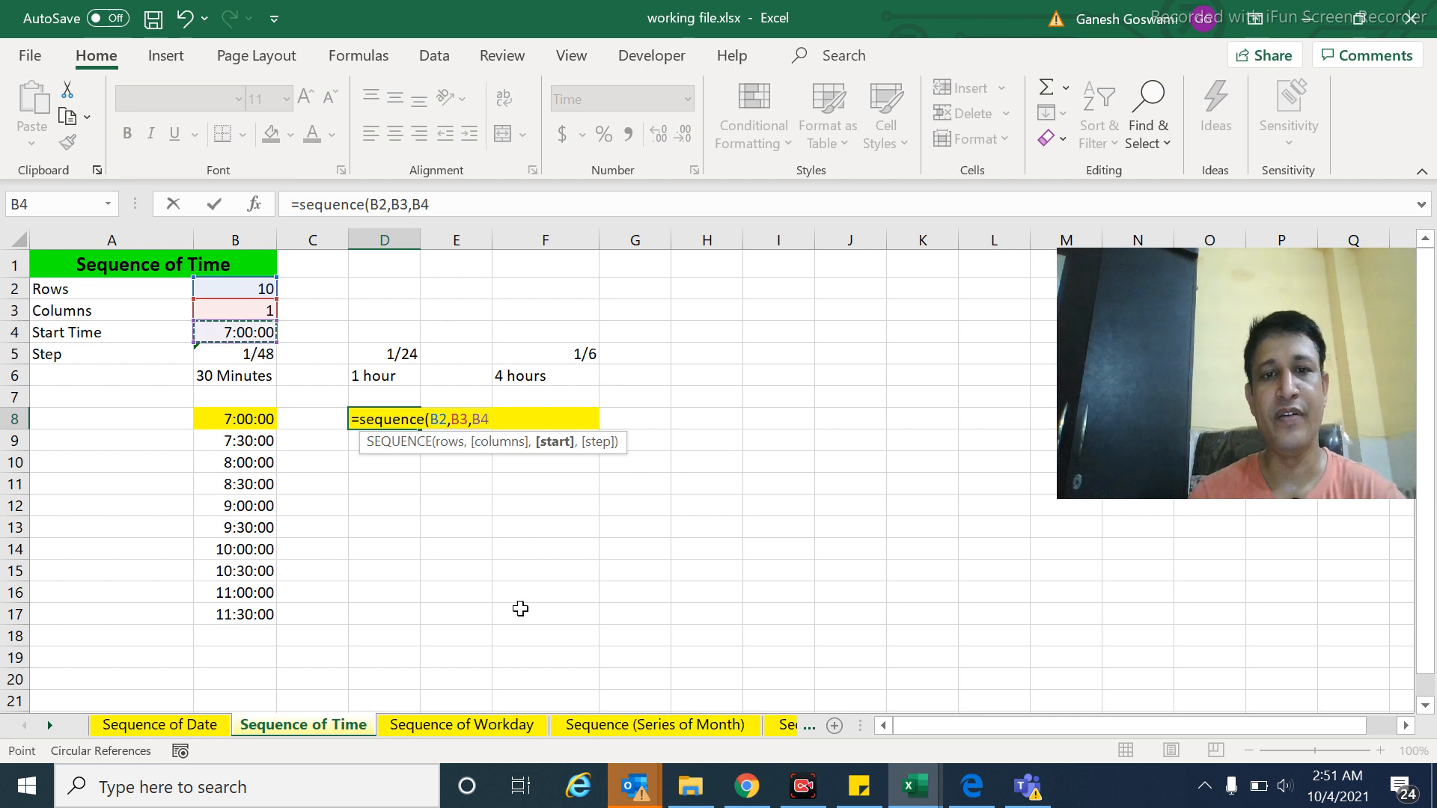
type(",1/24")
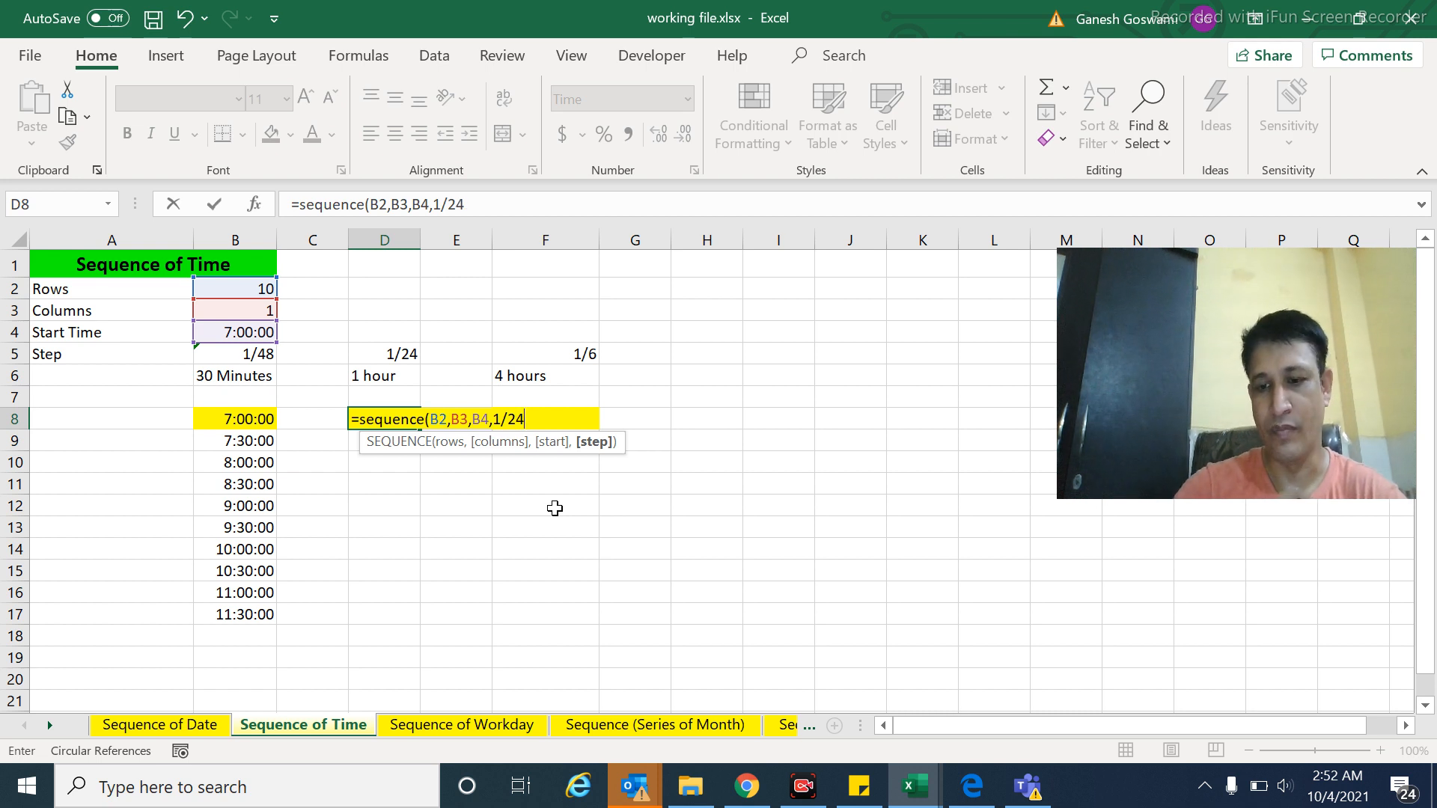
type(")")
key("Return")
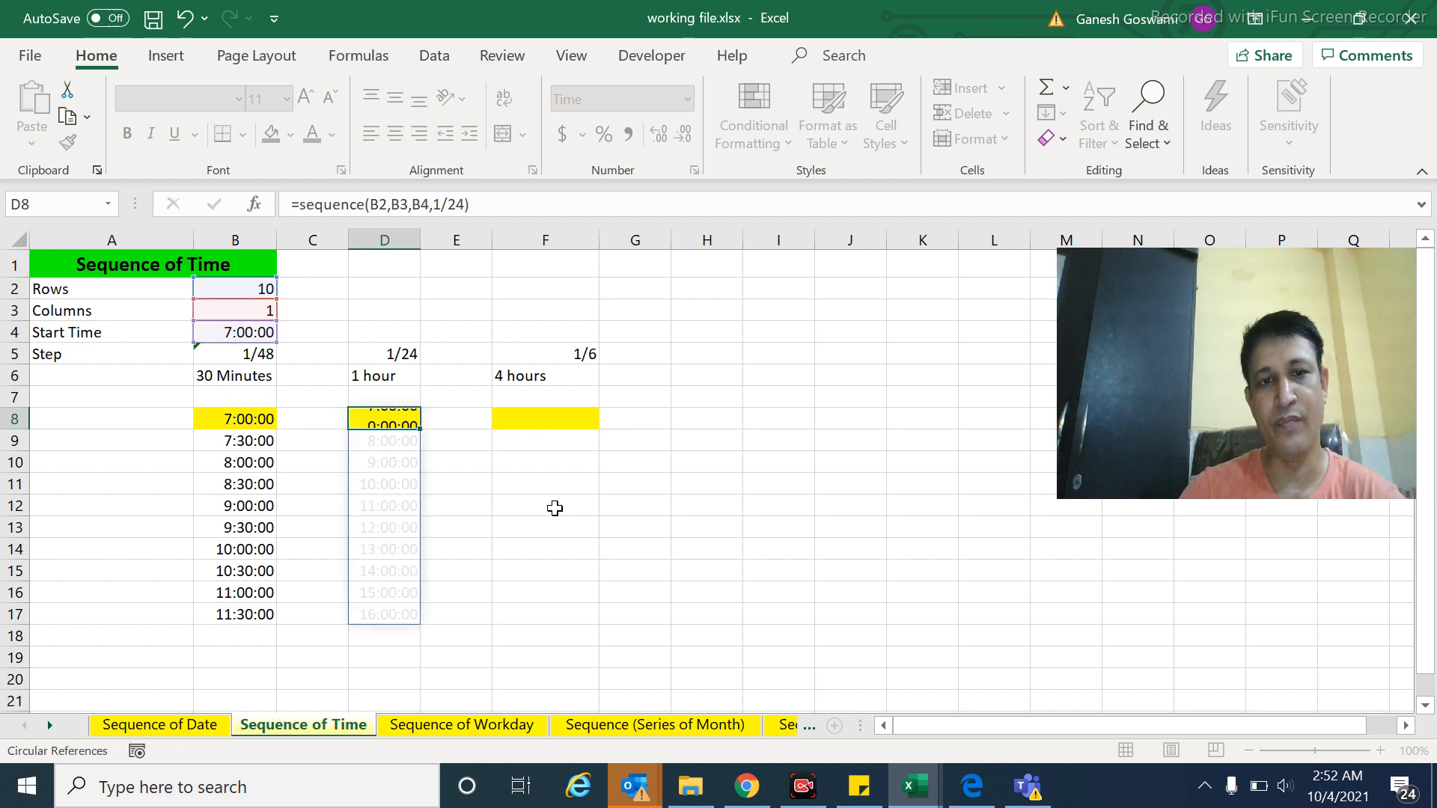
- Examine the generated 1-hour times in column D from D8 down to D17
key("Up")
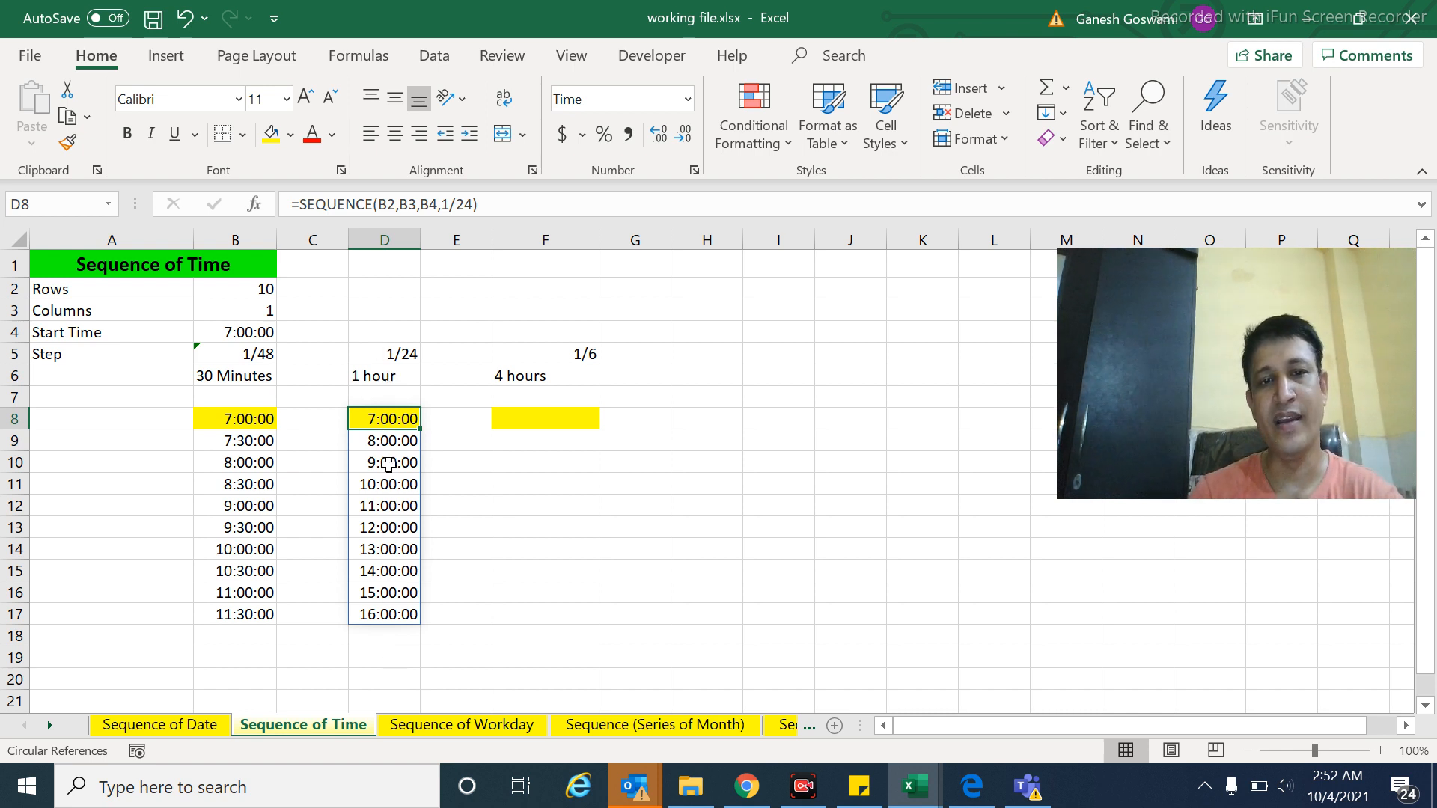
key("shift+Down")
key("shift+Down")
key("shift+Down")
key("shift+Down")
key("shift+Down")
key("shift+Down")
key("shift+Down")
key("shift+Down")
key("shift+Down")
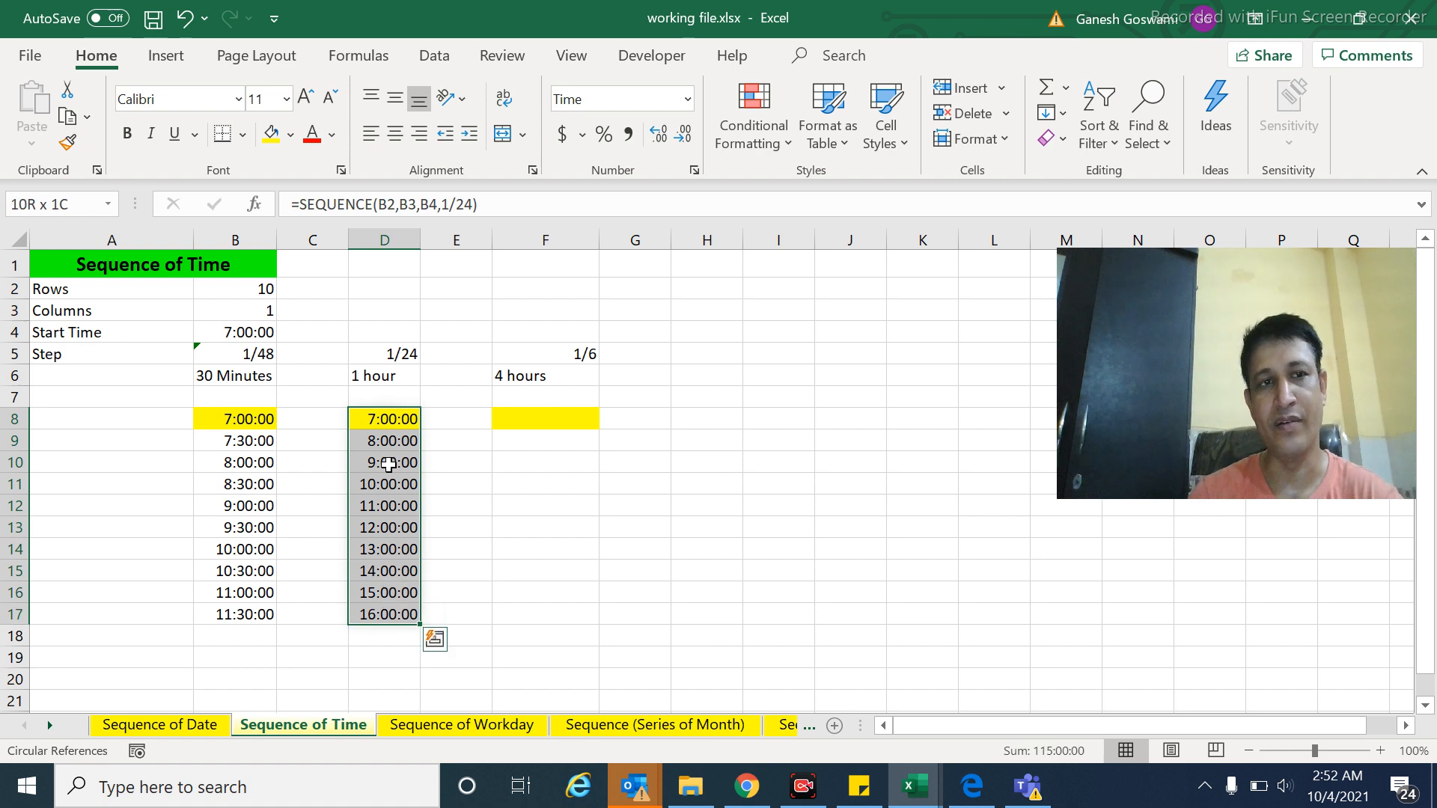
key("Up")
key("Down")
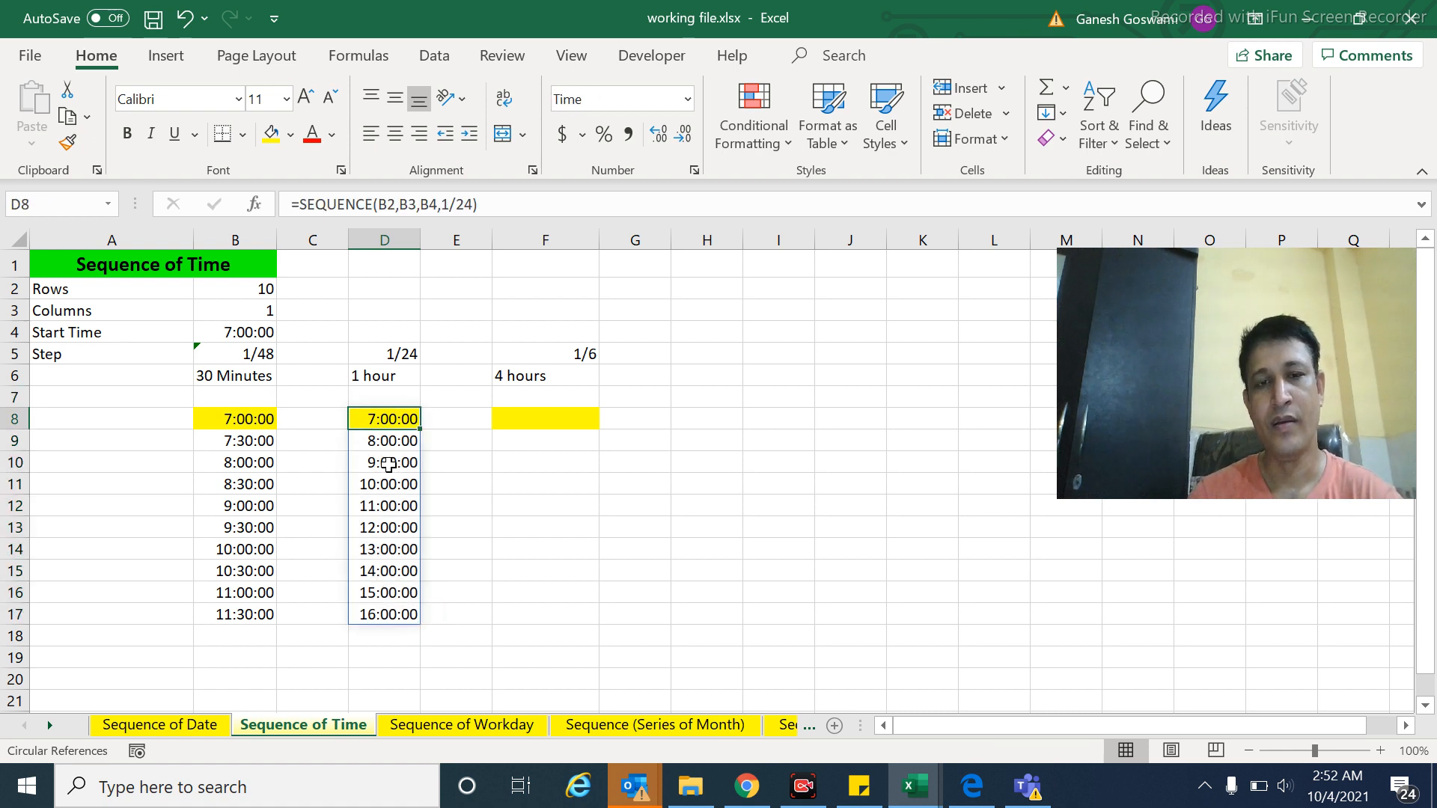
- Enter =SEQUENCE(B2,1,B4,1/6) in F8 to generate the times at 4-hour intervals
key("Right")
key("Right")
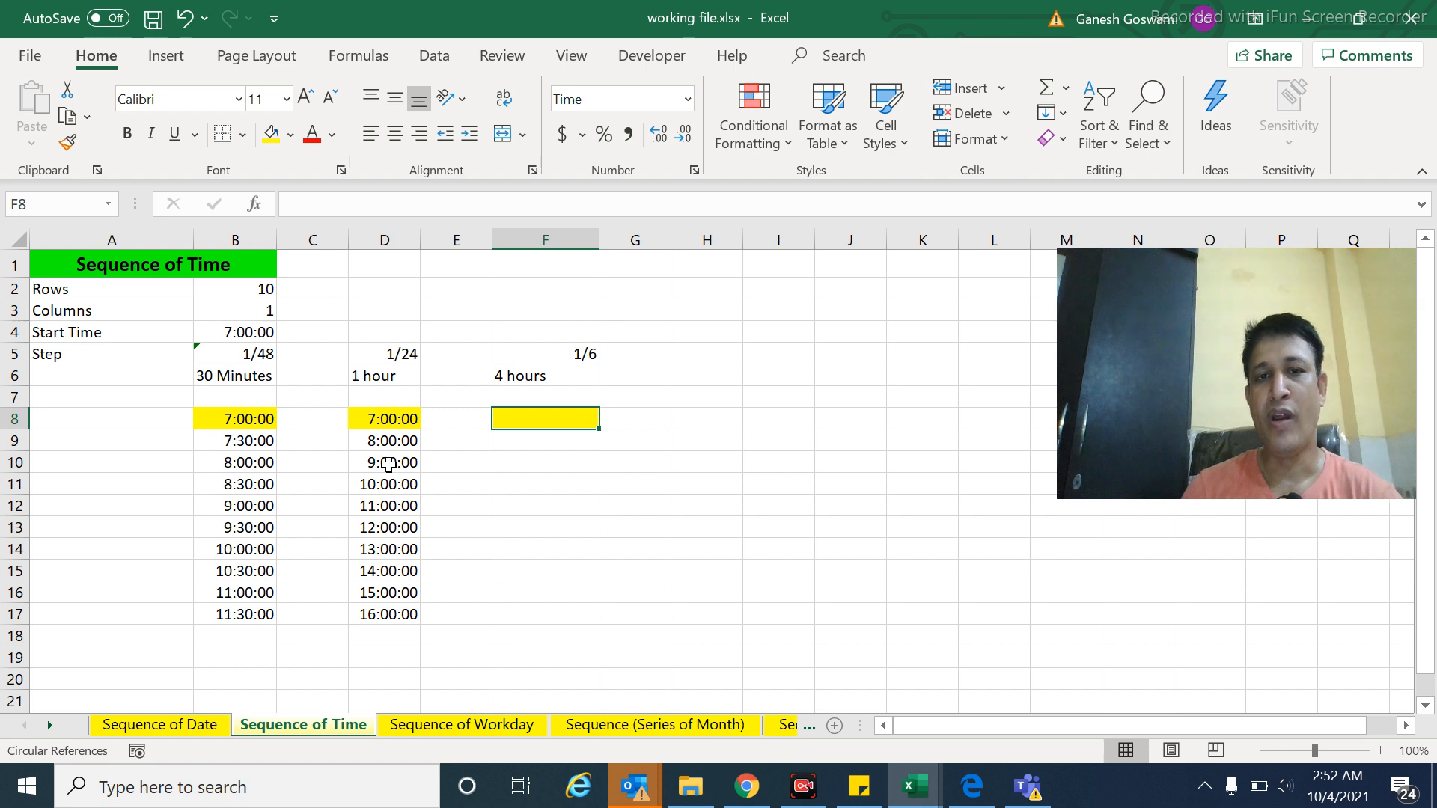
type("=")
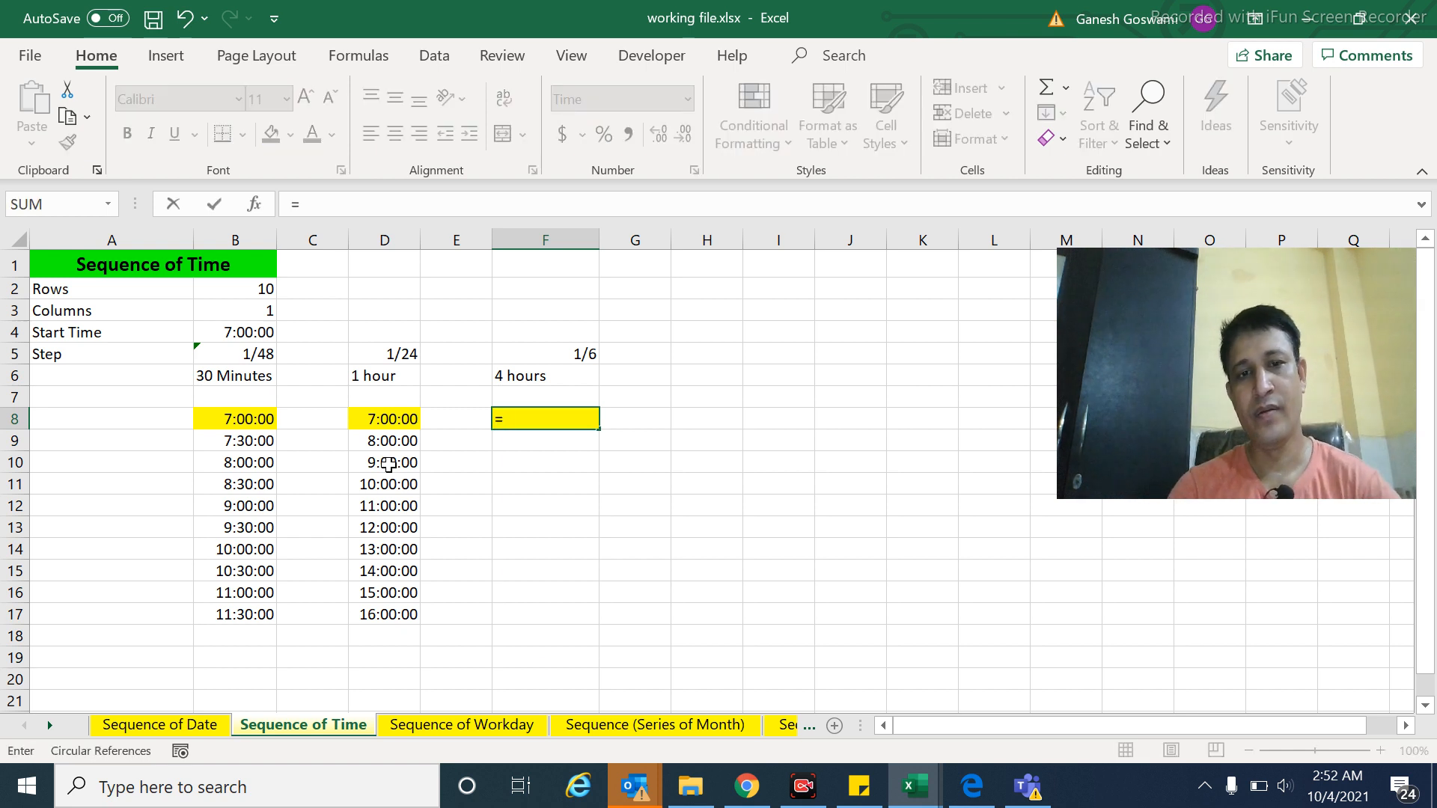
type("sequence(")
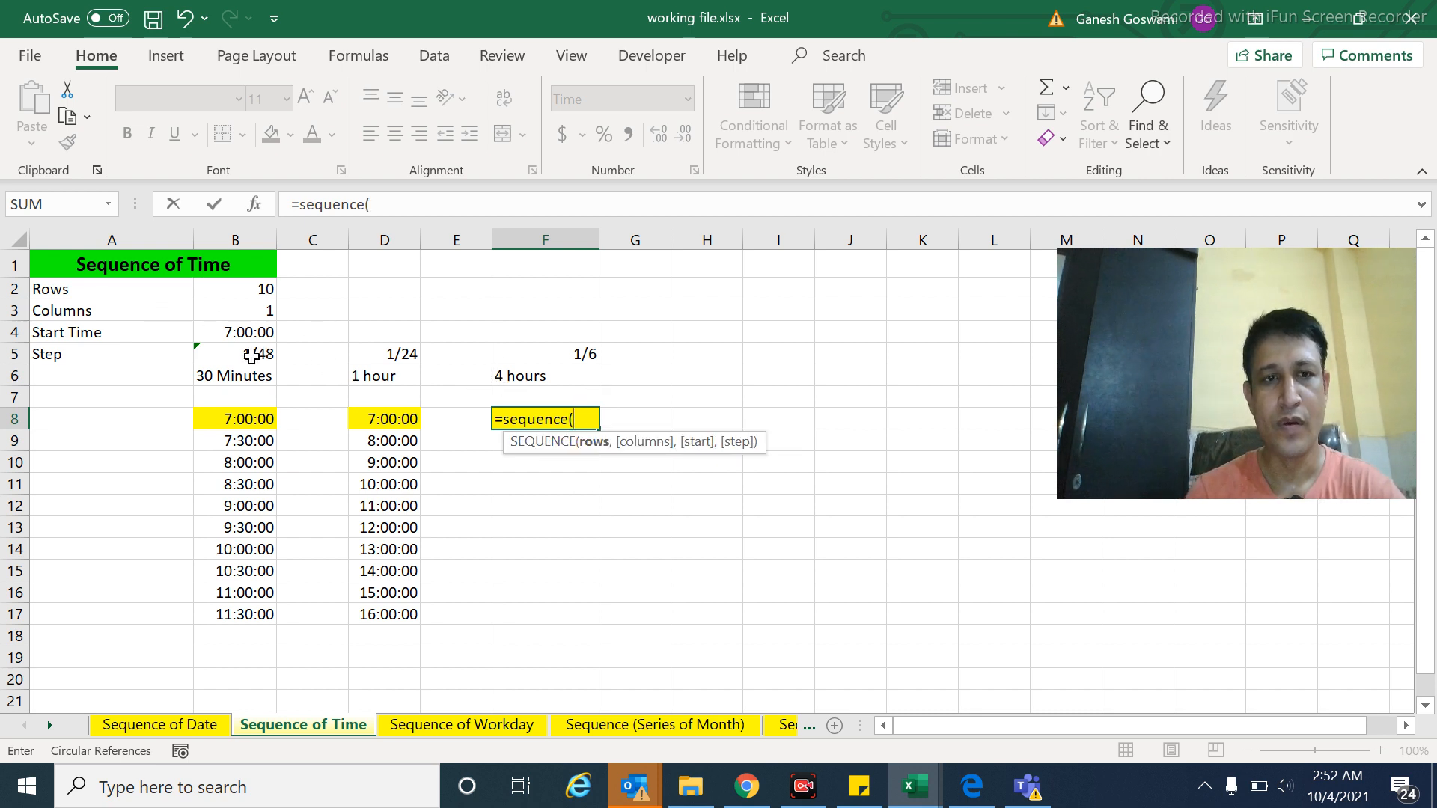
left_click(262, 291)
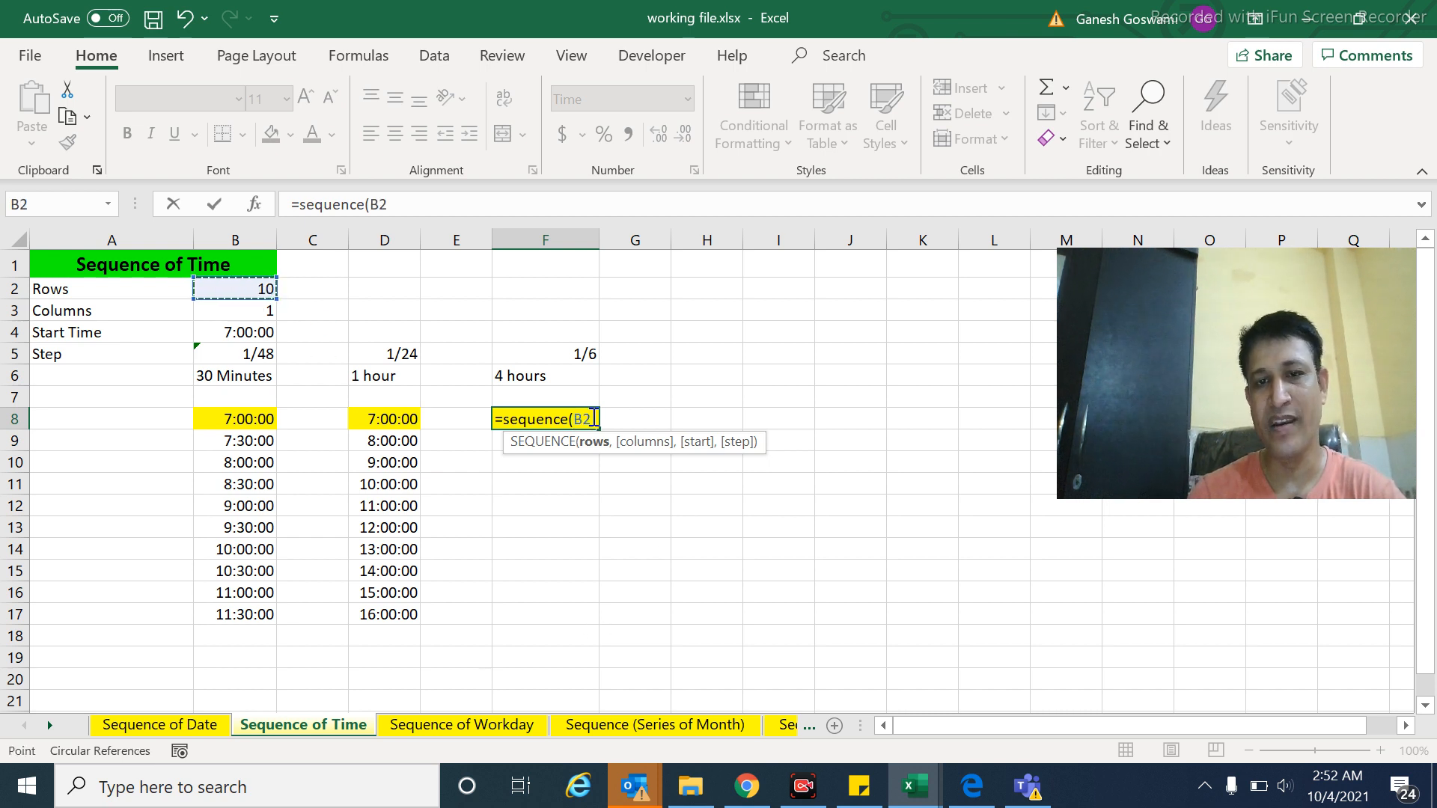
type(",")
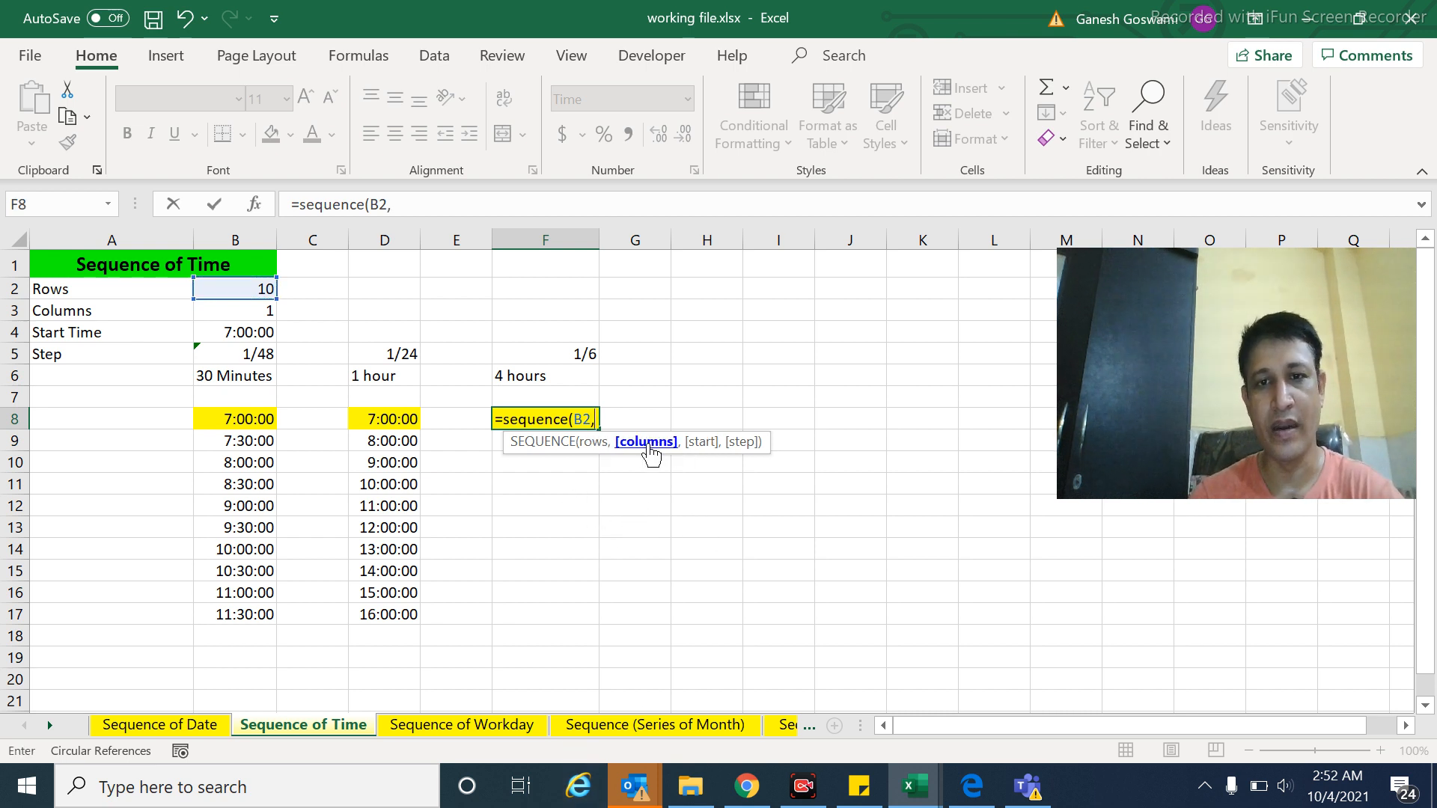
left_click(232, 318)
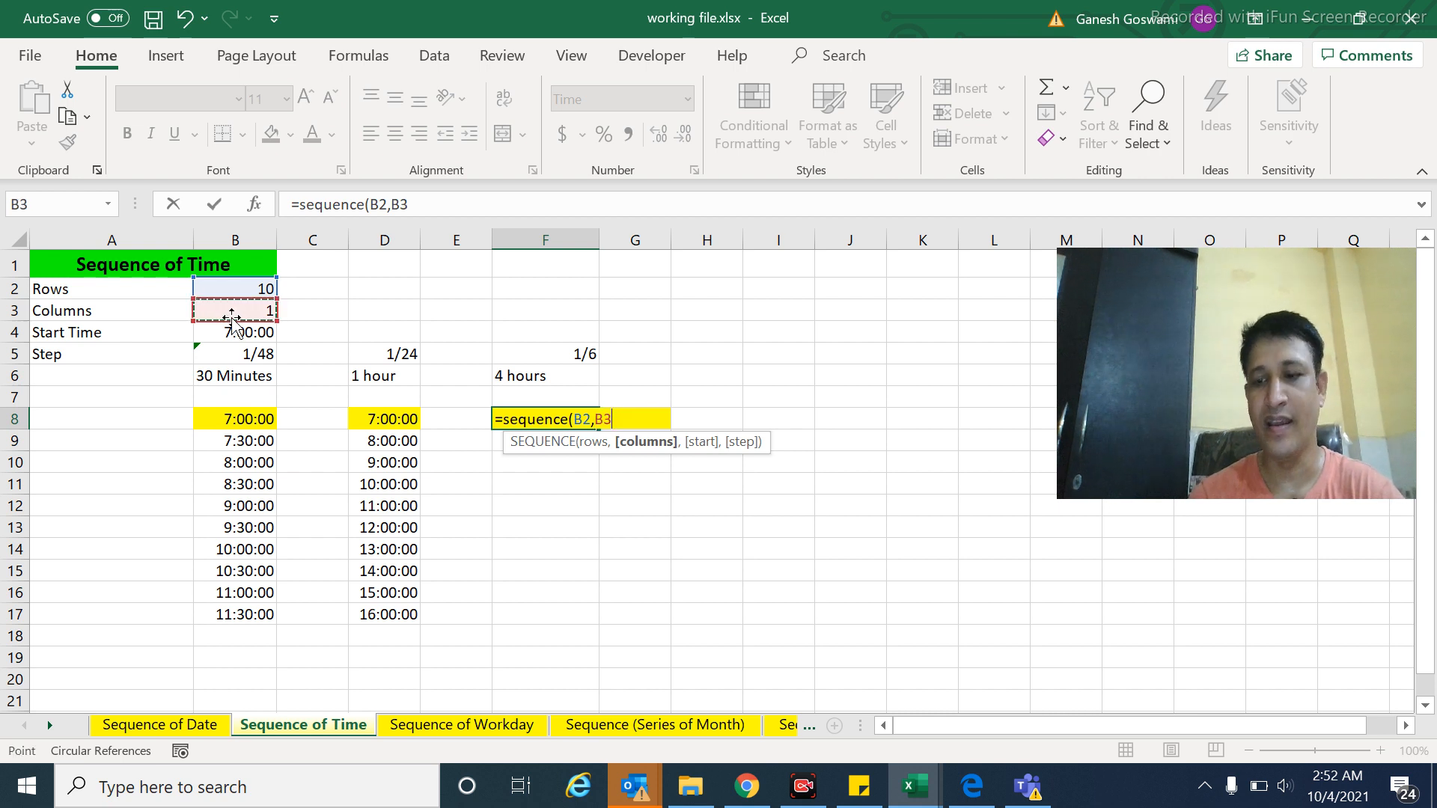
key("BackSpace")
key("BackSpace")
type("1,")
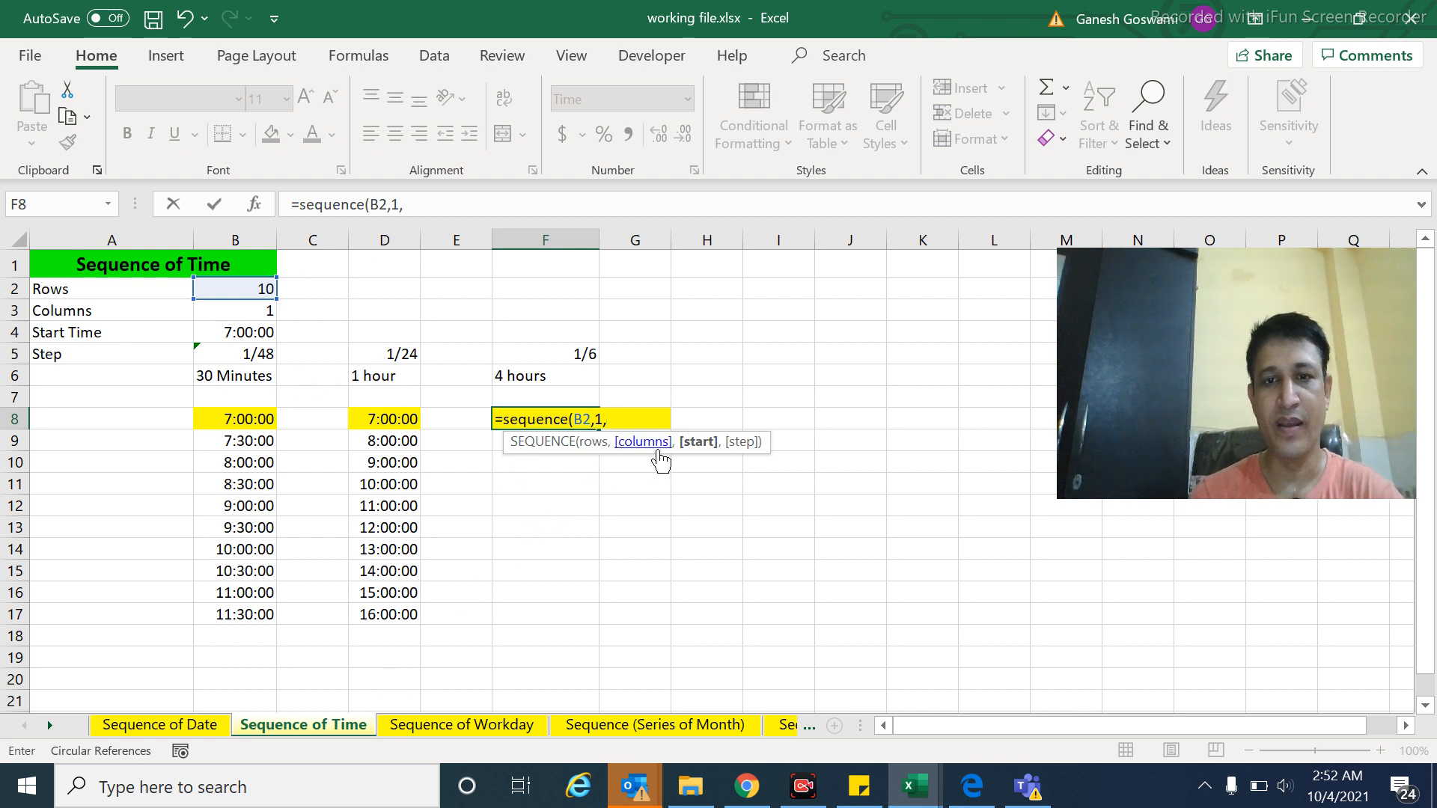
left_click(230, 336)
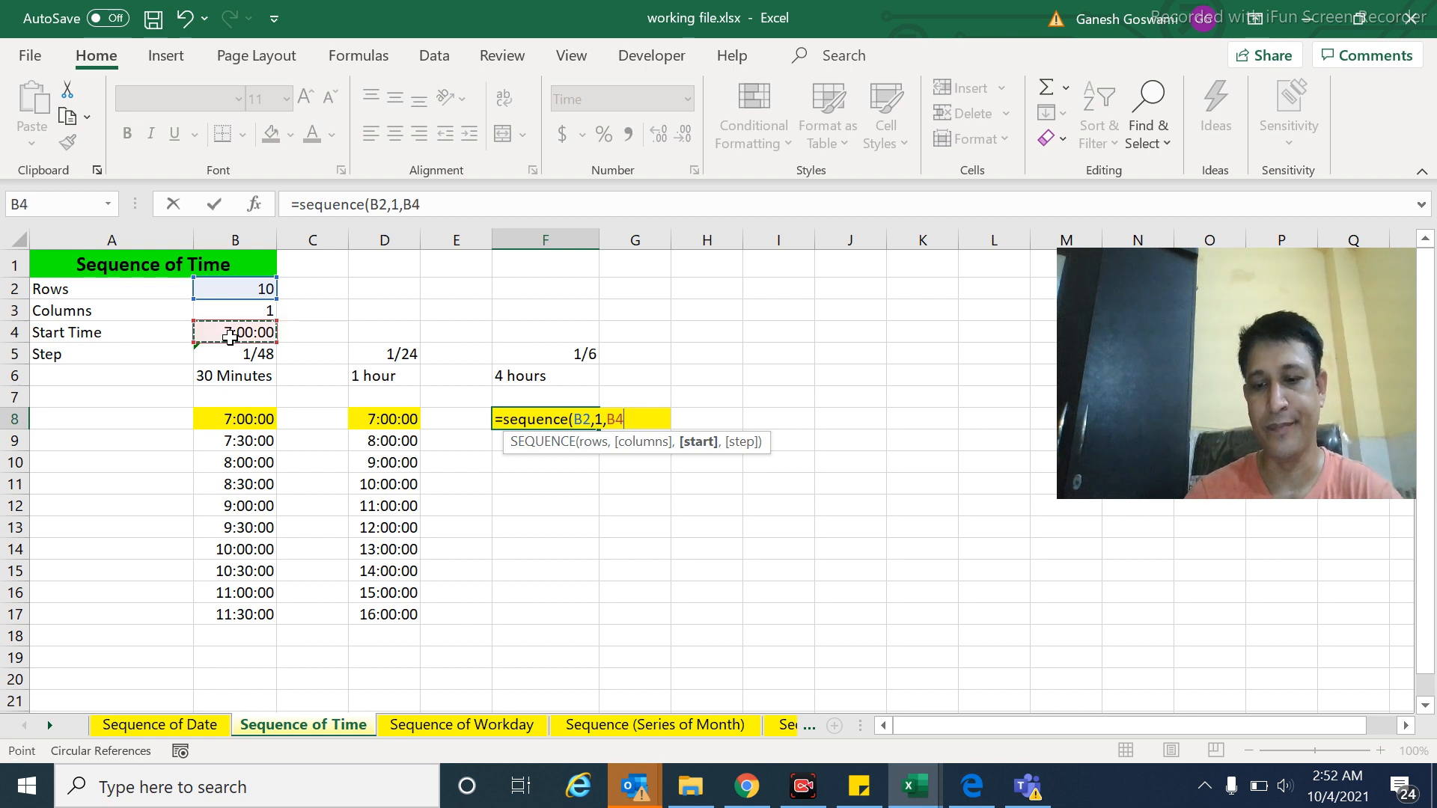
type(",1/6")
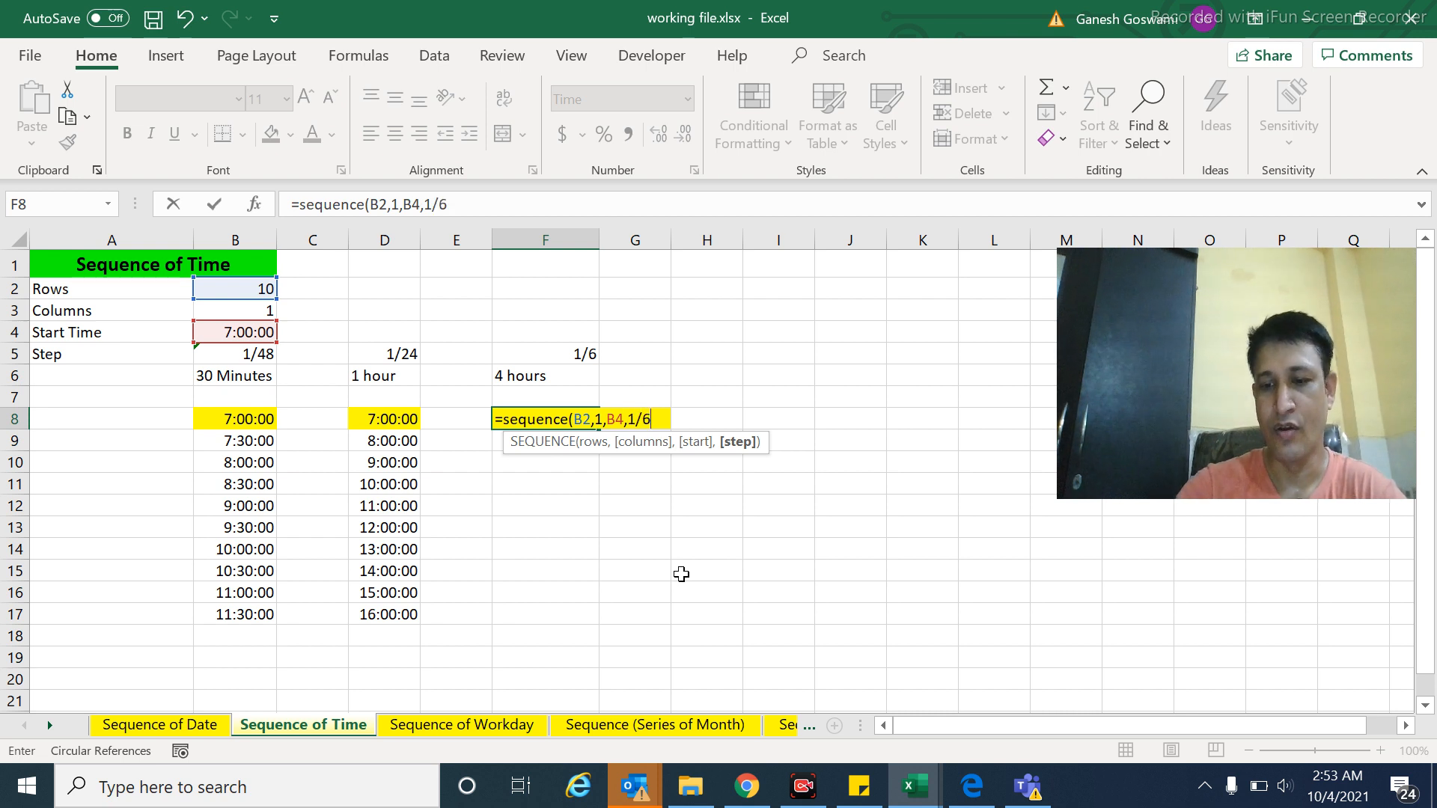
type(")")
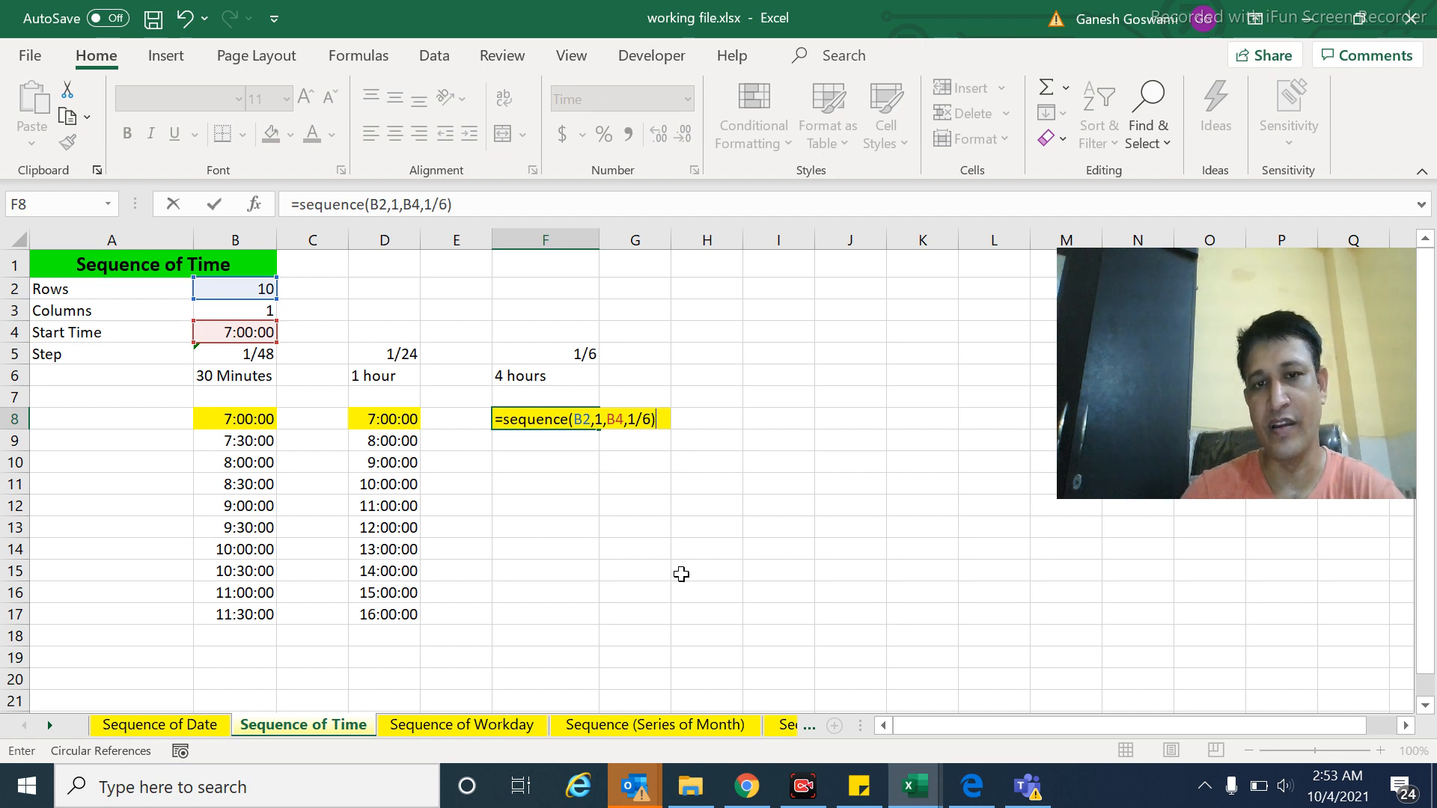
key("Return")
- Examine the generated 4-hour times in column F, starting from F8
key("Down")
key("Up")
key("Up")
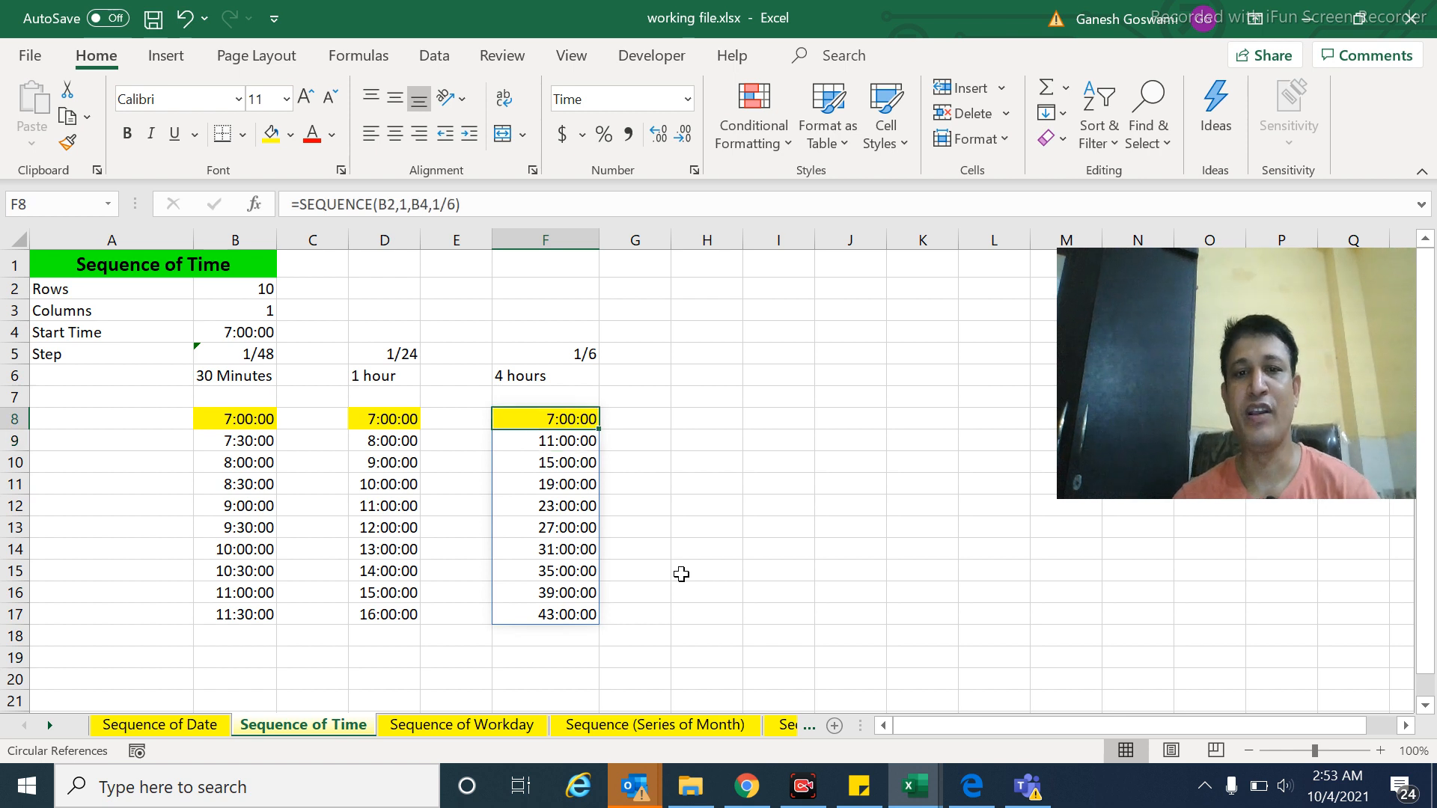
key("Up")
key("Down")
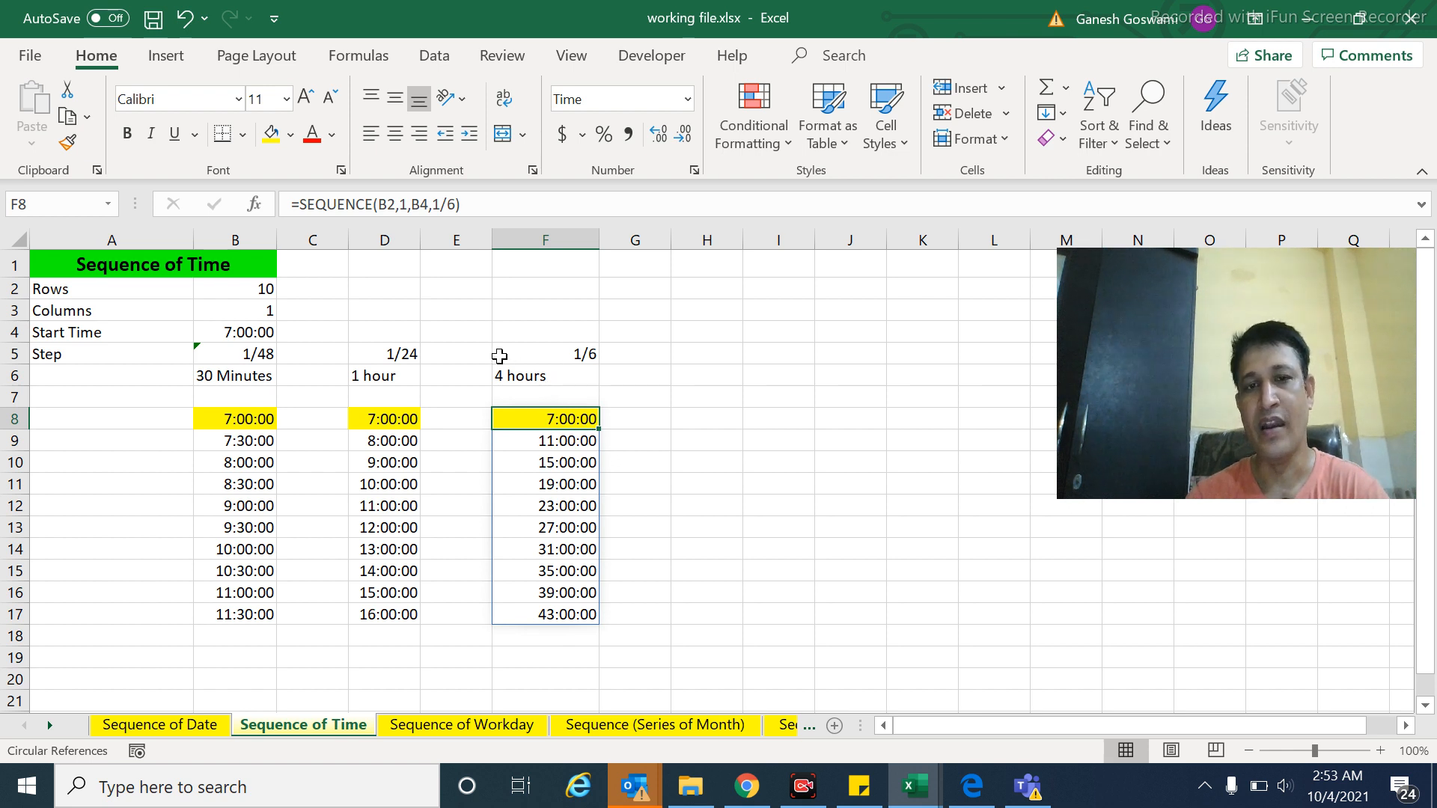
left_click(550, 445)
key("Down")
key("Down")
key("Down")
key("Down")
key("Down")
key("Up")
key("Up")
key("Up")
key("Up")
key("Up")
key("Down")
key("Down")
key("Down")
key("Down")
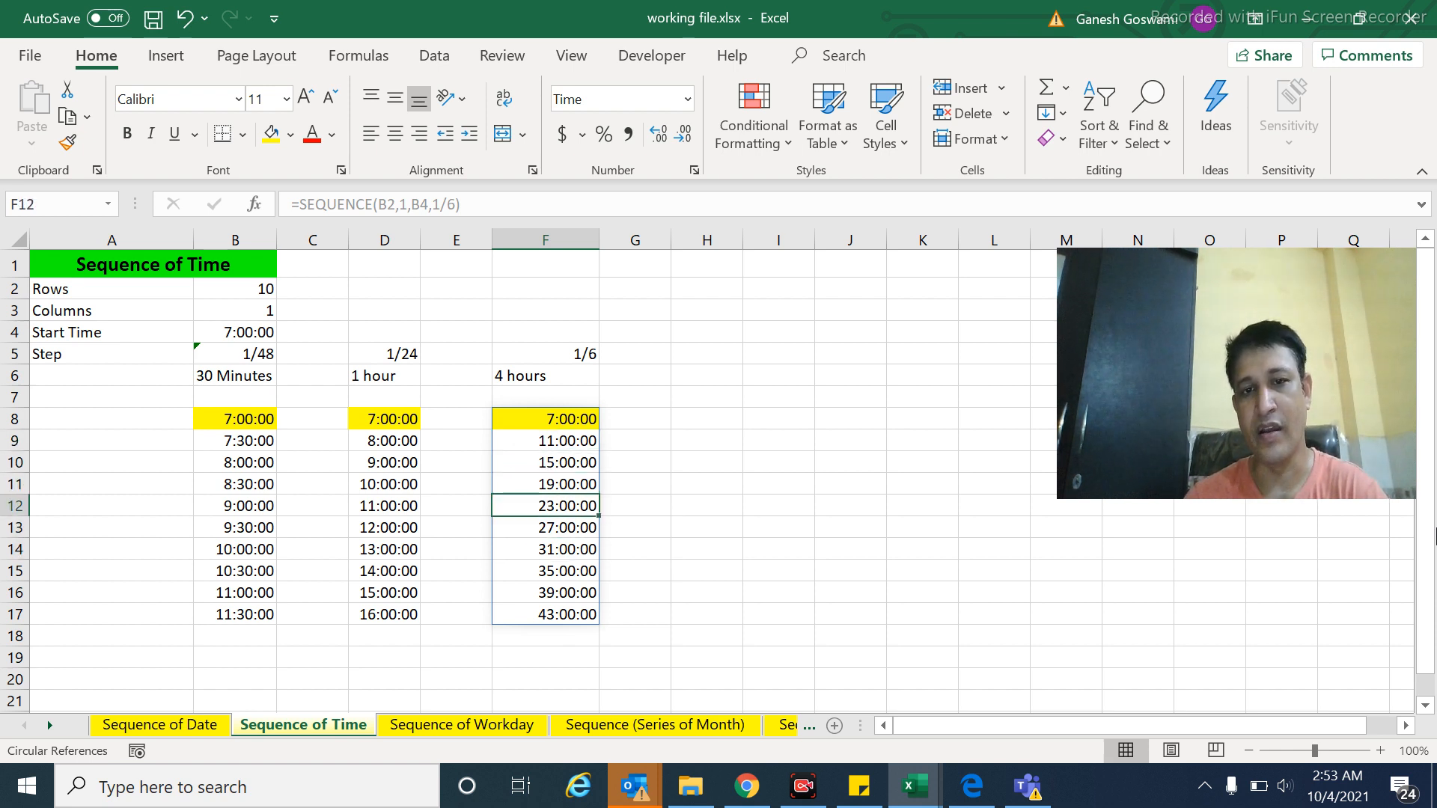
key("Down")
key("Up")
key("Up")
key("ctrl+Up")
key("ctrl+Up")
key("Down")
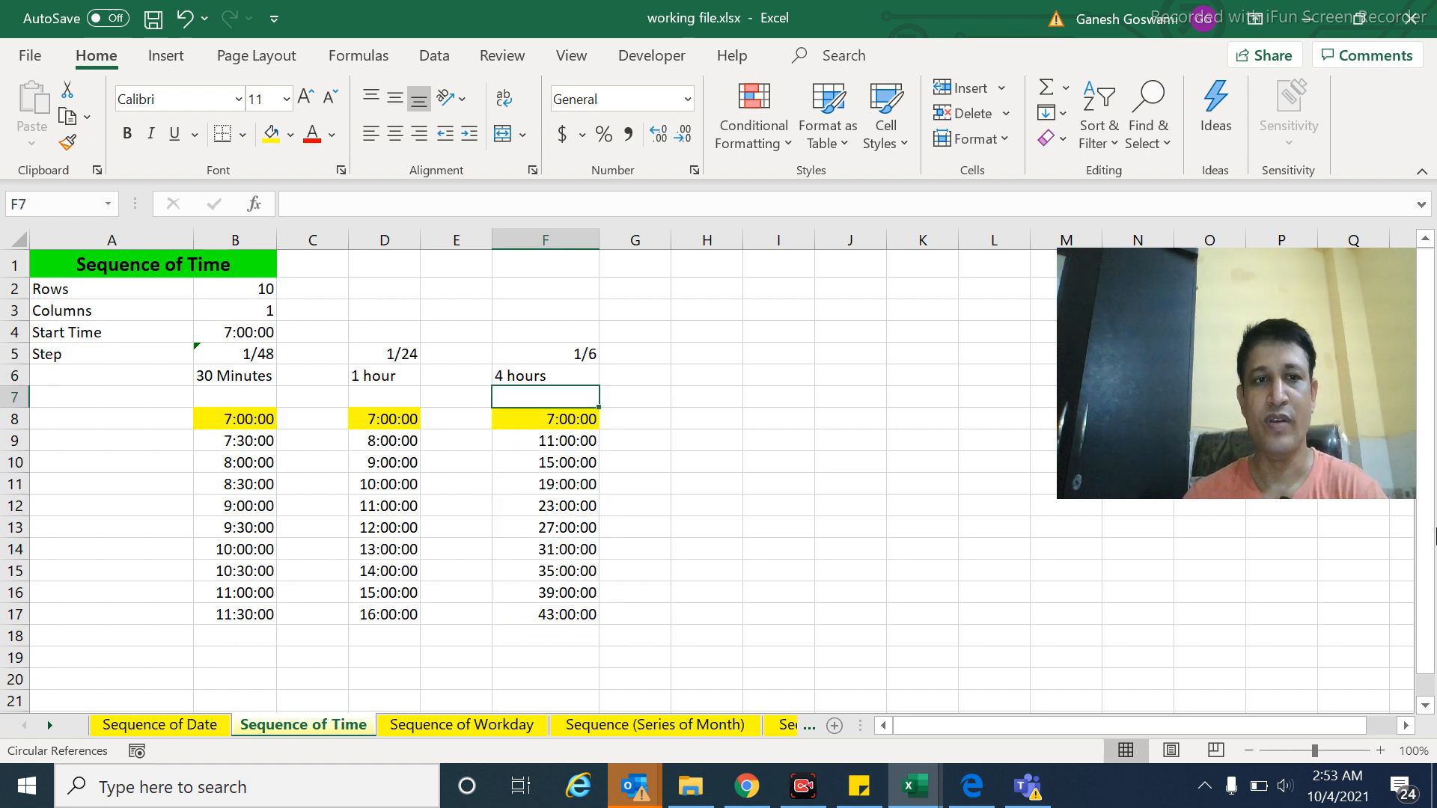
- Review the 30-minute time series in column B again, starting from its formula in B8
left_click(208, 417)
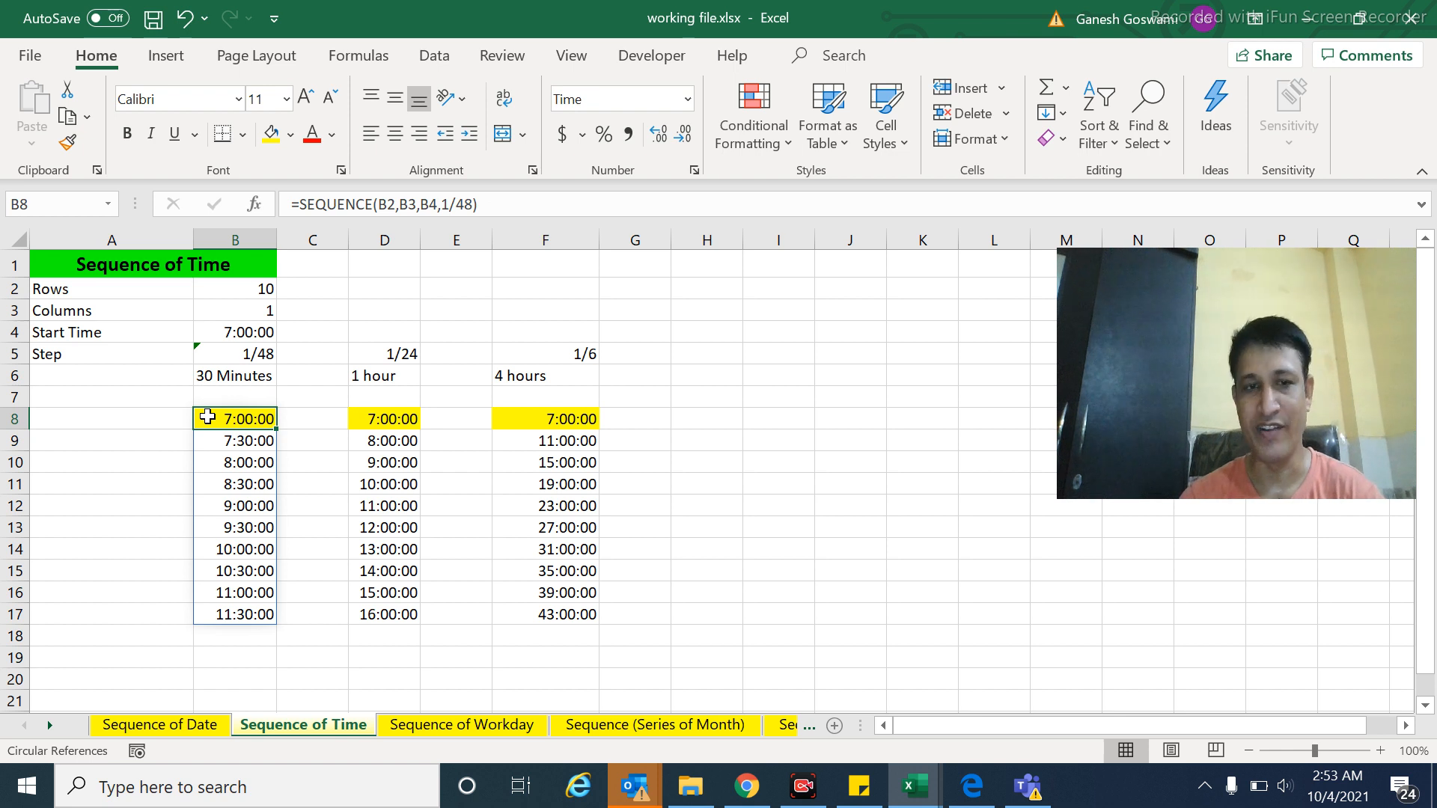
key("shift+Down")
key("shift+Down")
key("shift+Down")
key("shift+Down")
key("shift+Down")
key("shift+Down")
key("shift+Down")
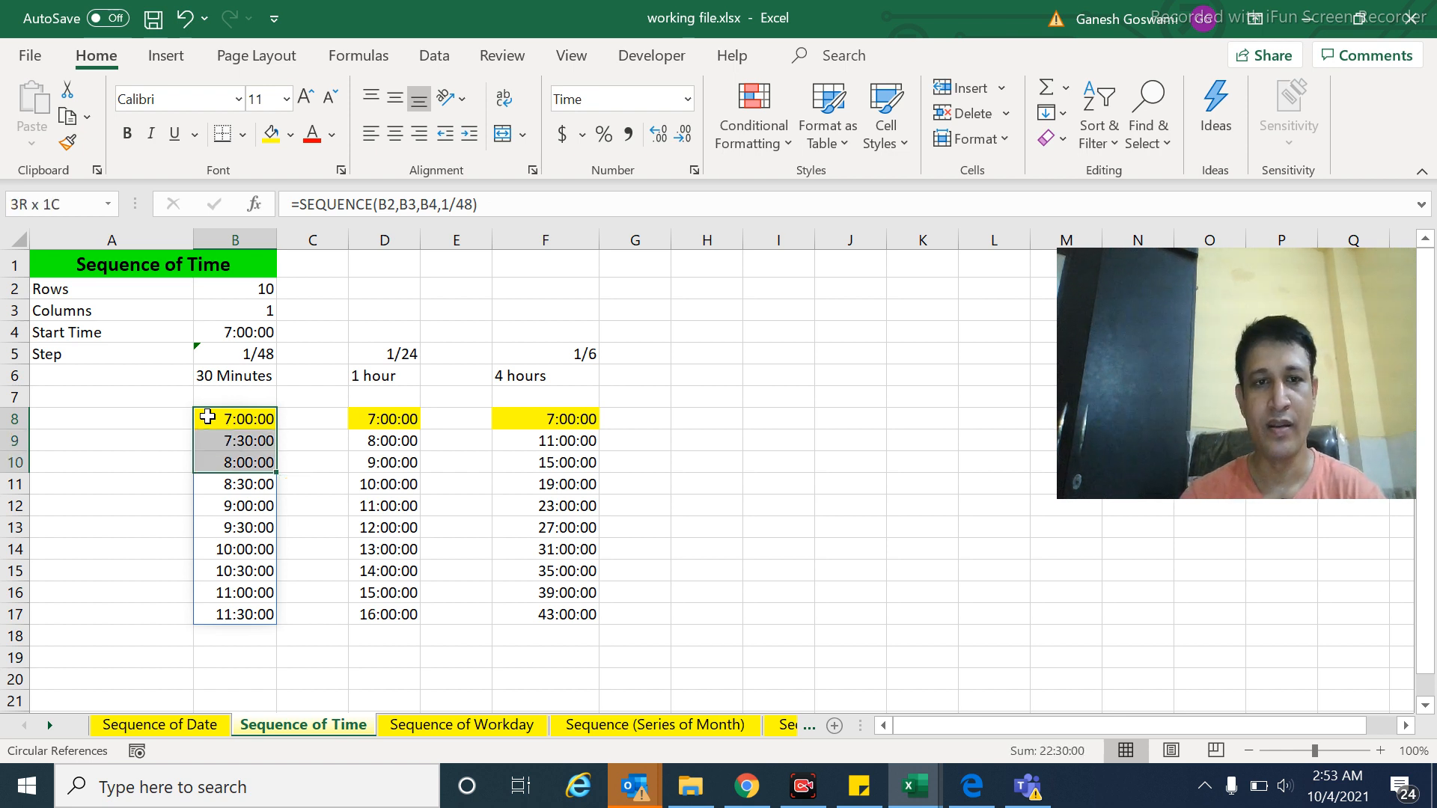
key("shift+Down")
key("shift+Down")
key("Up")
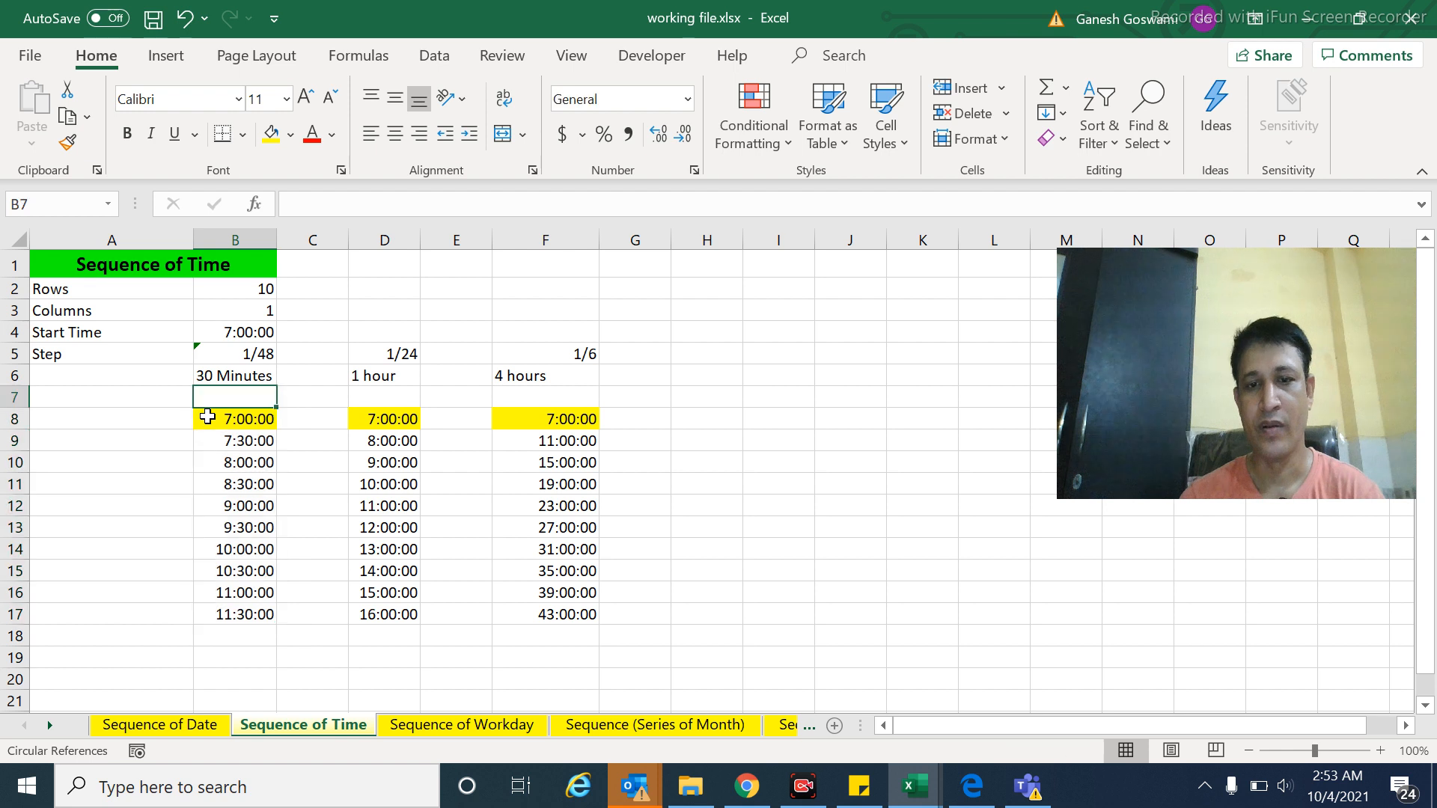
key("Down")
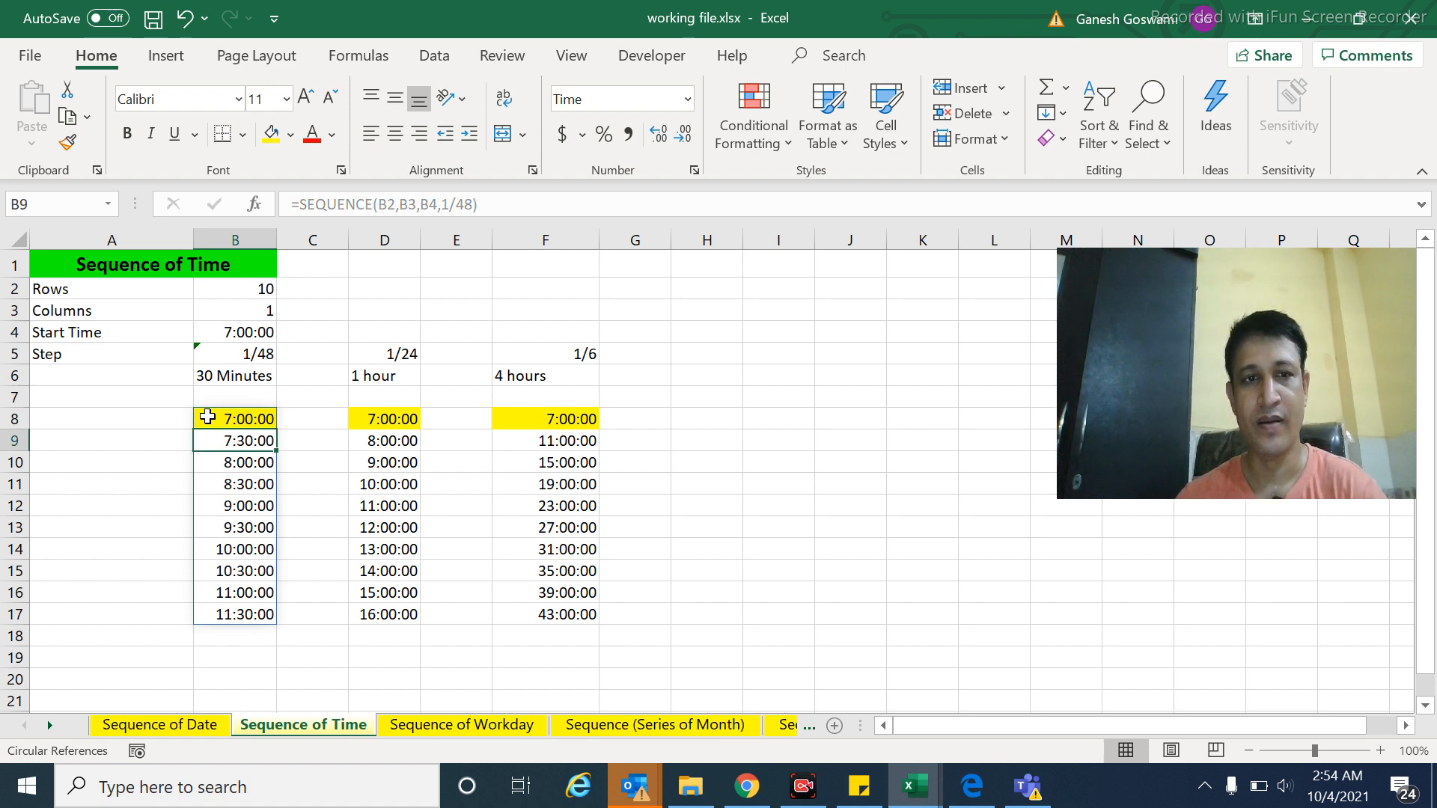
key("Right")
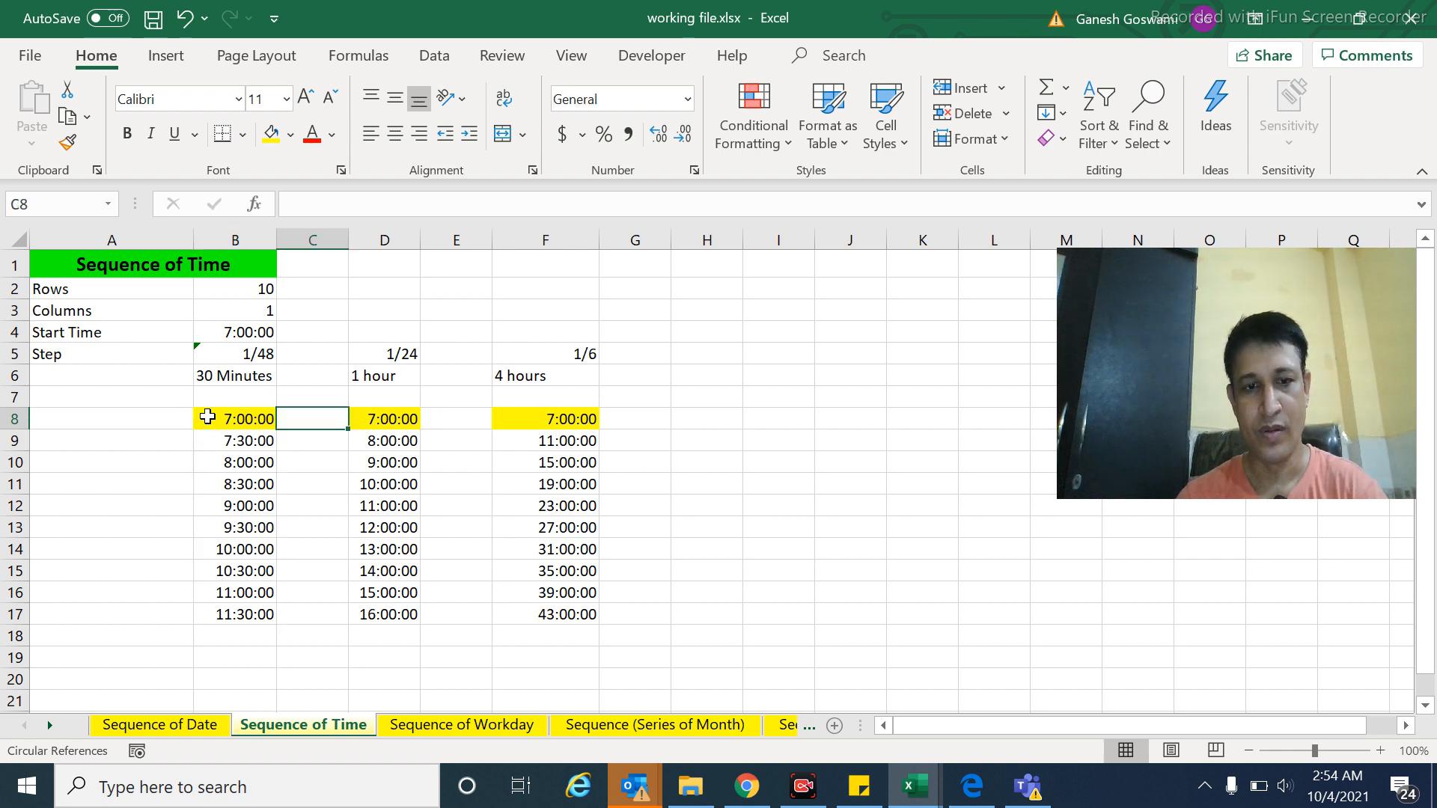
- Clear the existing workday series in B6:B15 on the Sequence of Workday sheet
key("ctrl+Page_Down")
key("Down")
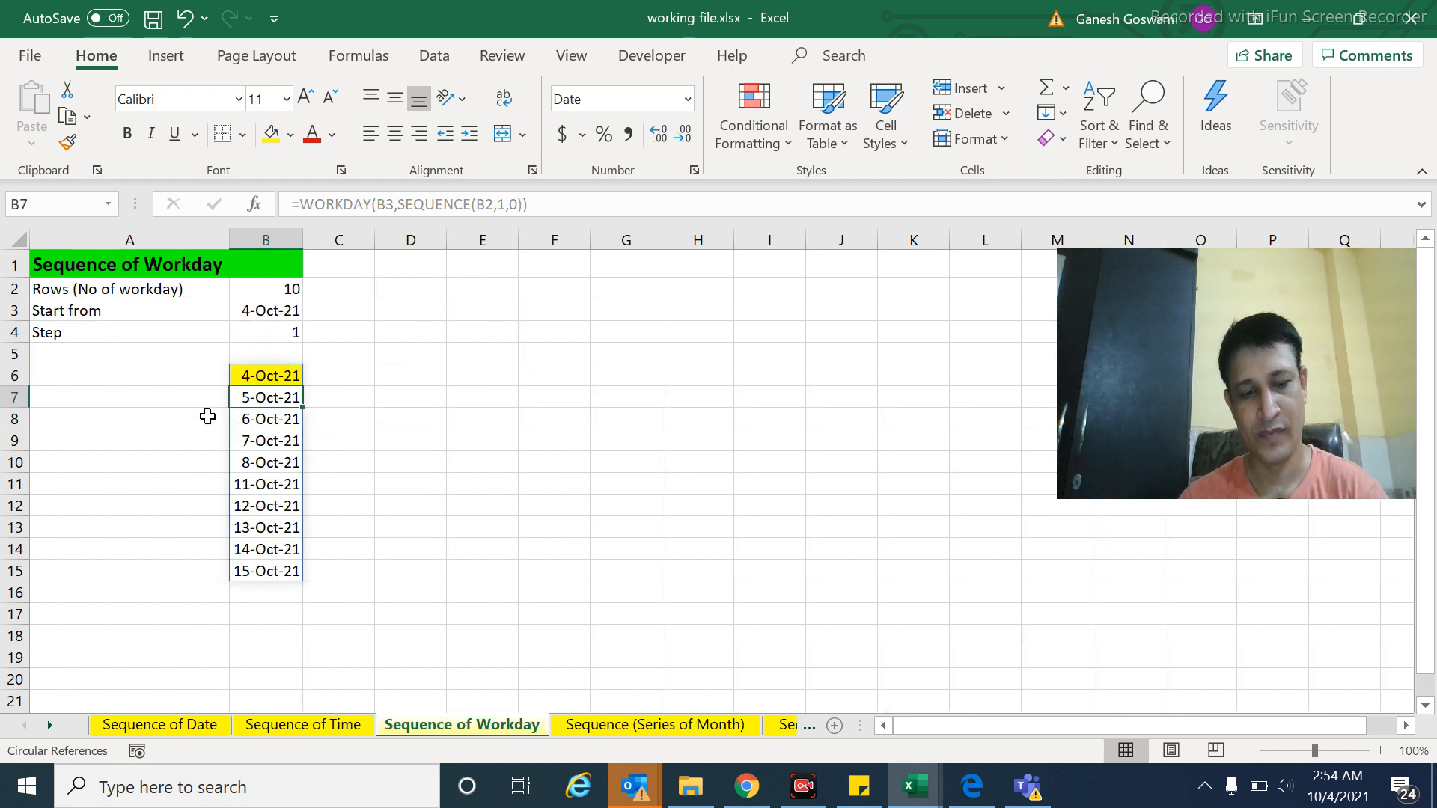
key("Up")
key("ctrl+shift+Down")
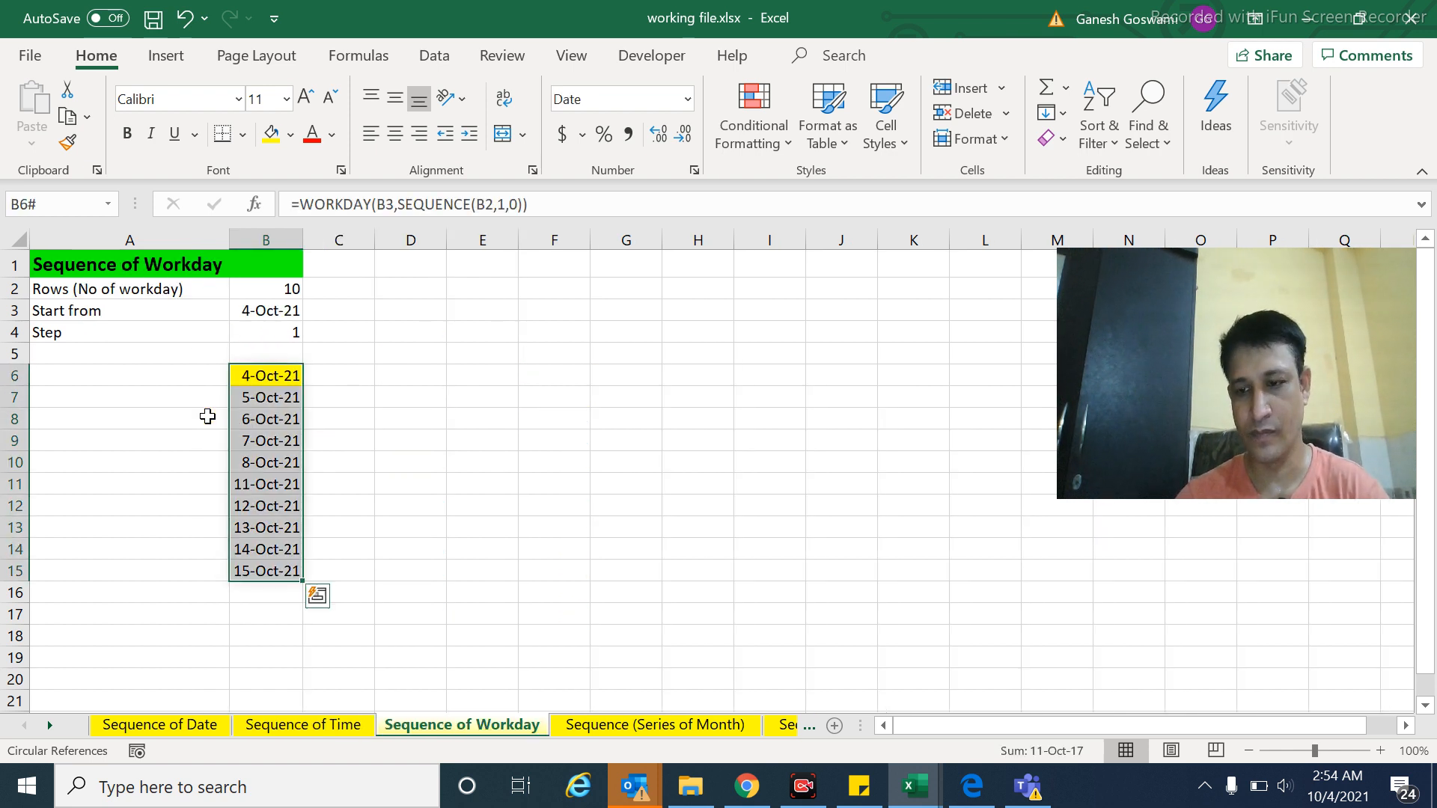
key("Delete")
key("Up")
key("Down")
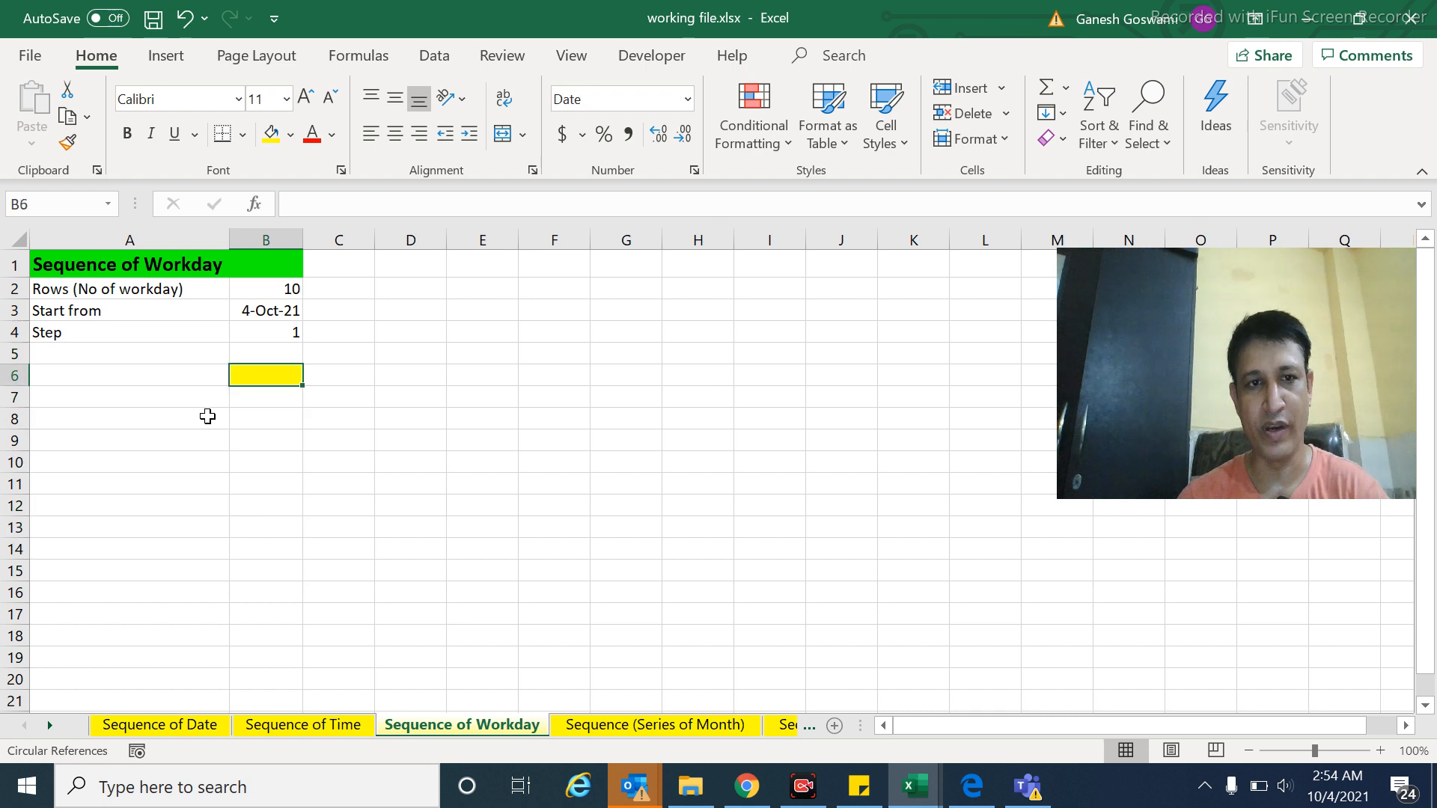
- Enter =WORKDAY(B3,SEQUENCE(B2,1,0)) in B6 to generate the series of workdays from the start date
type("=")
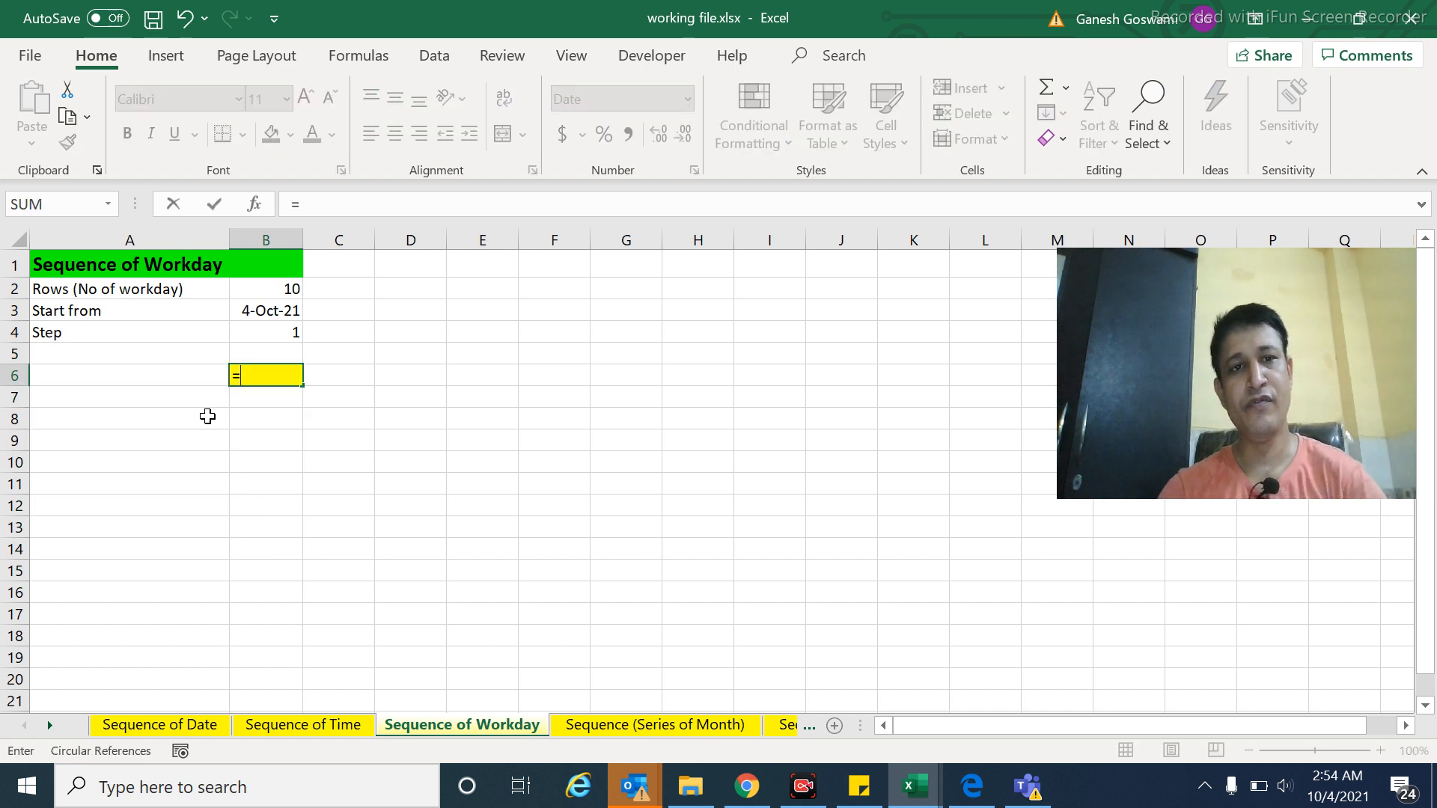
type("workday")
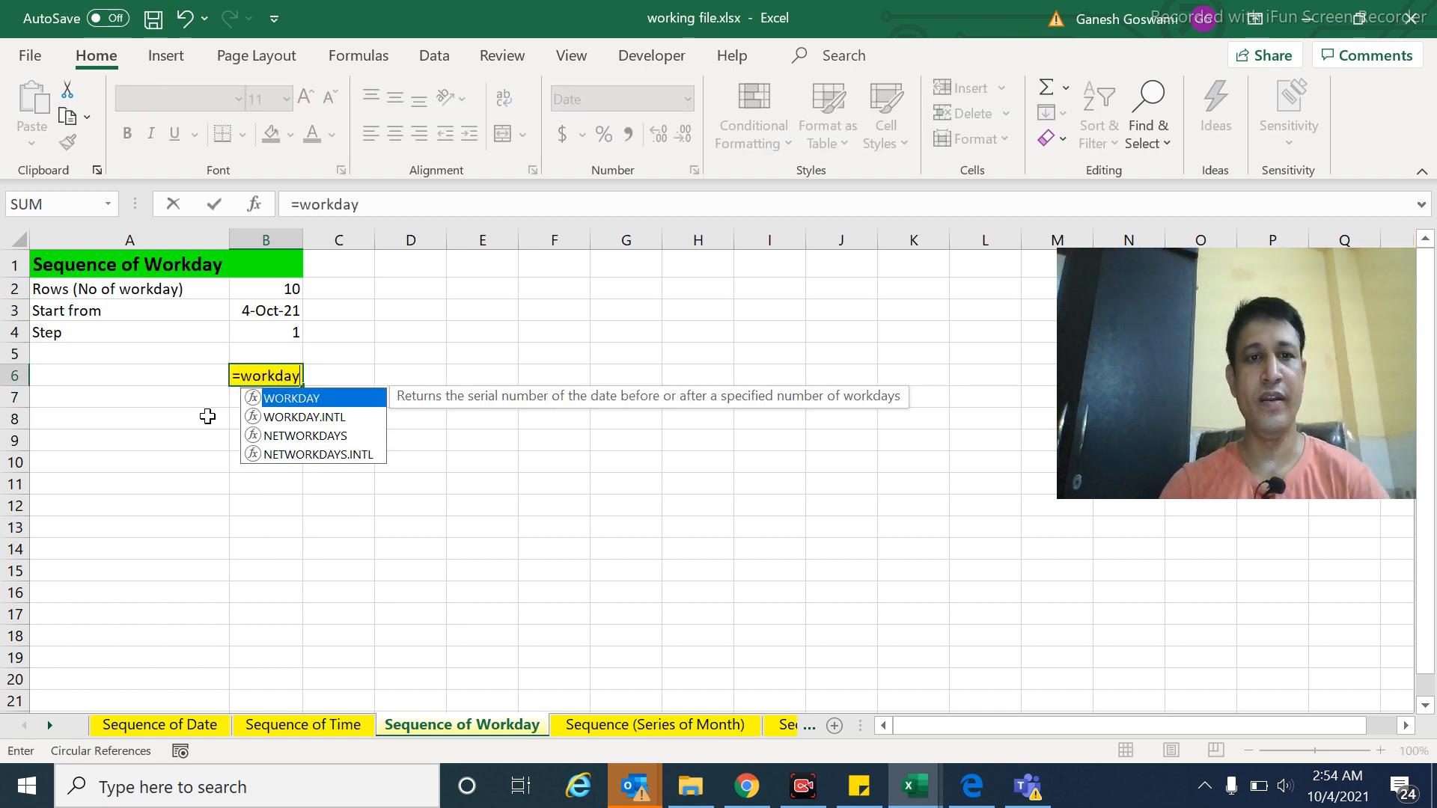
type("(")
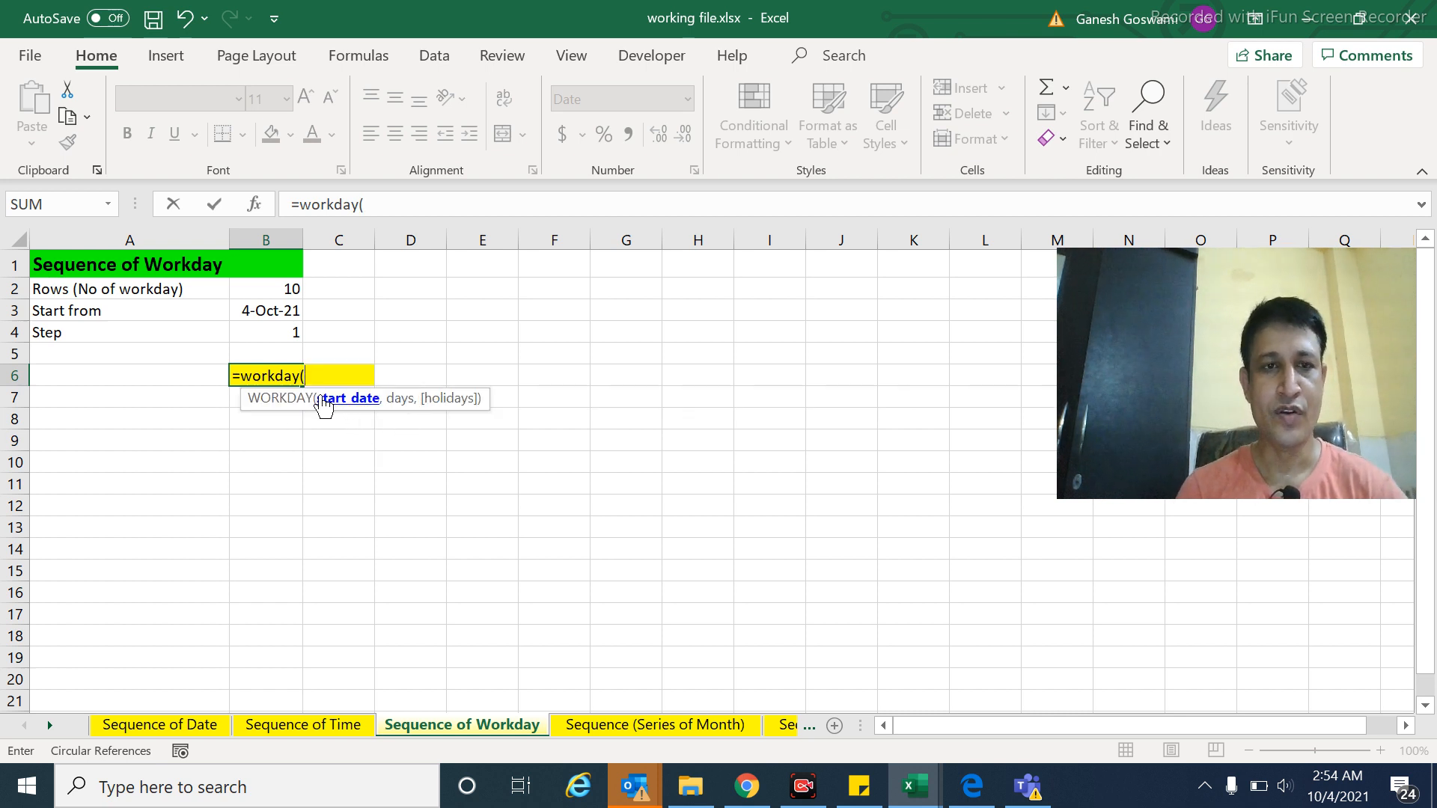
left_click(262, 316)
type(",sequ")
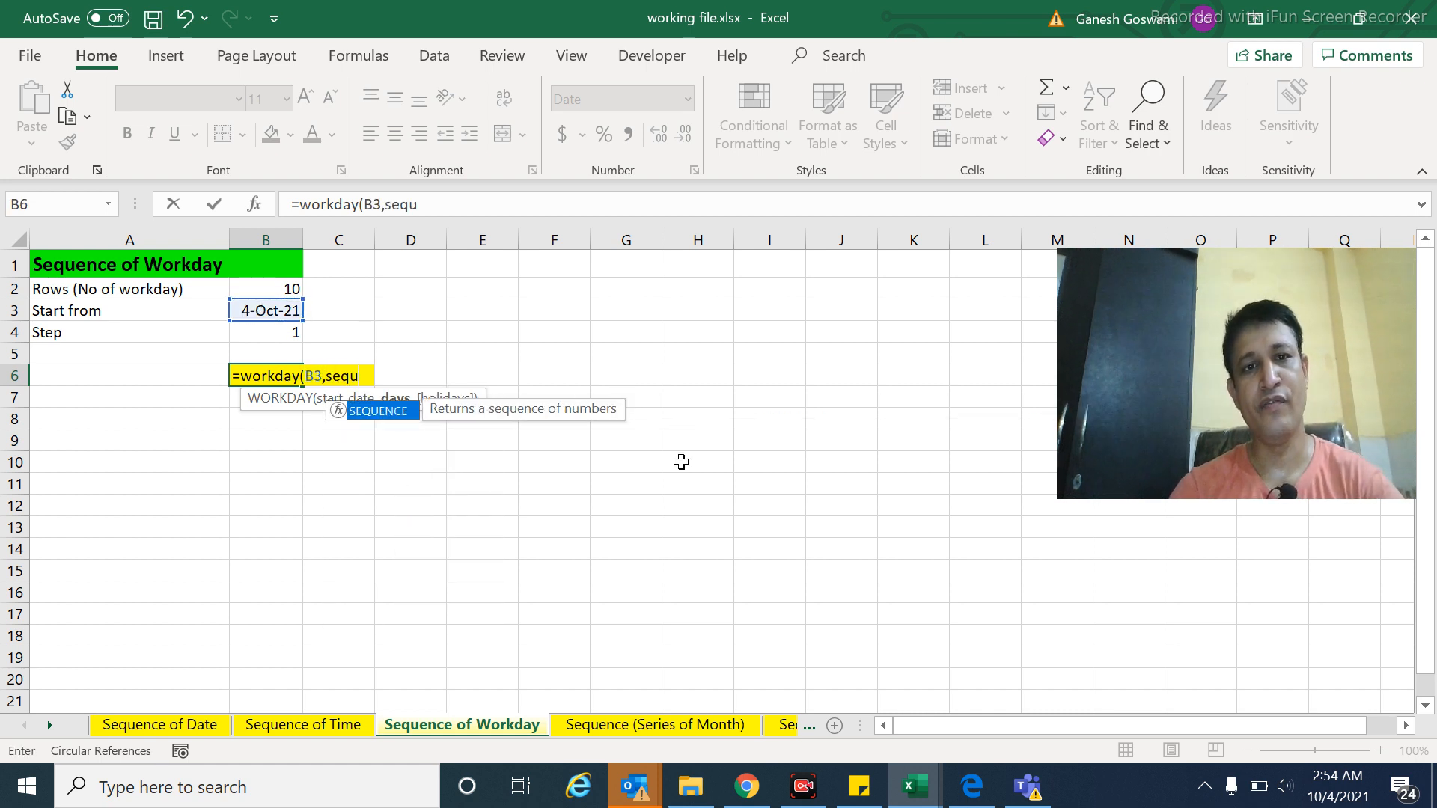
type("ence(")
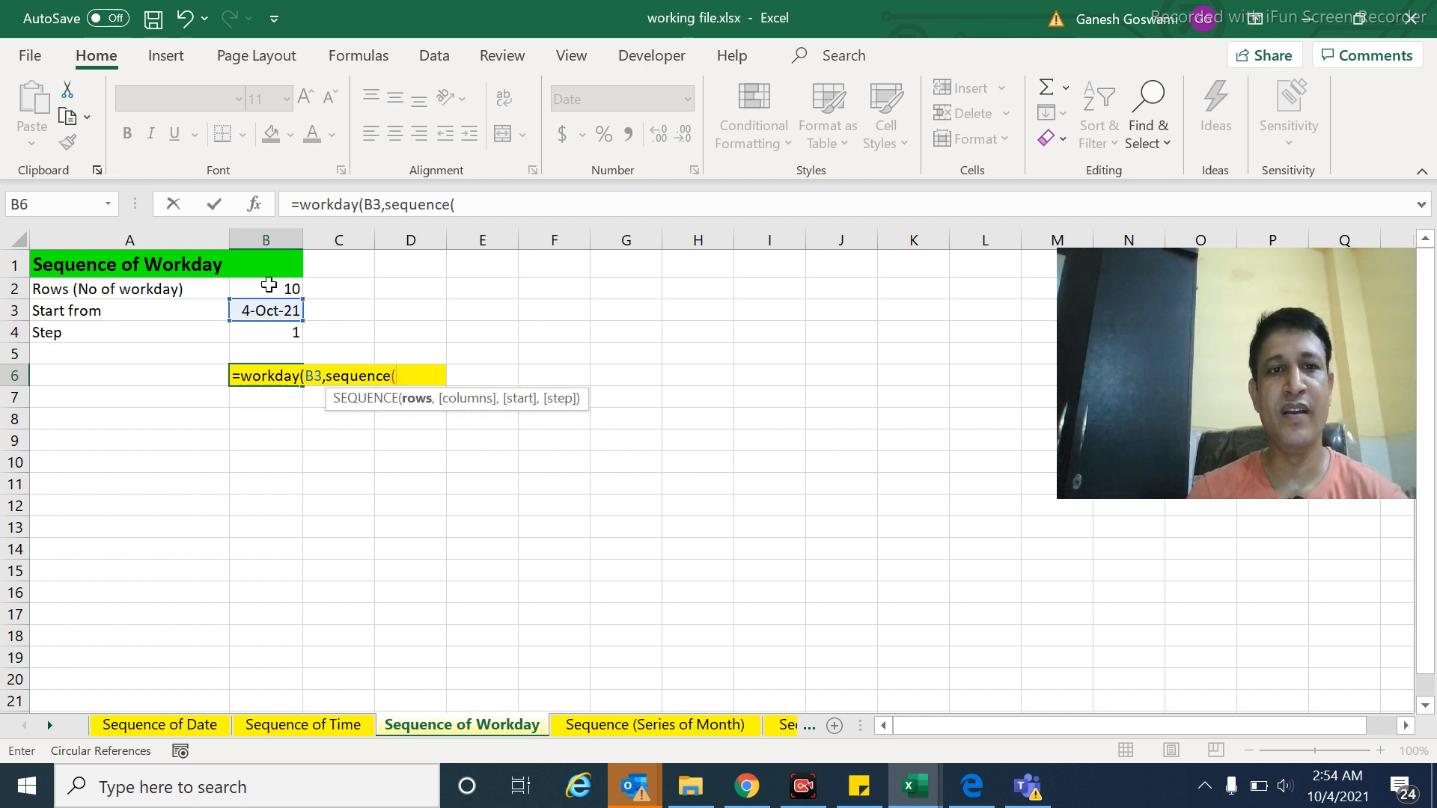
left_click(269, 285)
type(",")
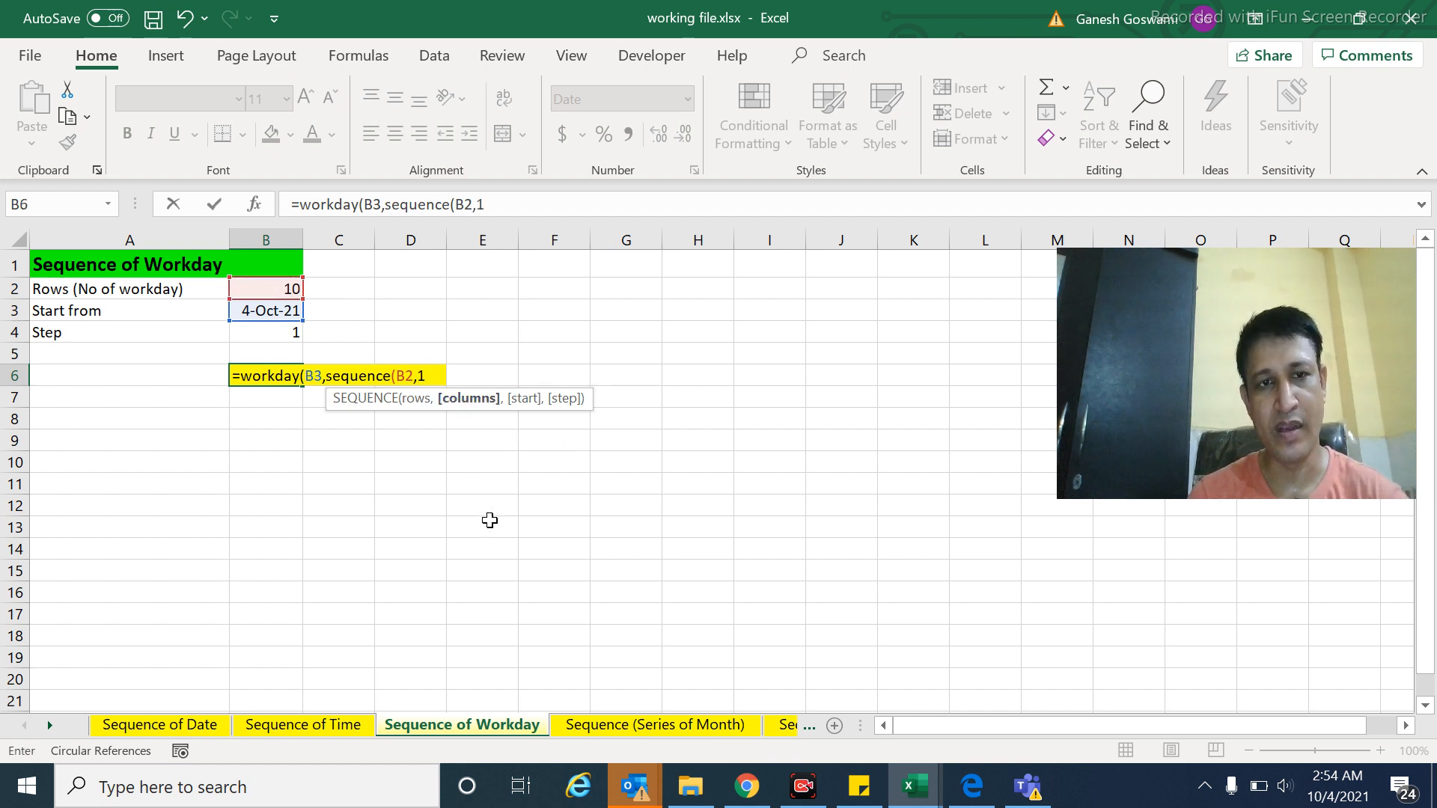
type("1,0")
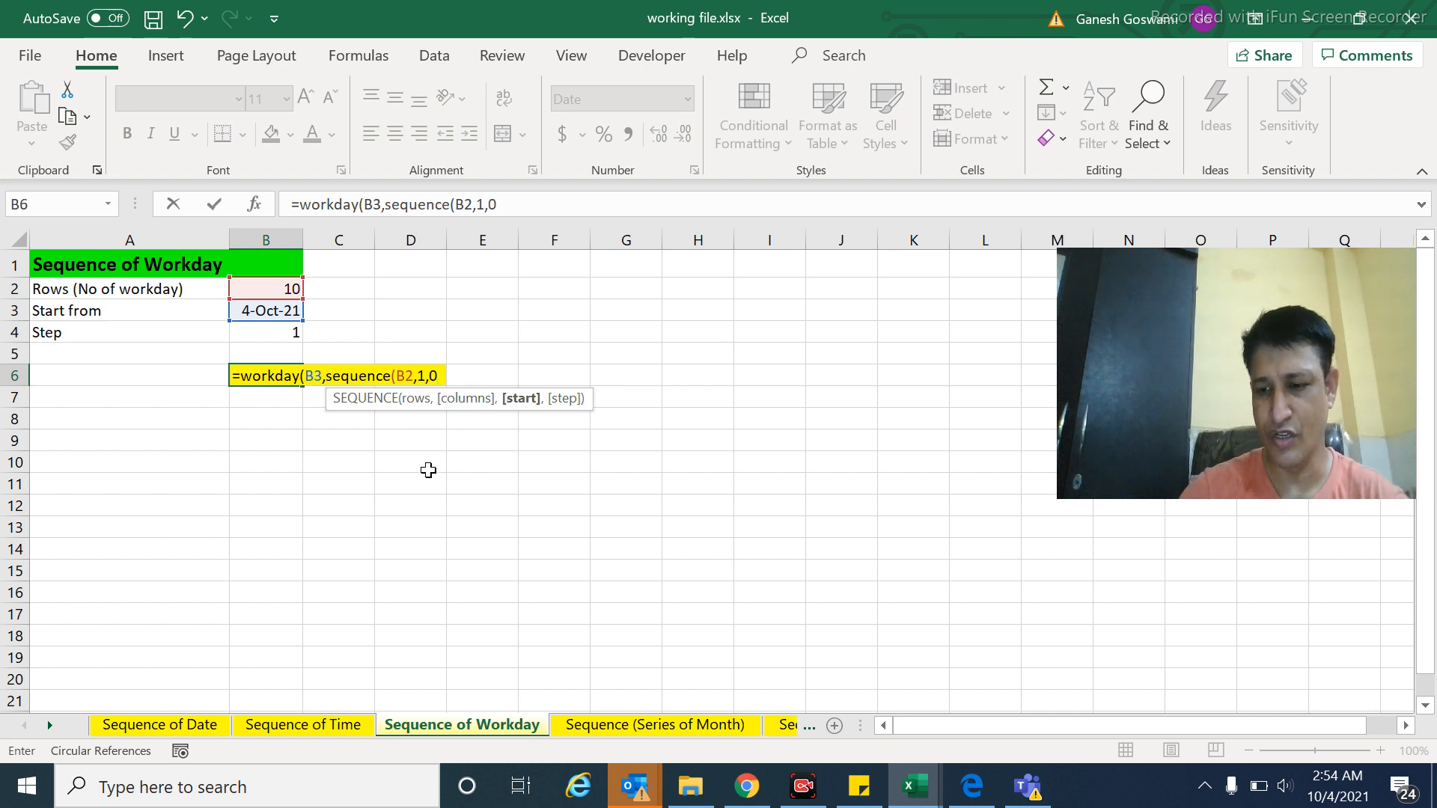
type(")")
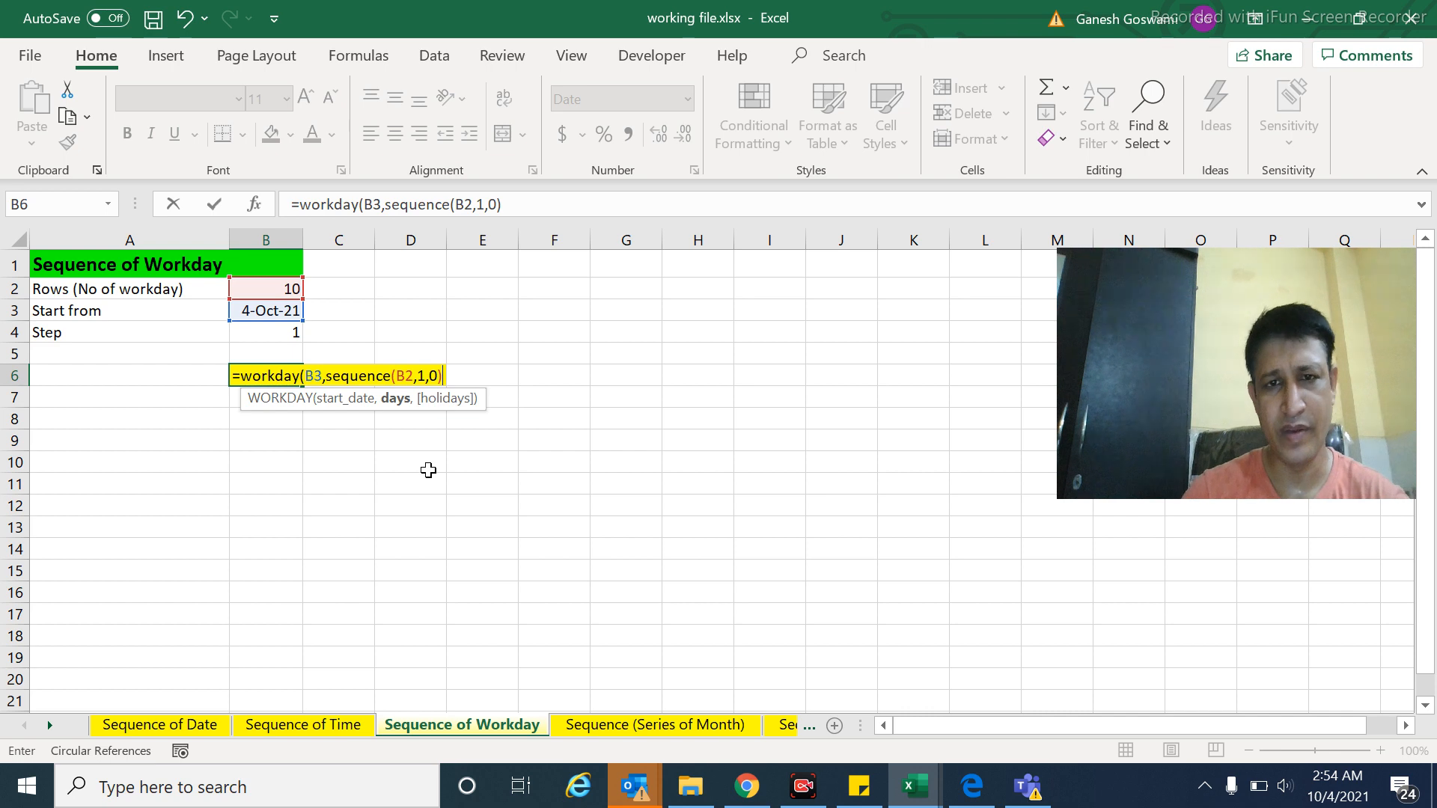
key("Return")
key("Return")
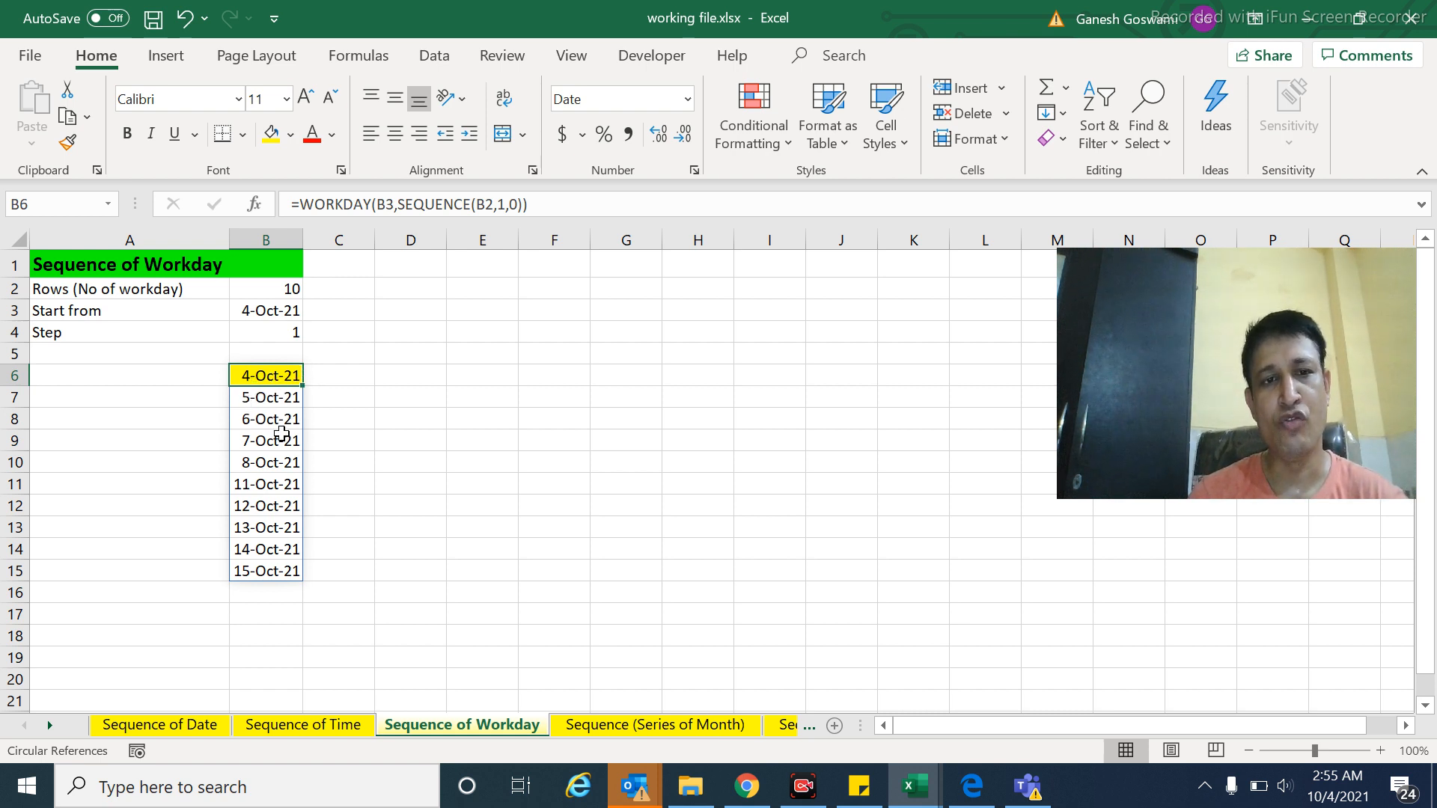
- Compare the first generated workdays in column B with the start date in B3
left_click(254, 444)
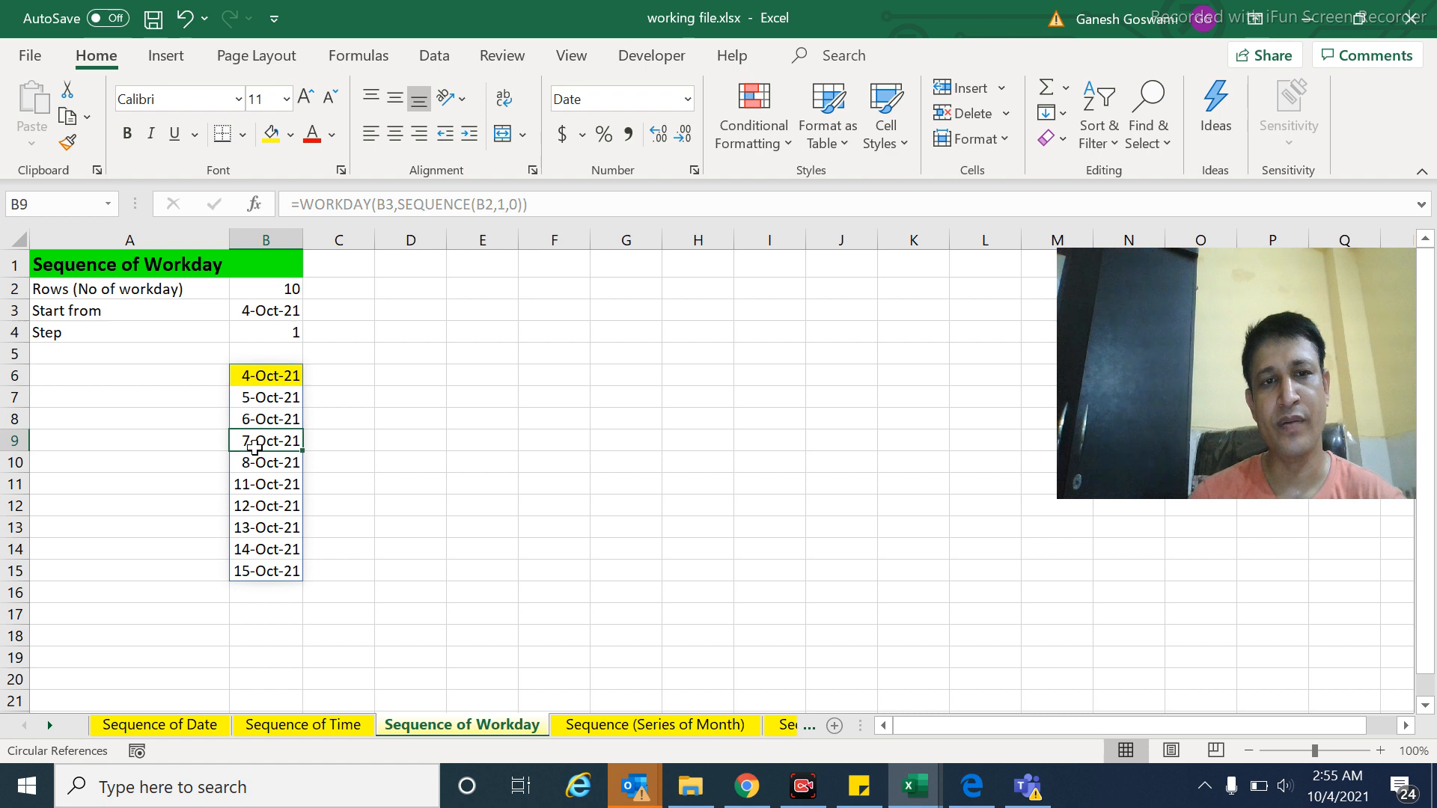
left_click(255, 453)
left_click(255, 446)
key("Up")
key("Up")
key("Up")
key("Up")
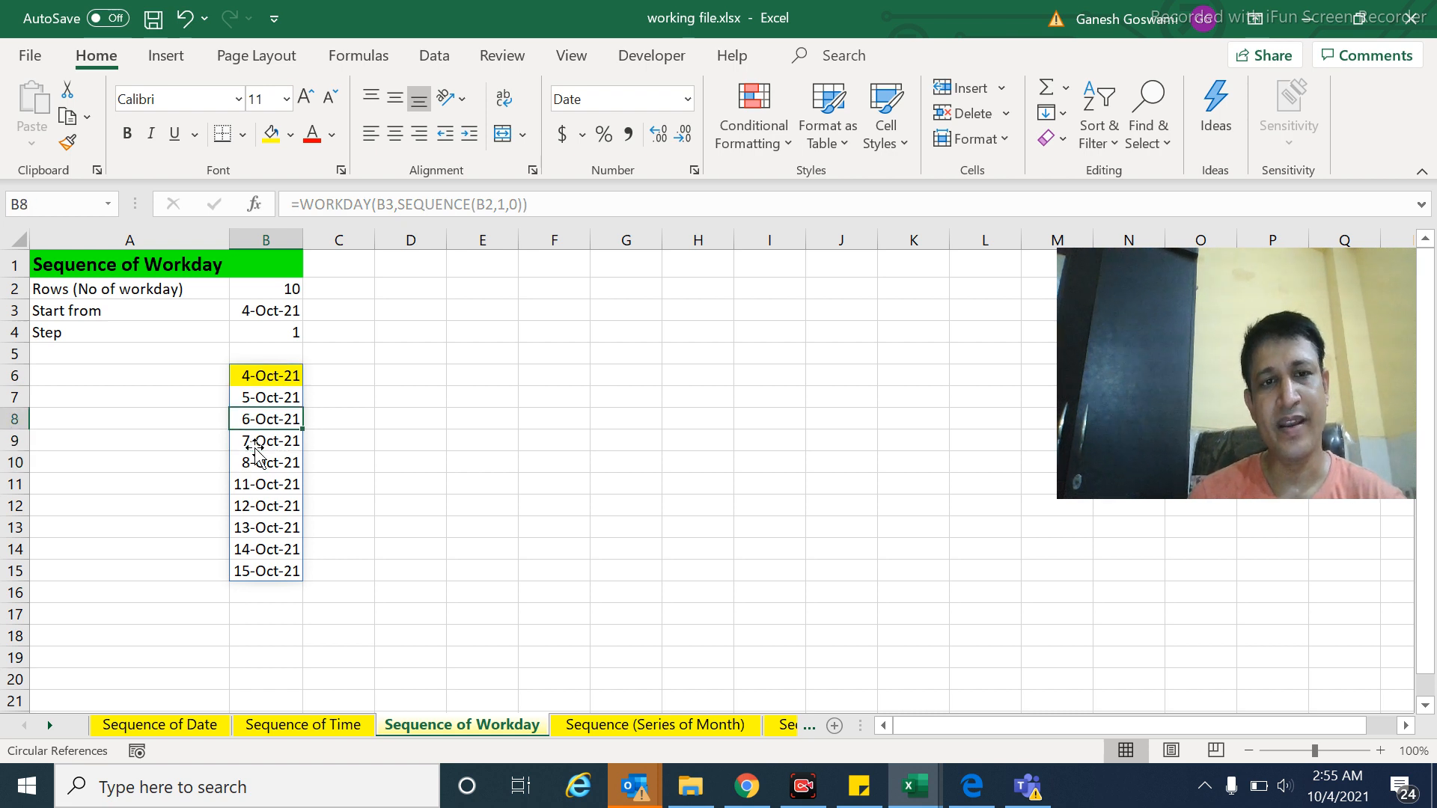
key("Up")
key("Up")
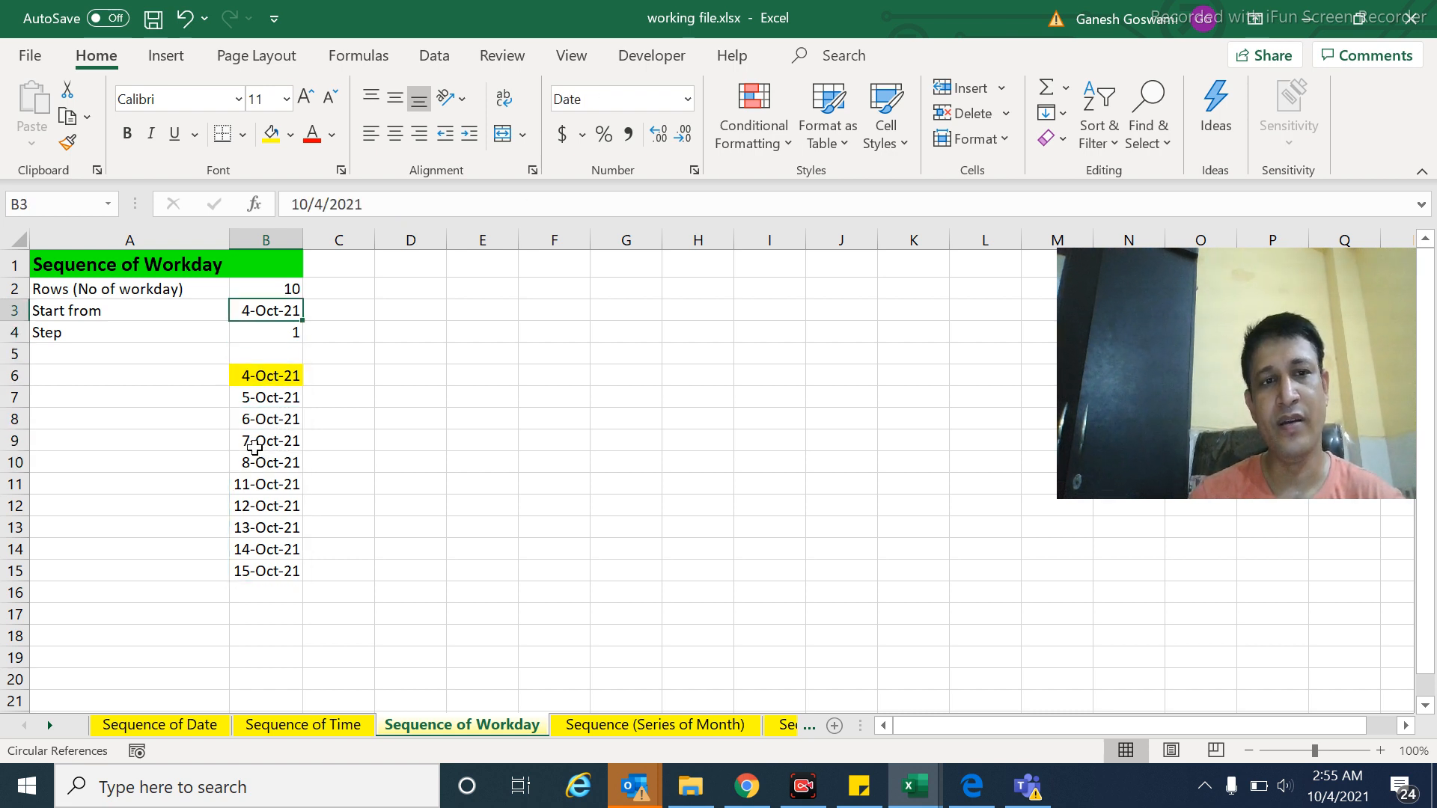
key("Down")
key("Down")
key("Down")
key("Down")
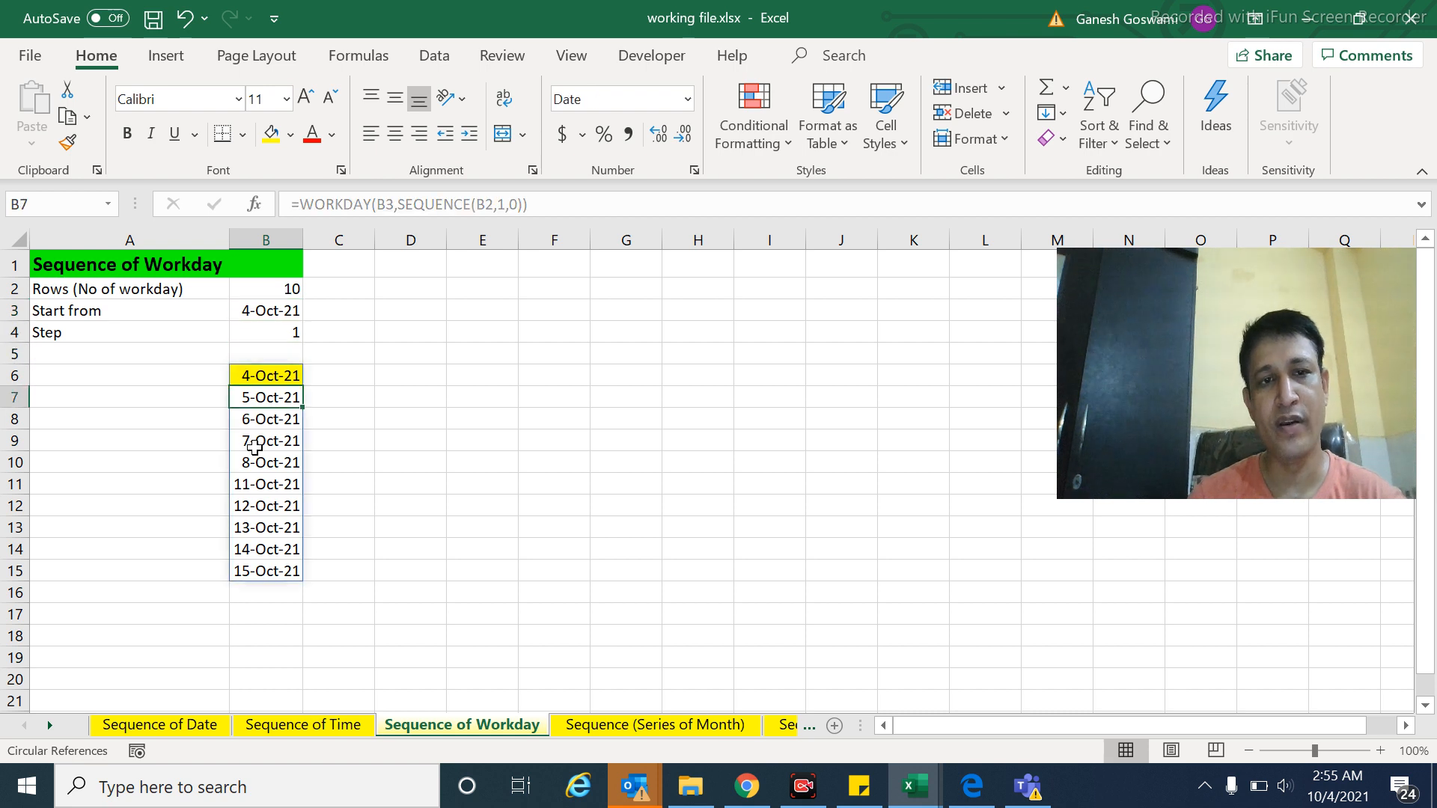
key("Up")
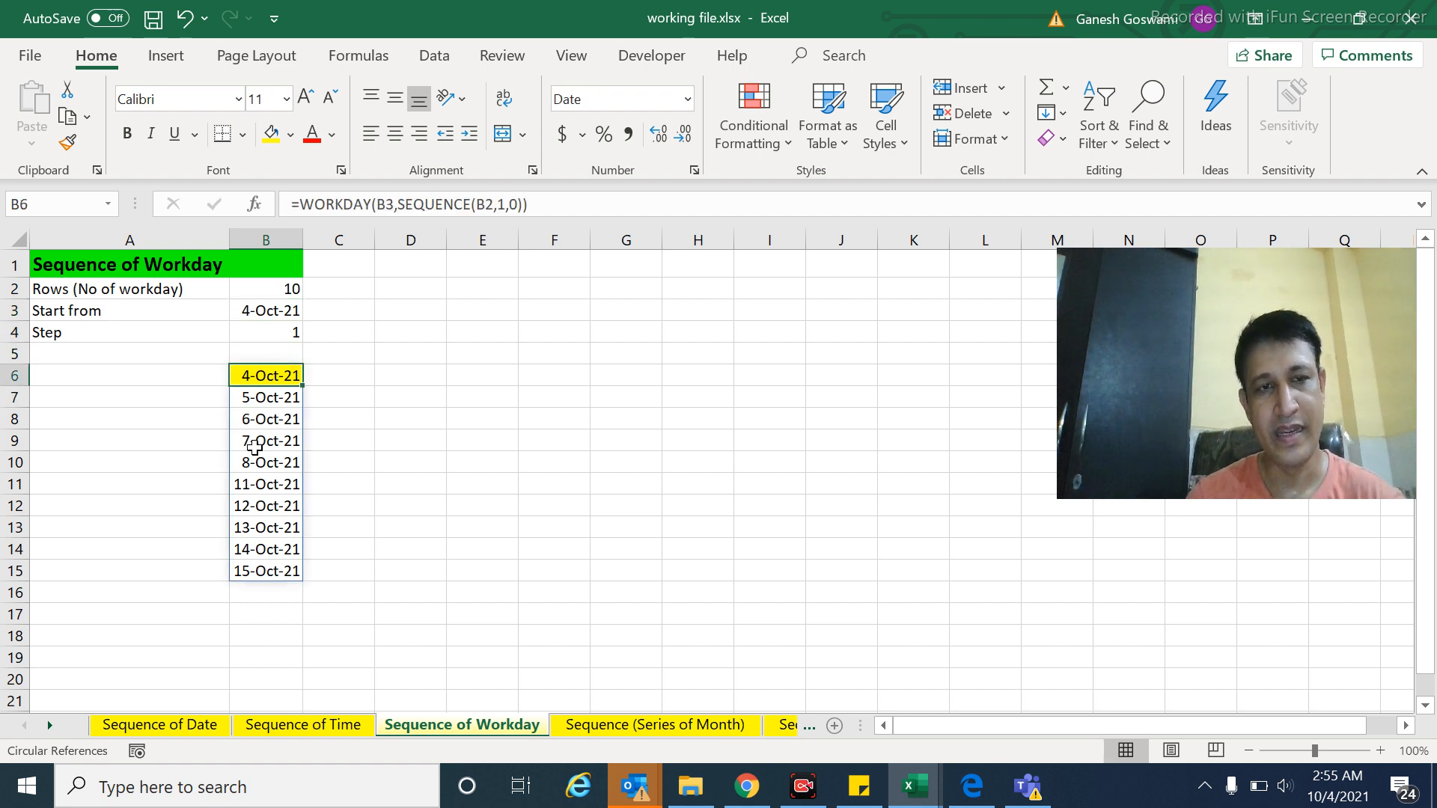
- Examine the whole workday series in B6:B15, including how it skips the weekend, and its formula in B6
key("shift+Down")
key("shift+Down")
key("shift+Down")
key("shift+Down")
key("shift+Down")
key("shift+Down")
key("shift+Down")
key("shift+Down")
key("shift+Down")
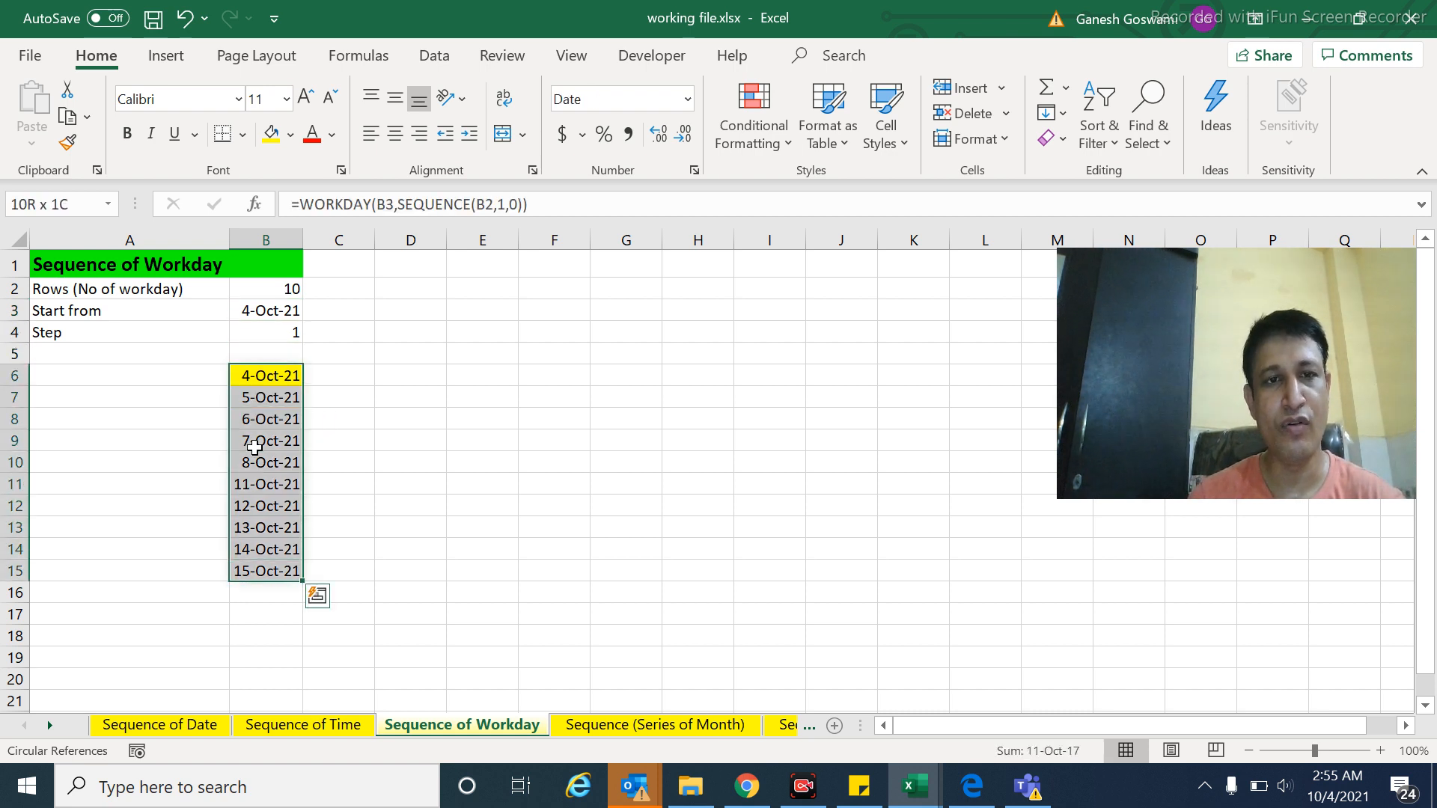
key("Up")
key("Up")
key("Down")
key("Down")
key("Up")
key("Up")
key("Down")
key("Down")
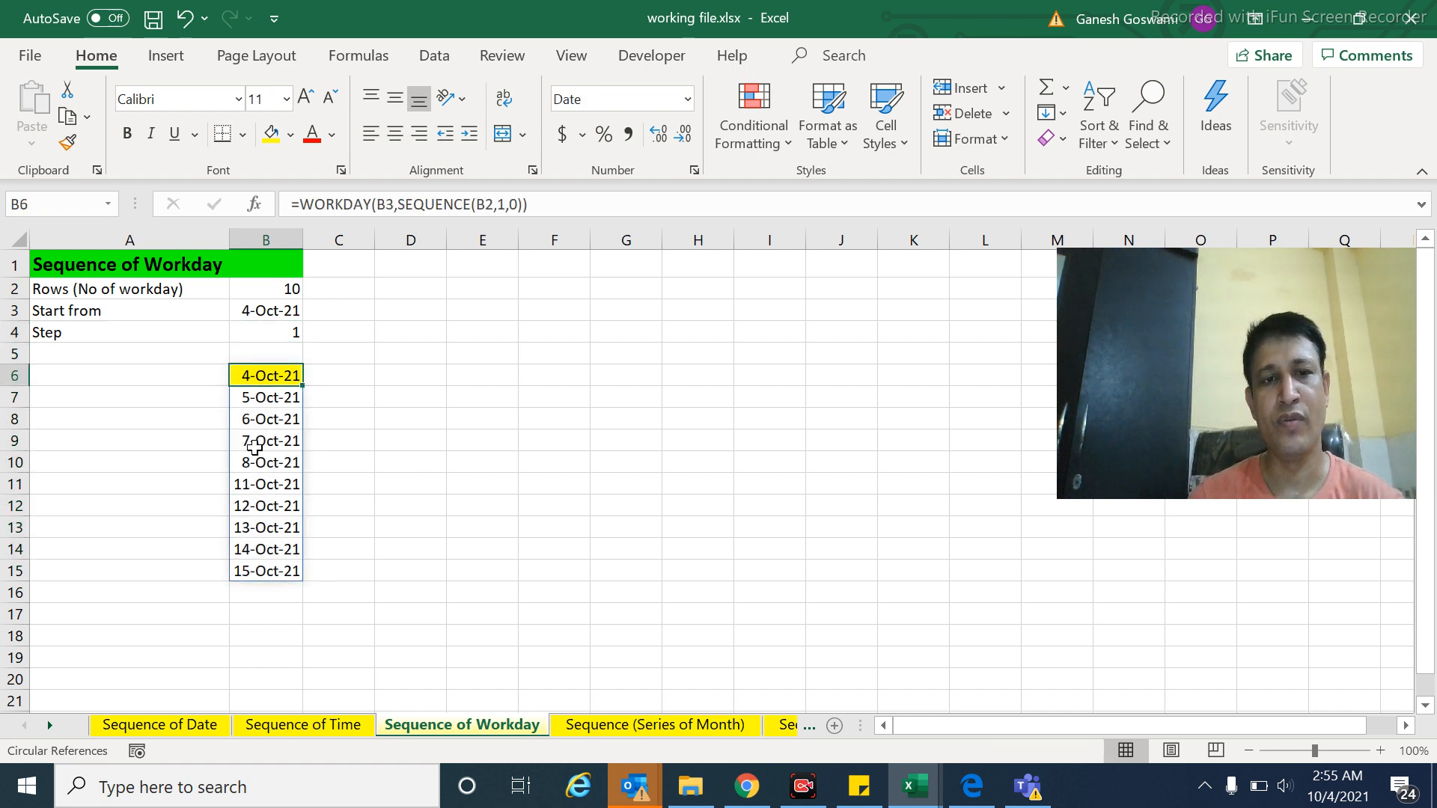
key("Down")
key("Down")
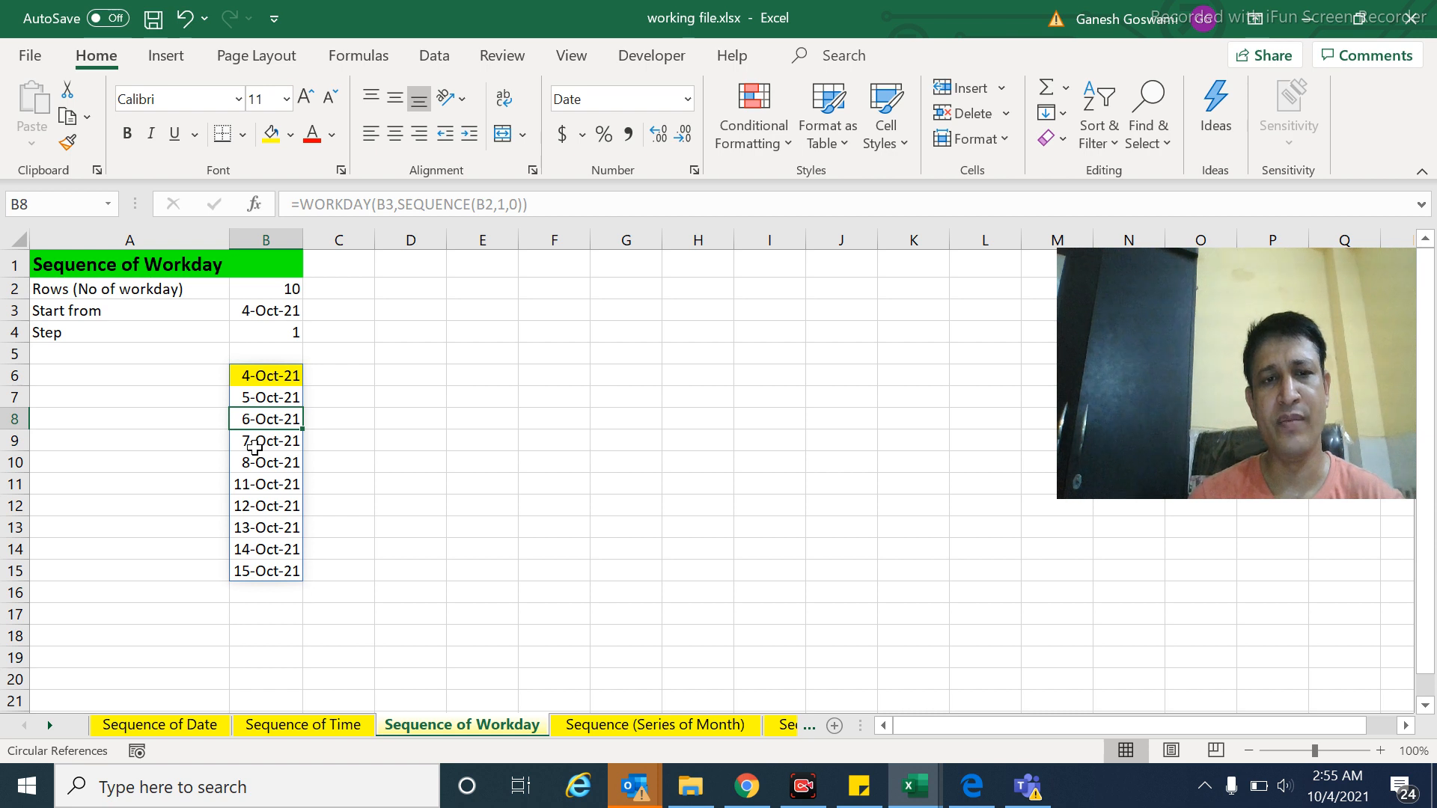
key("Up")
key("Up")
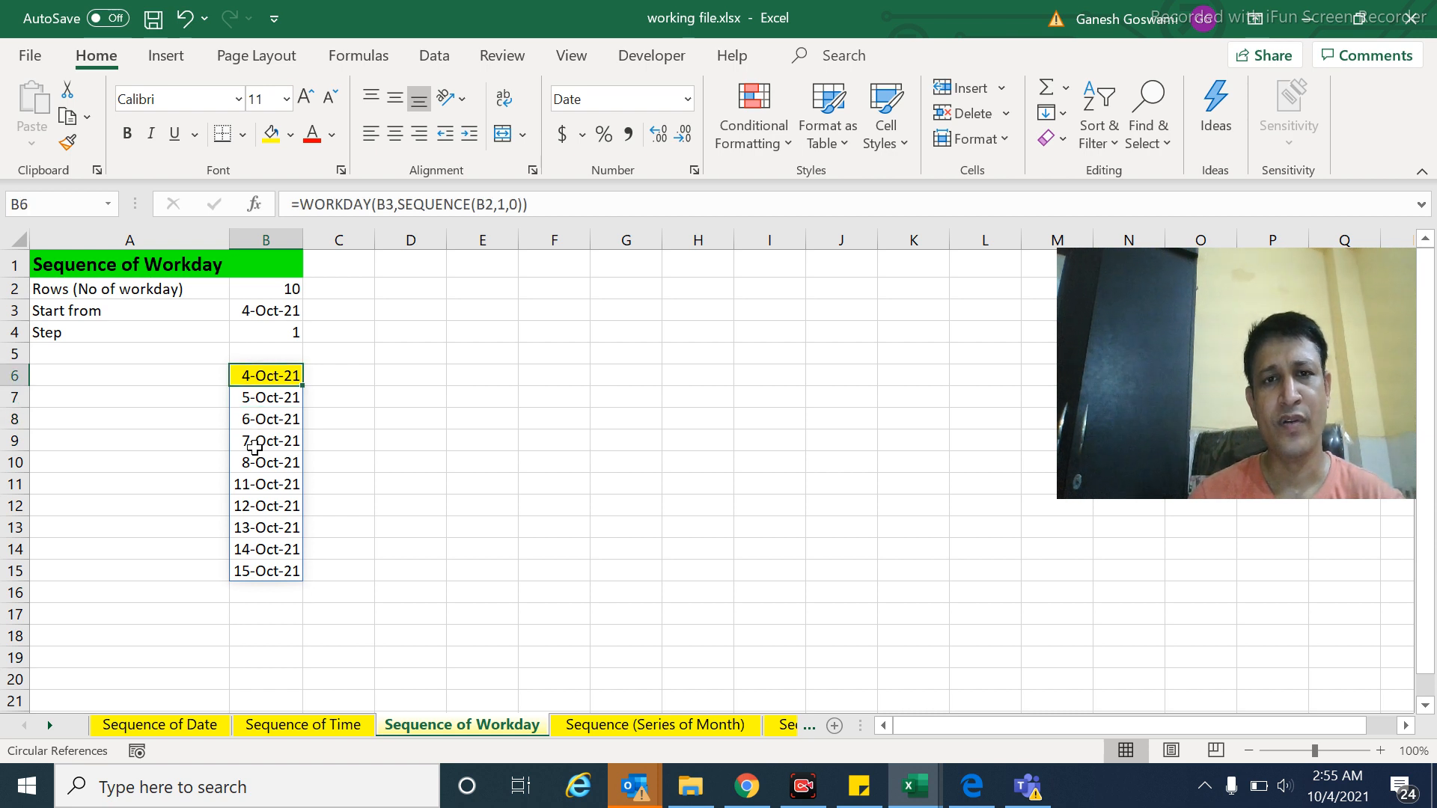
key("Down")
key("Up")
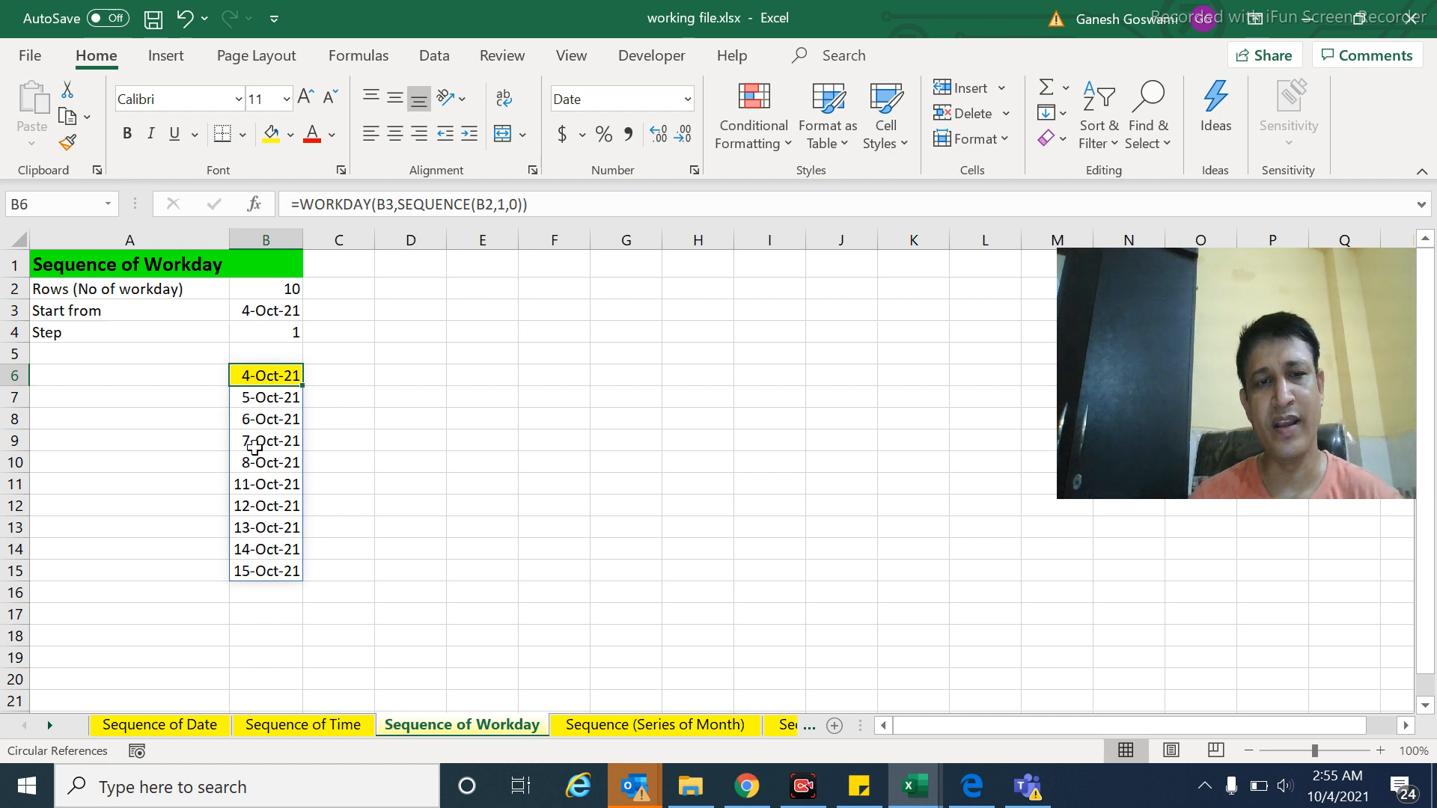
key("Down")
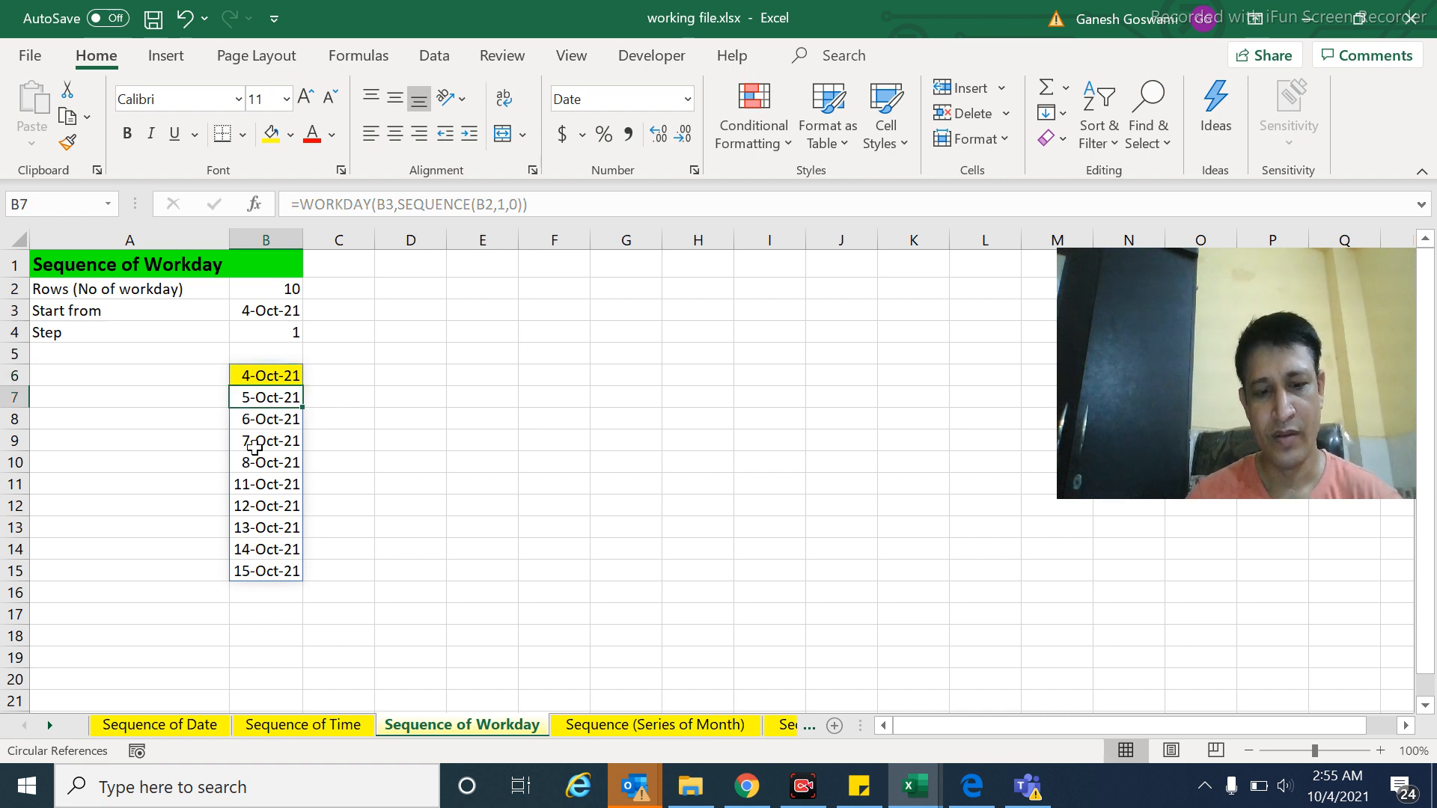
- Open the Sequence (Series of Month) sheet and review its number of months, start date and step inputs
key("ctrl+Page_Down")
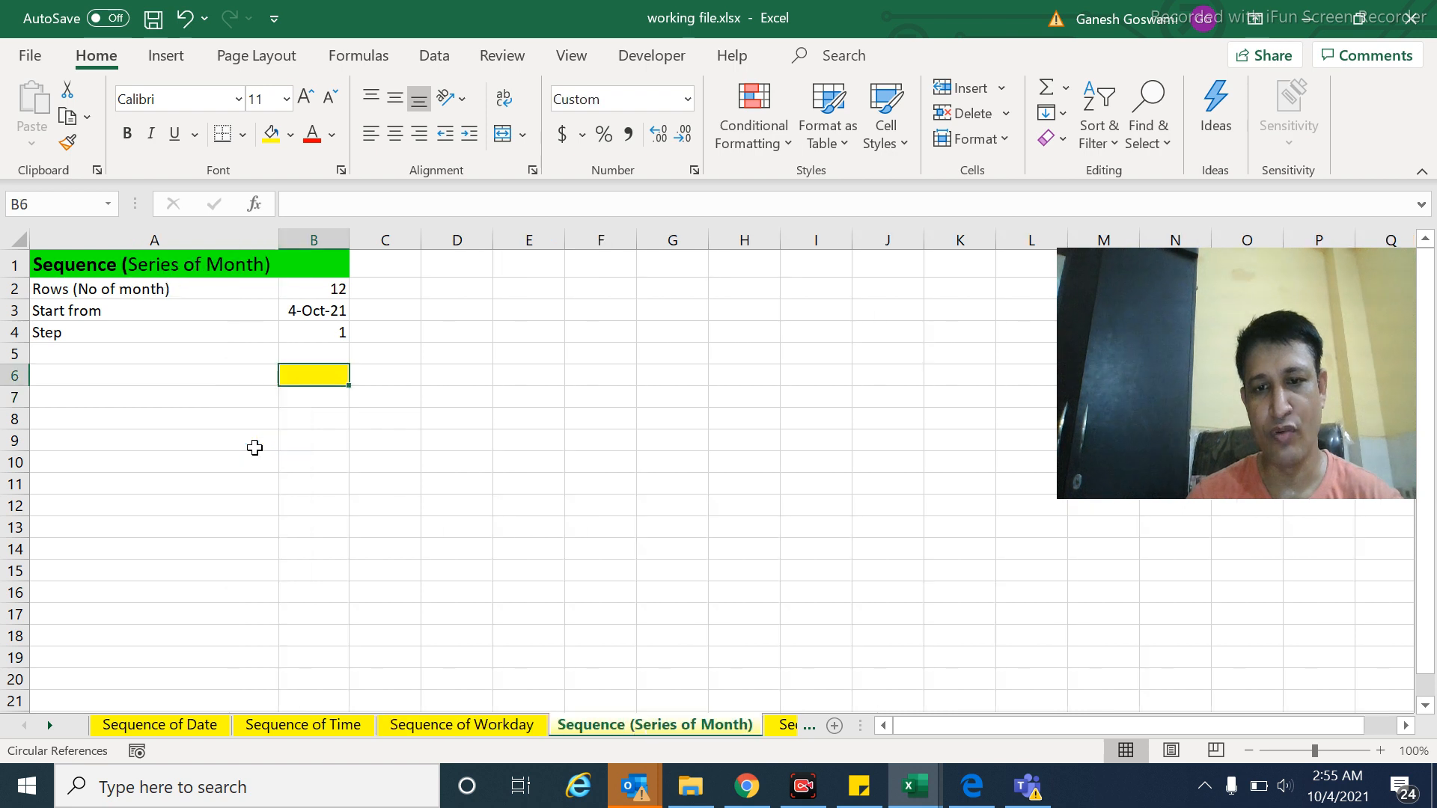
key("Down")
key("Up")
key("Up")
key("Down")
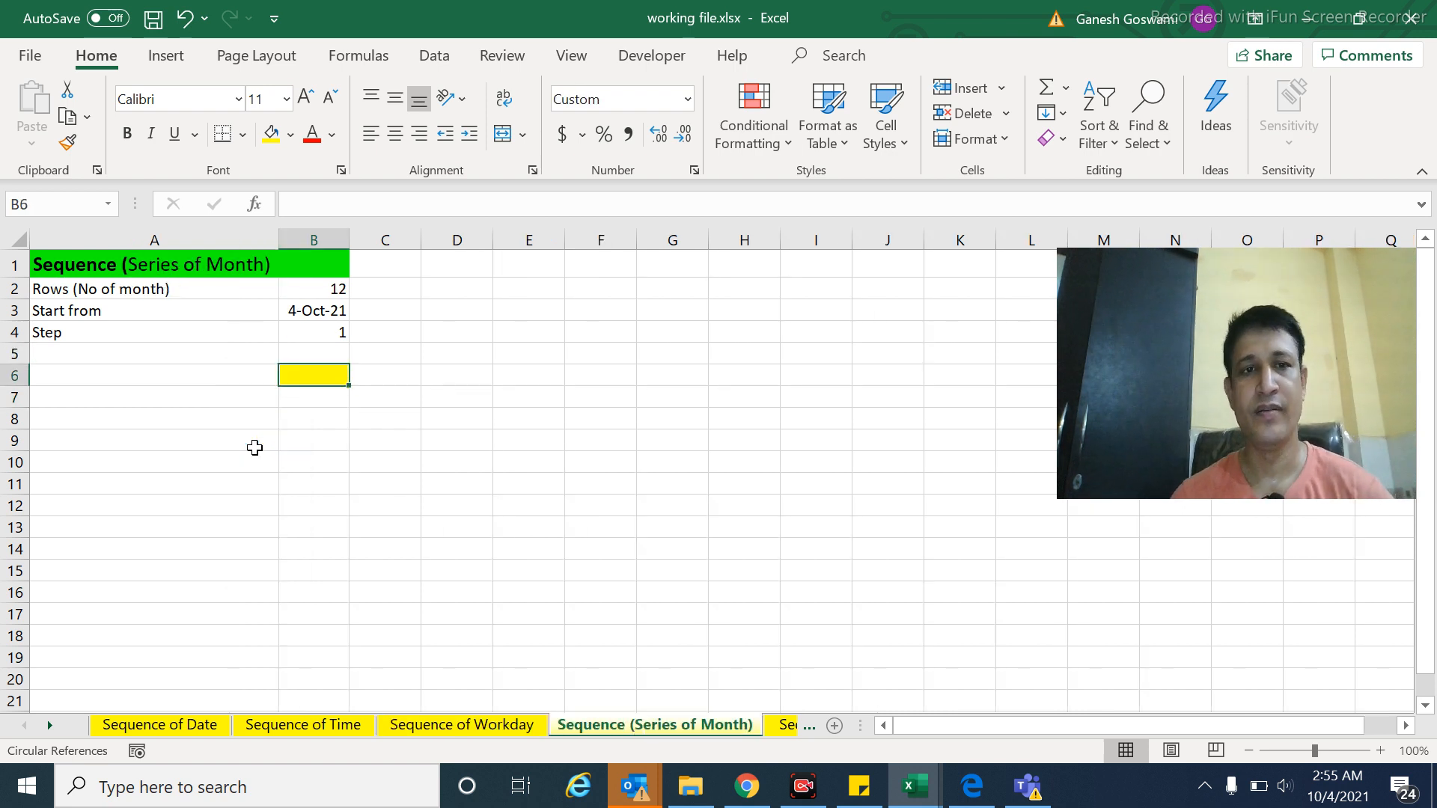
key("shift+Left")
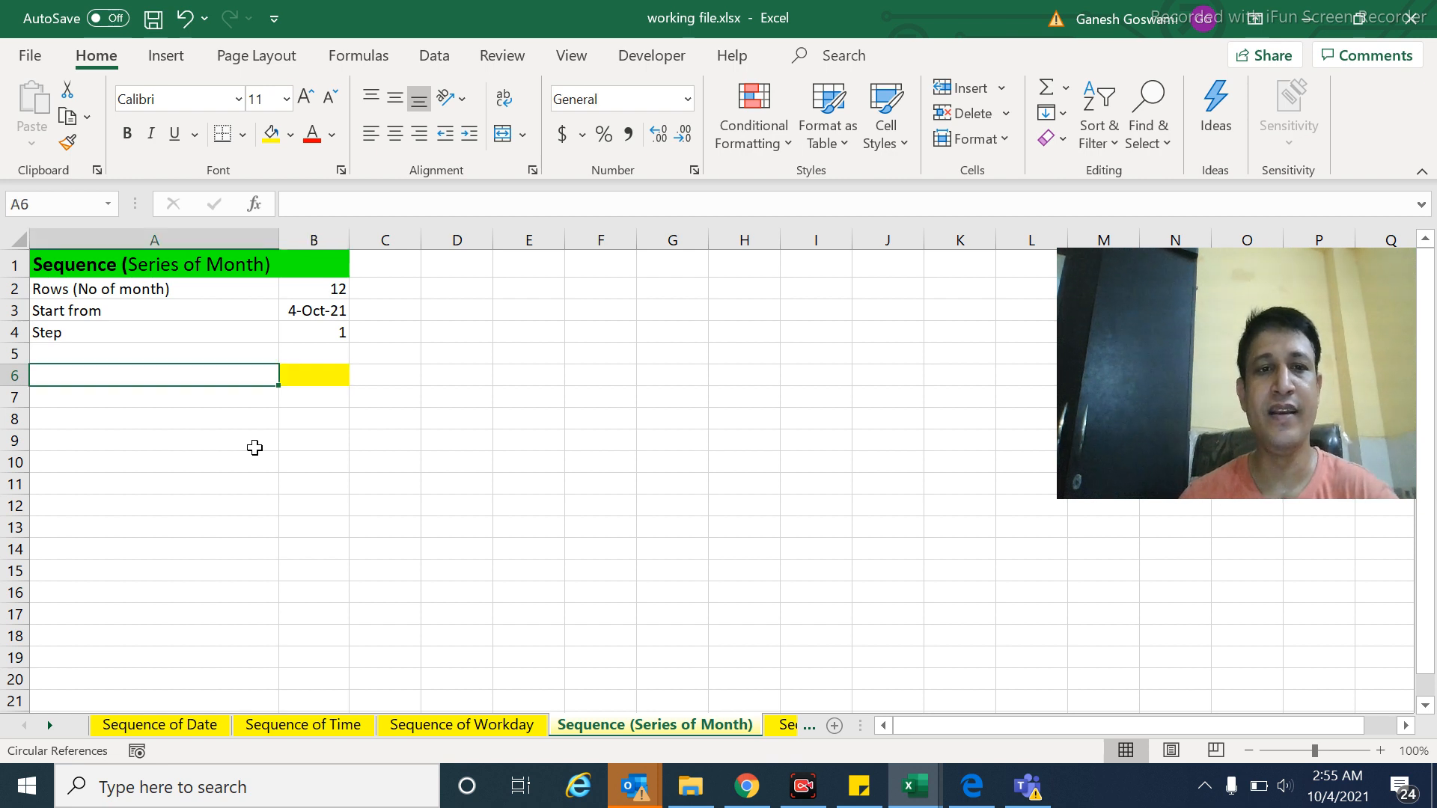
key("shift+Right")
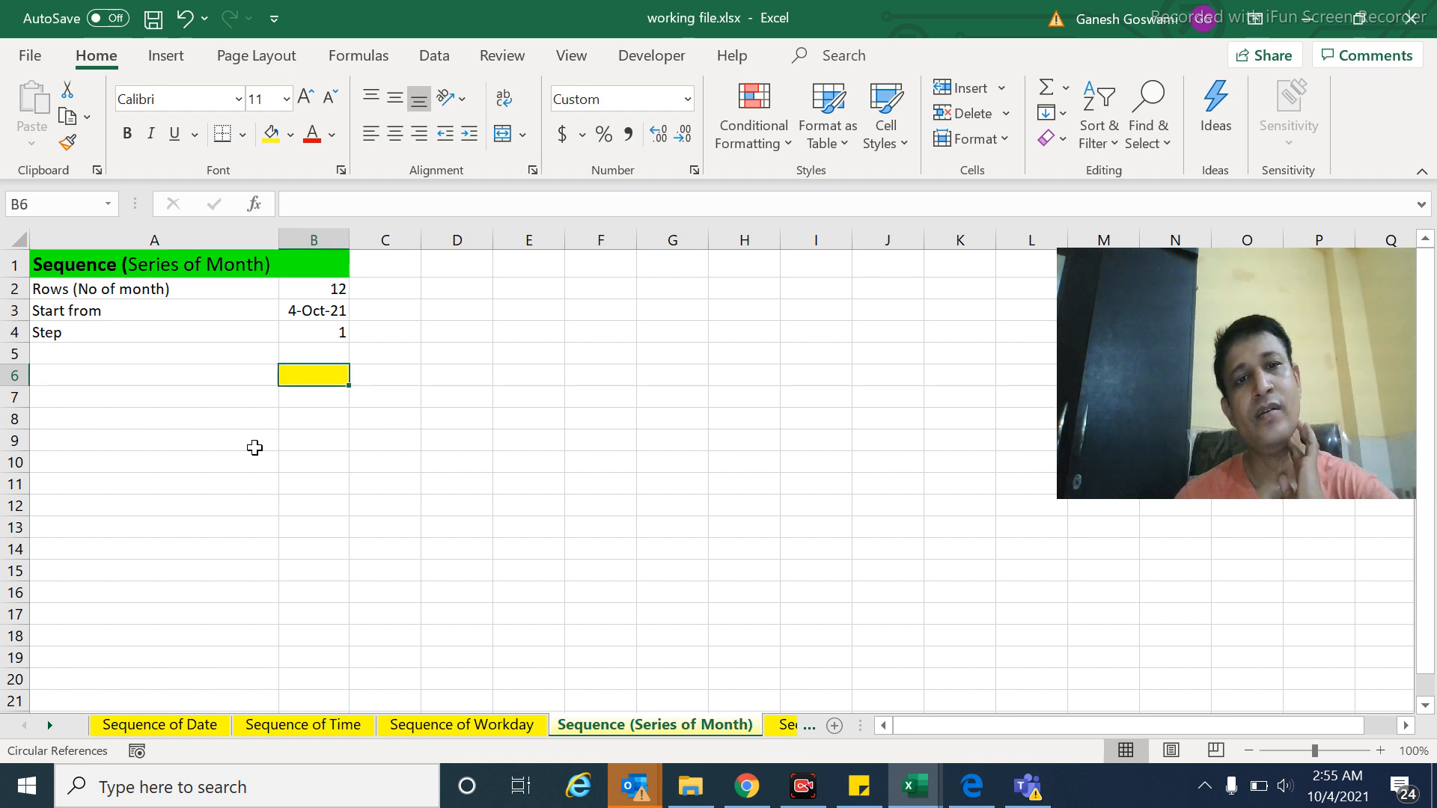
key("Up")
key("Up")
key("Up")
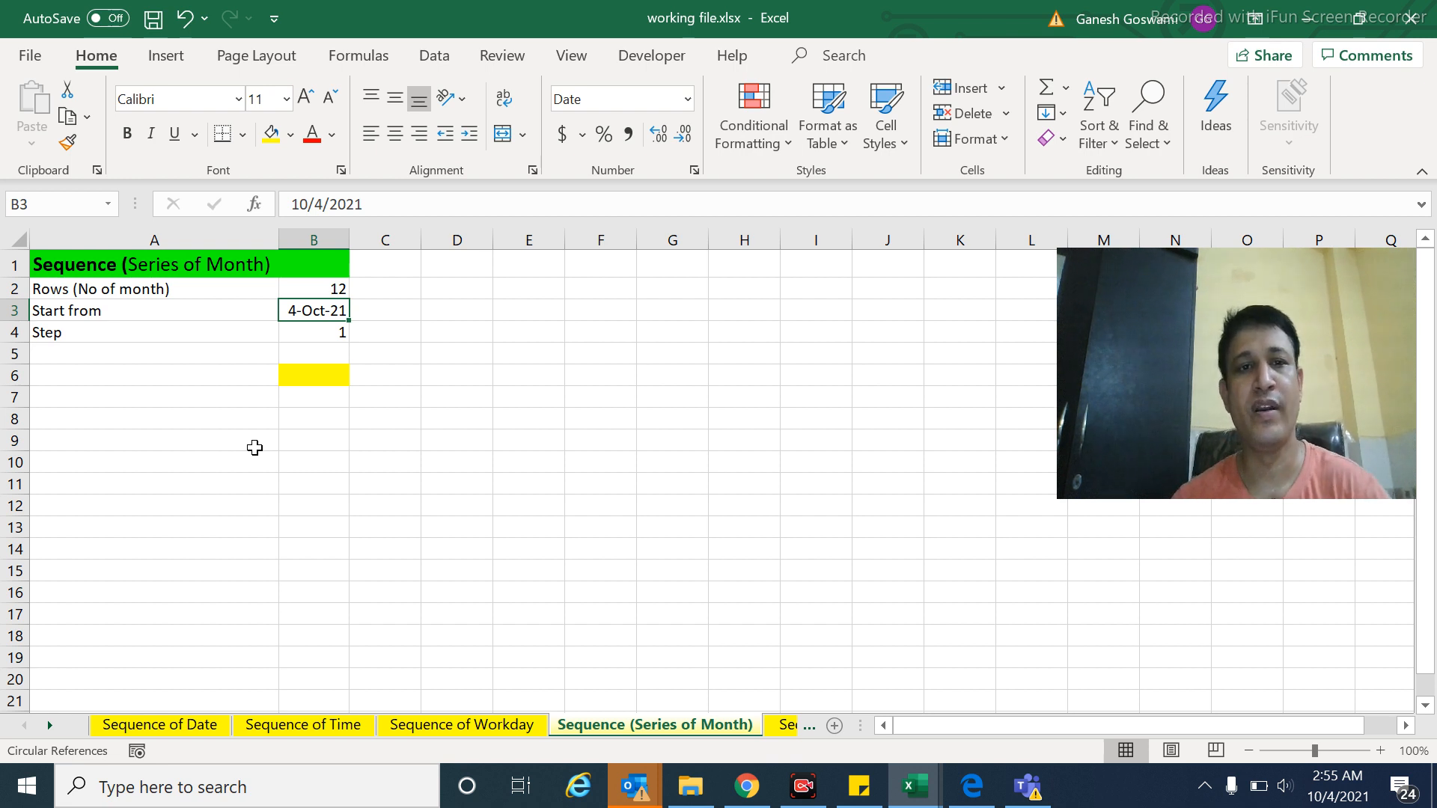
key("Down")
key("Up")
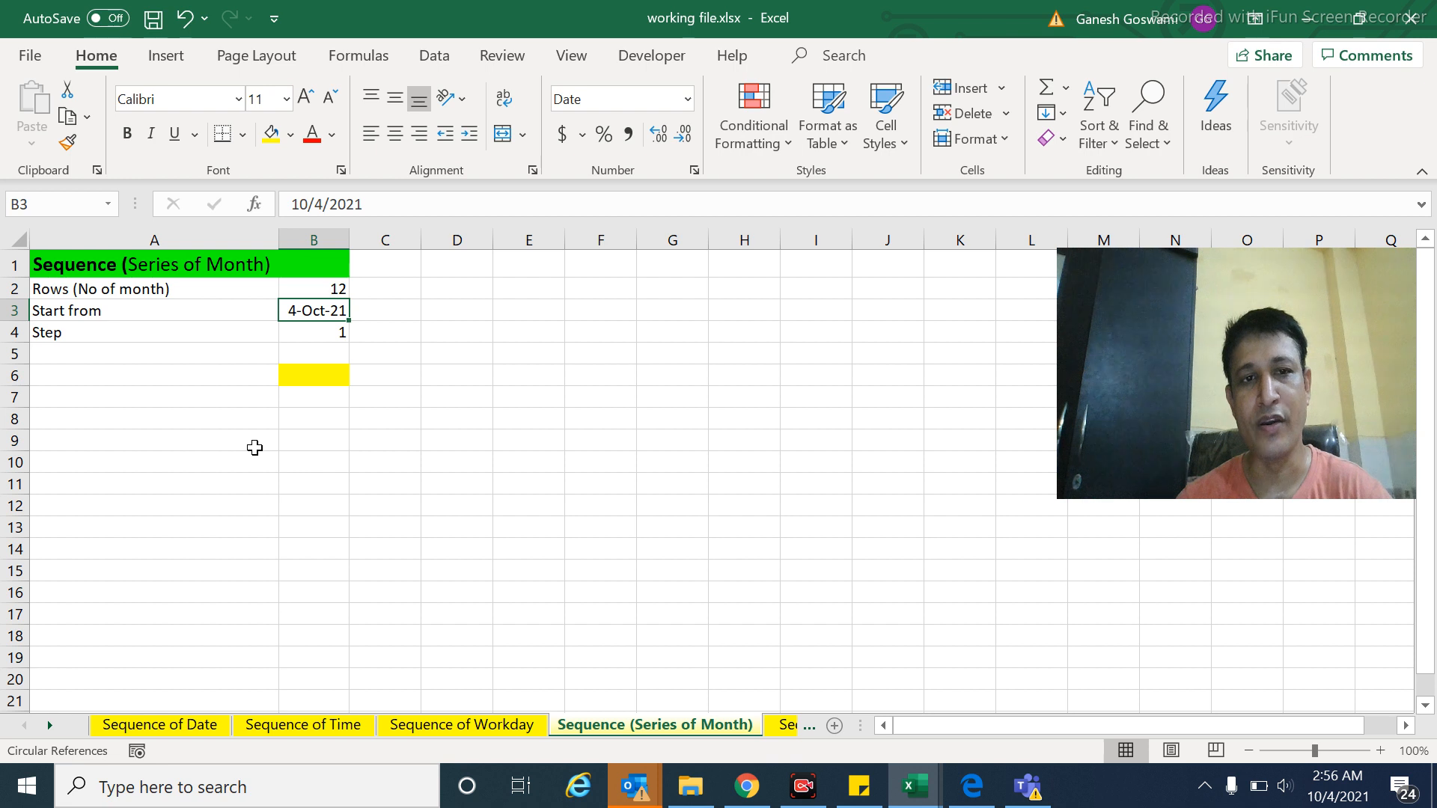
key("Down")
key("Up")
key("Down")
key("Up")
key("Down")
key("Down")
key("Down")
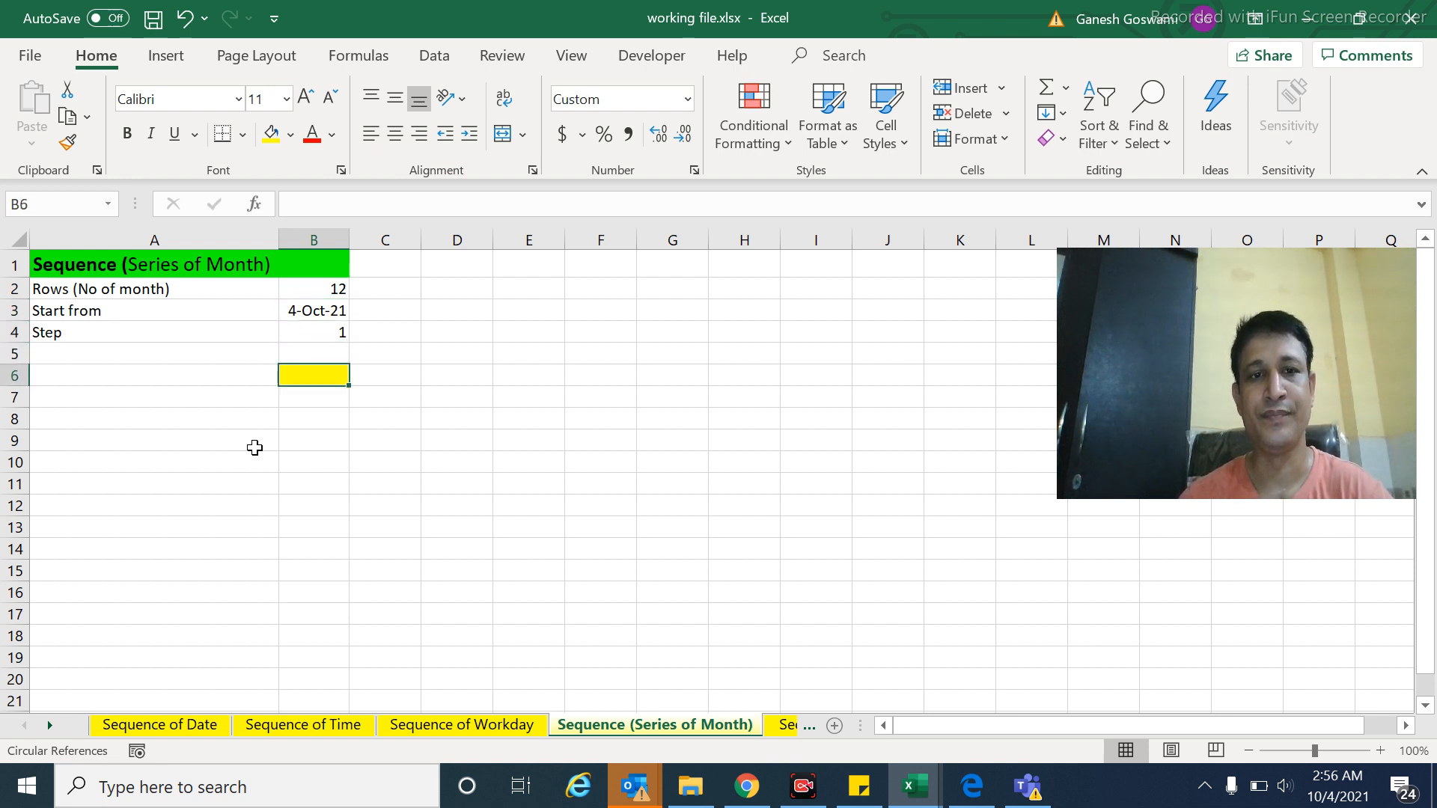
- Enter =EDATE(B3,SEQUENCE(B2,1,0)) in B6 to generate the series of months from the start date
type("=")
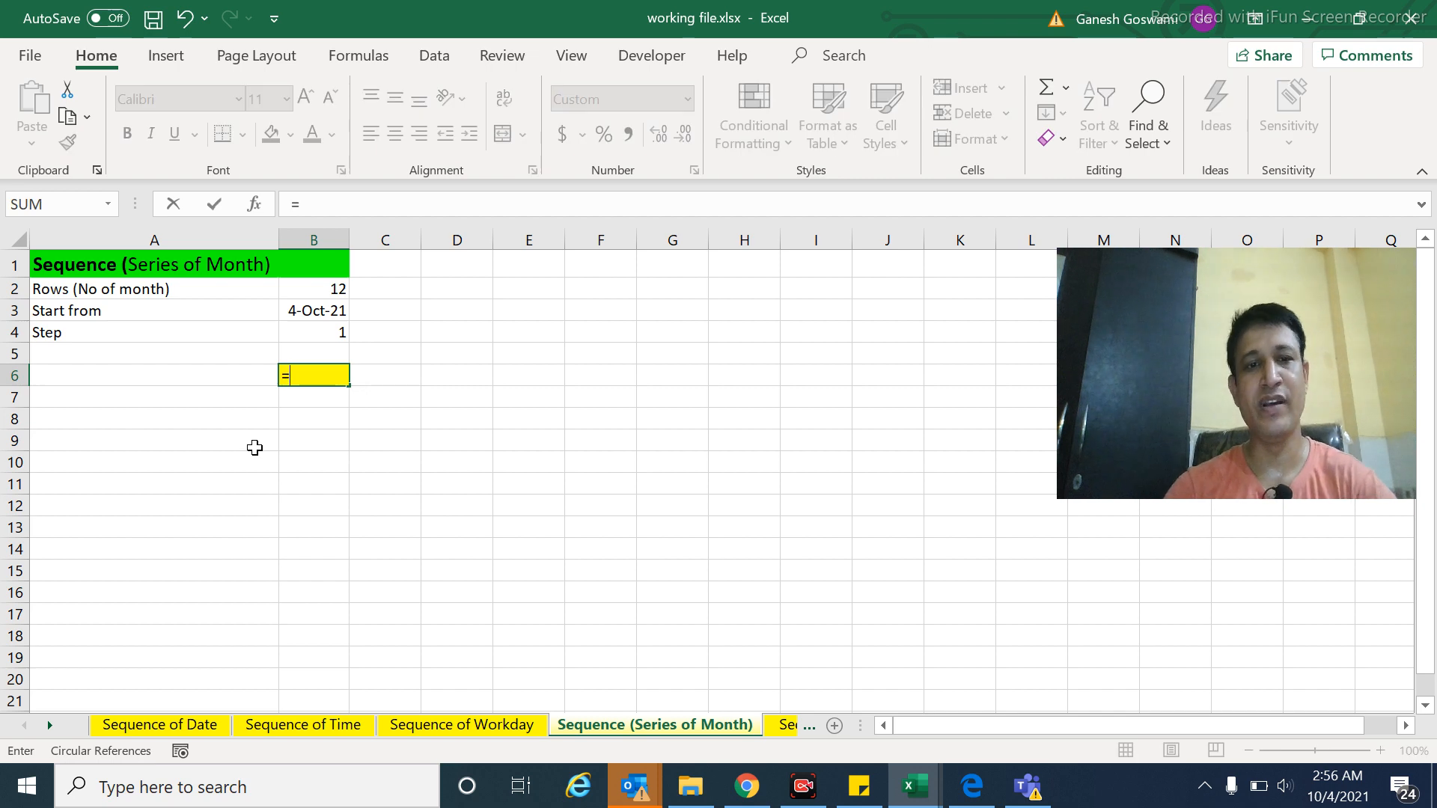
type("edate")
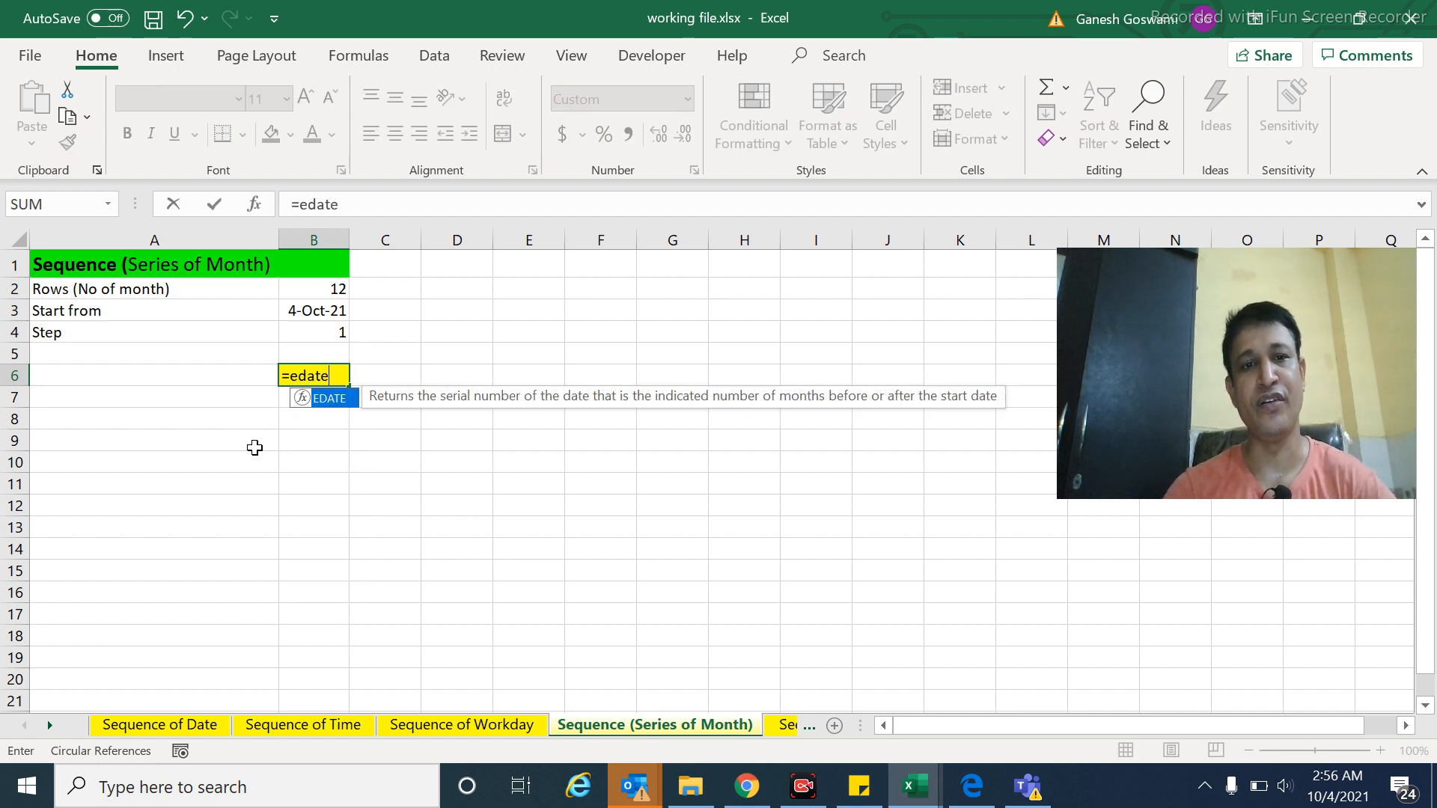
type("(")
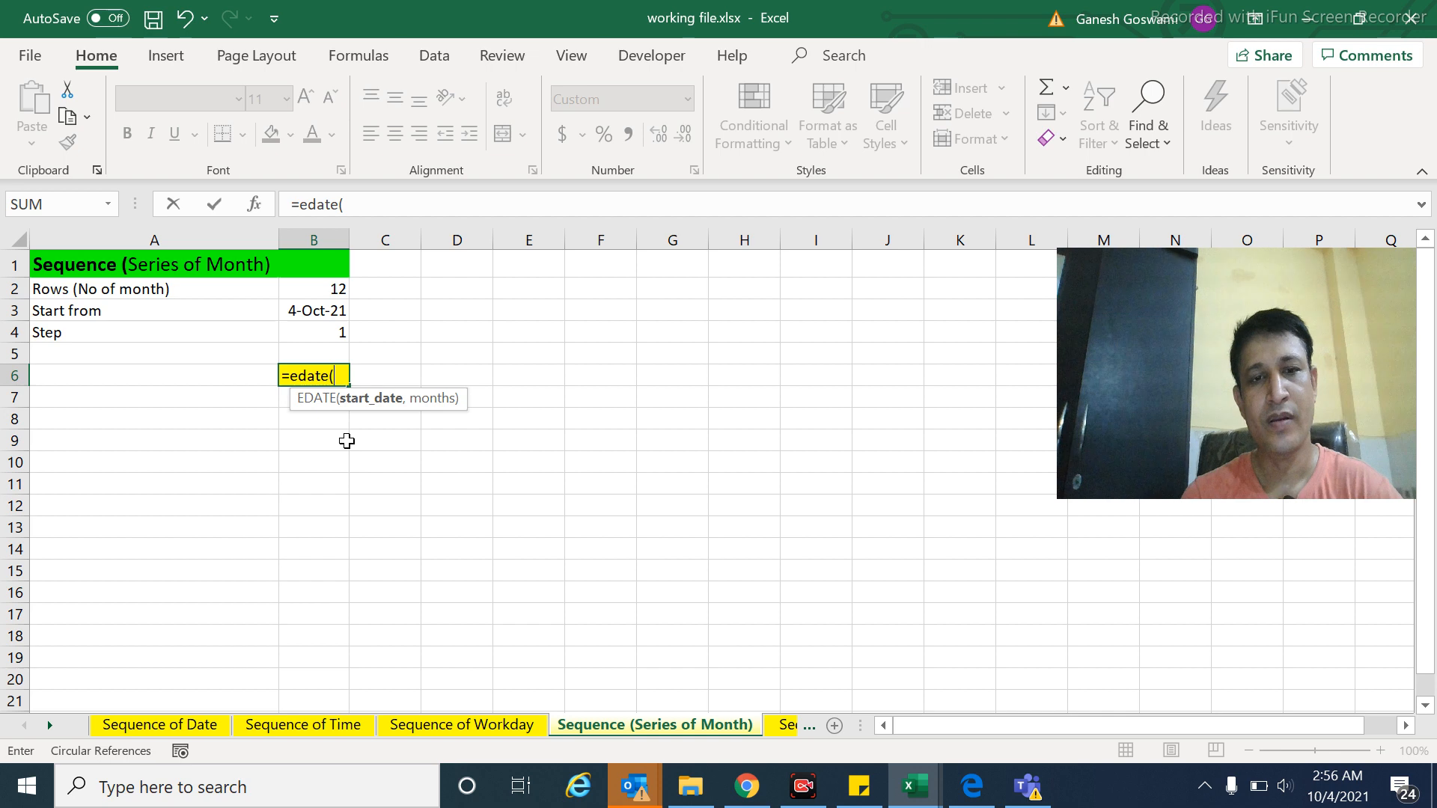
left_click(307, 314)
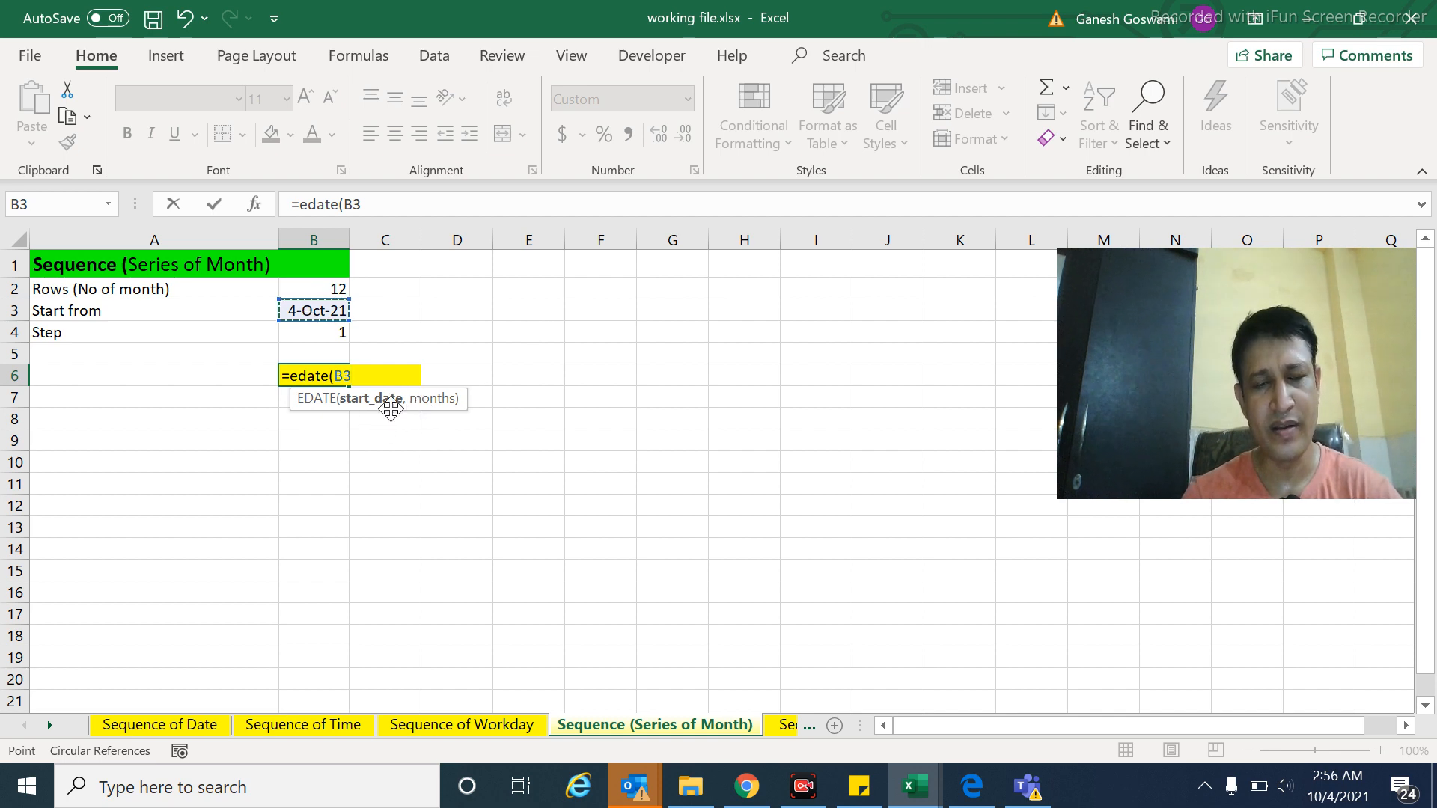
type(",")
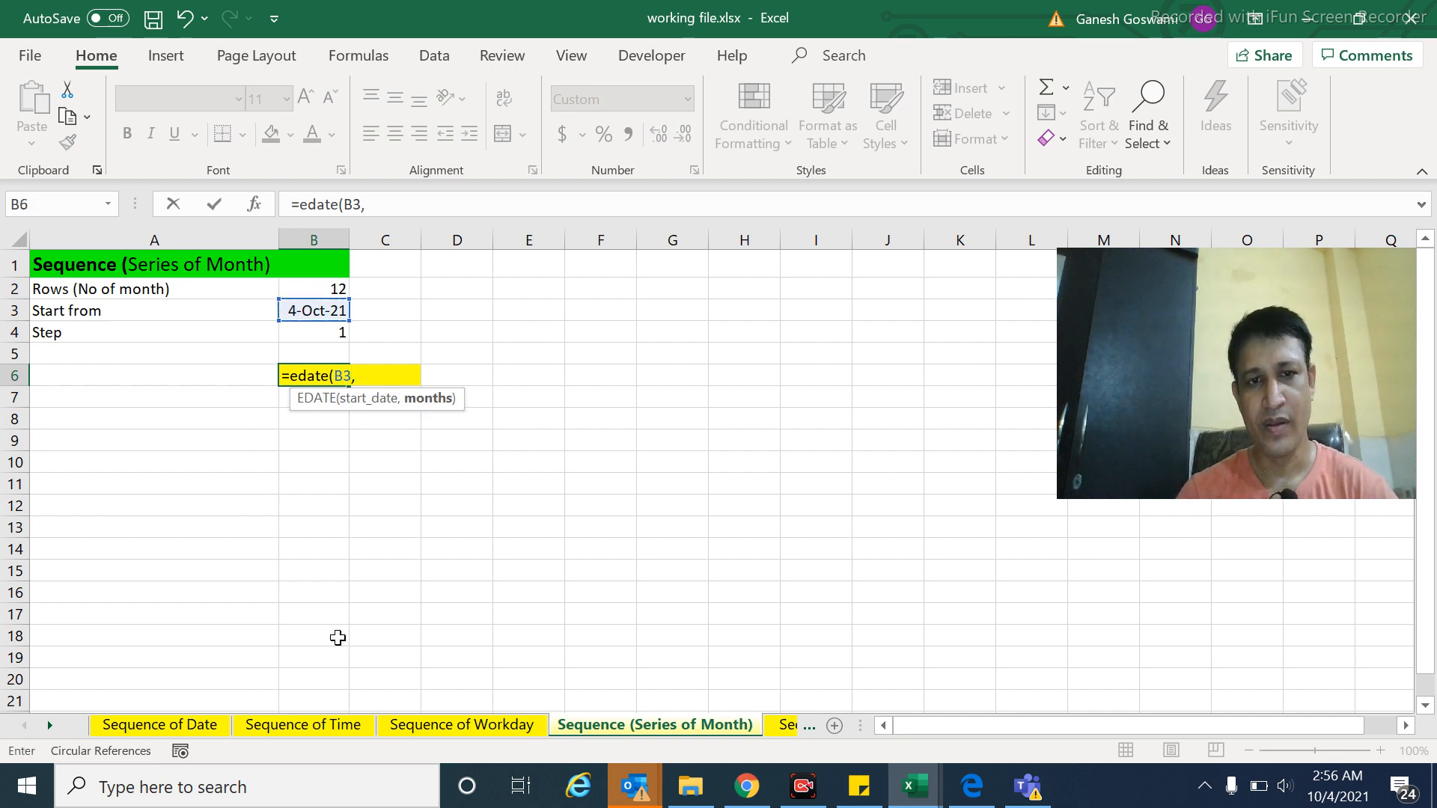
type("se")
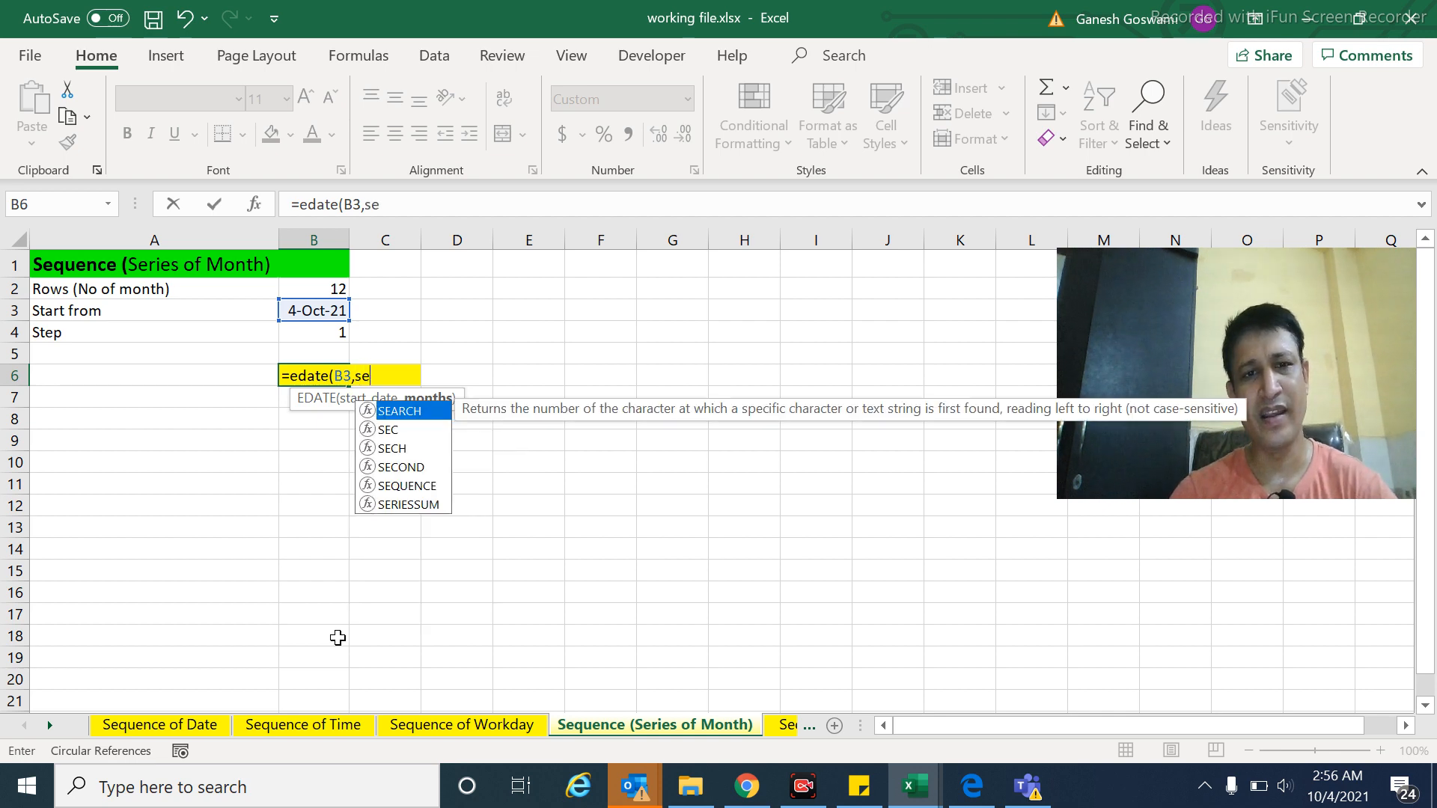
type("quence(")
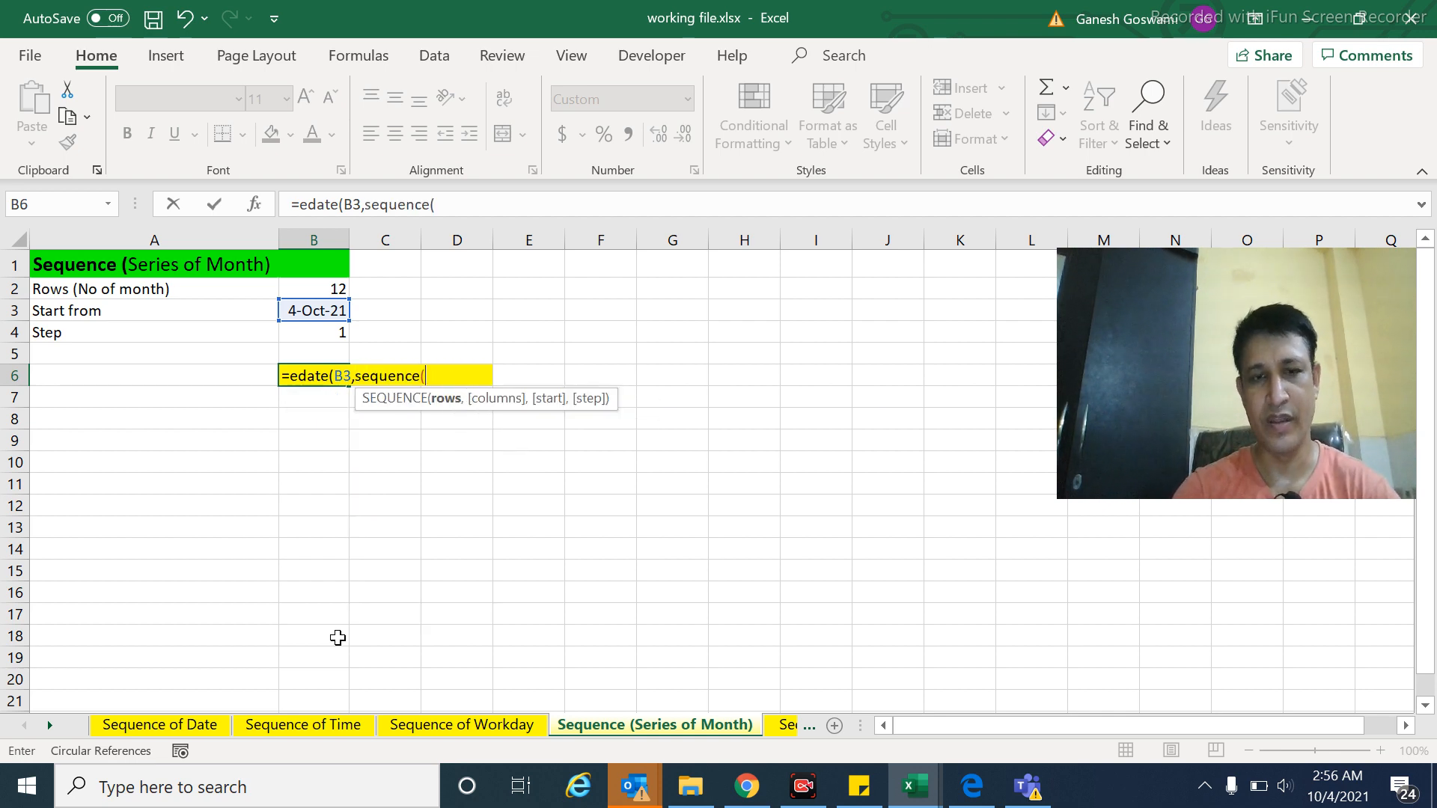
left_click(310, 289)
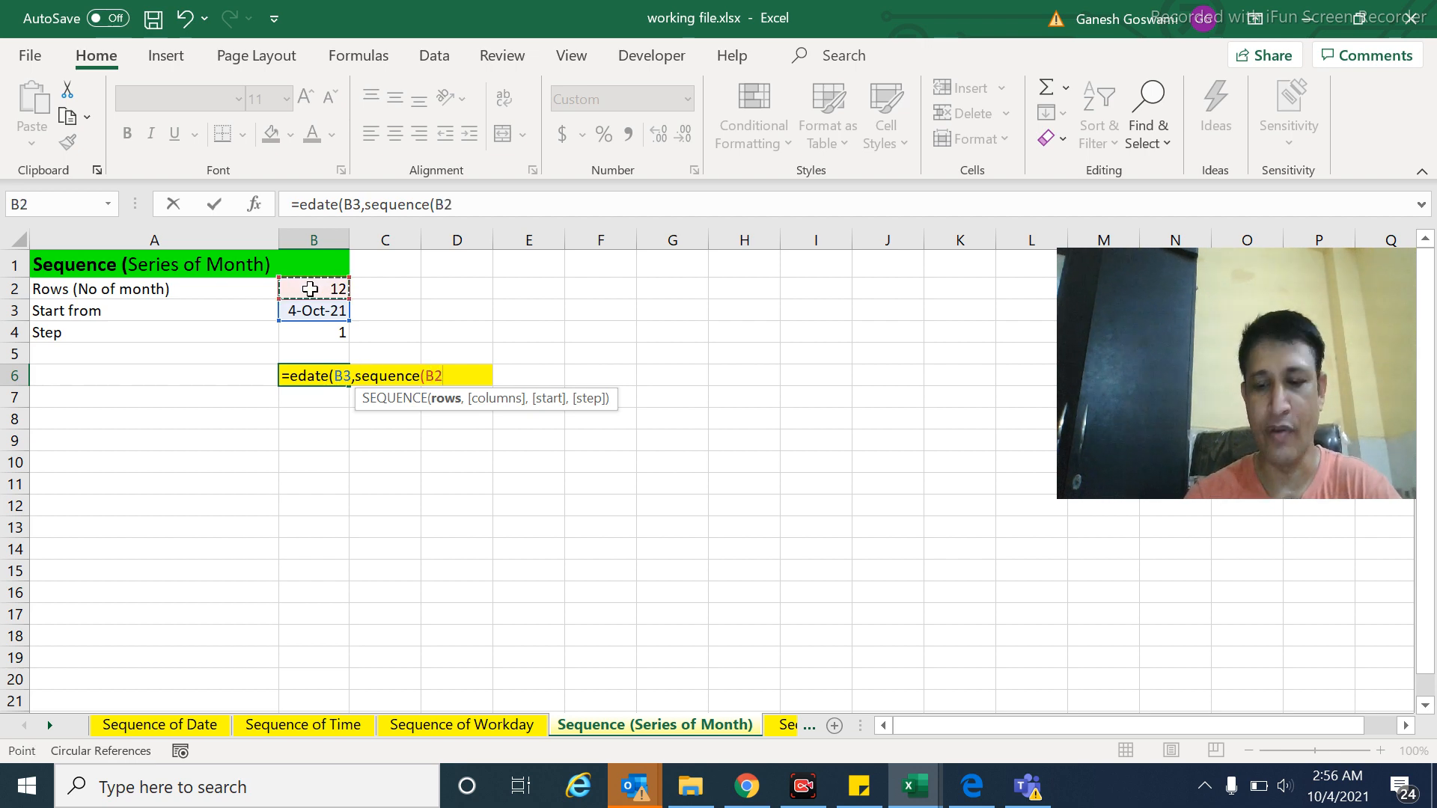
type(",")
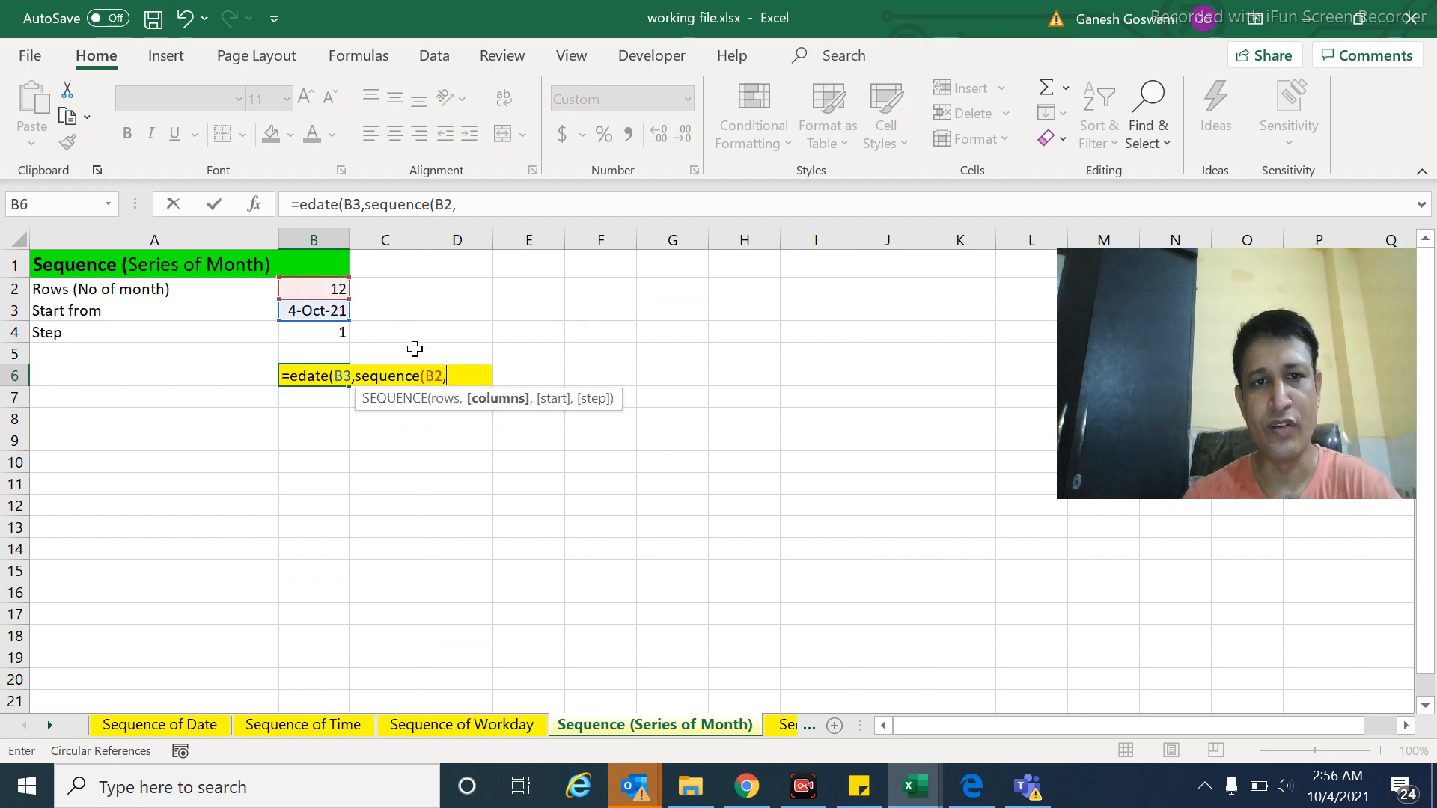
type("1")
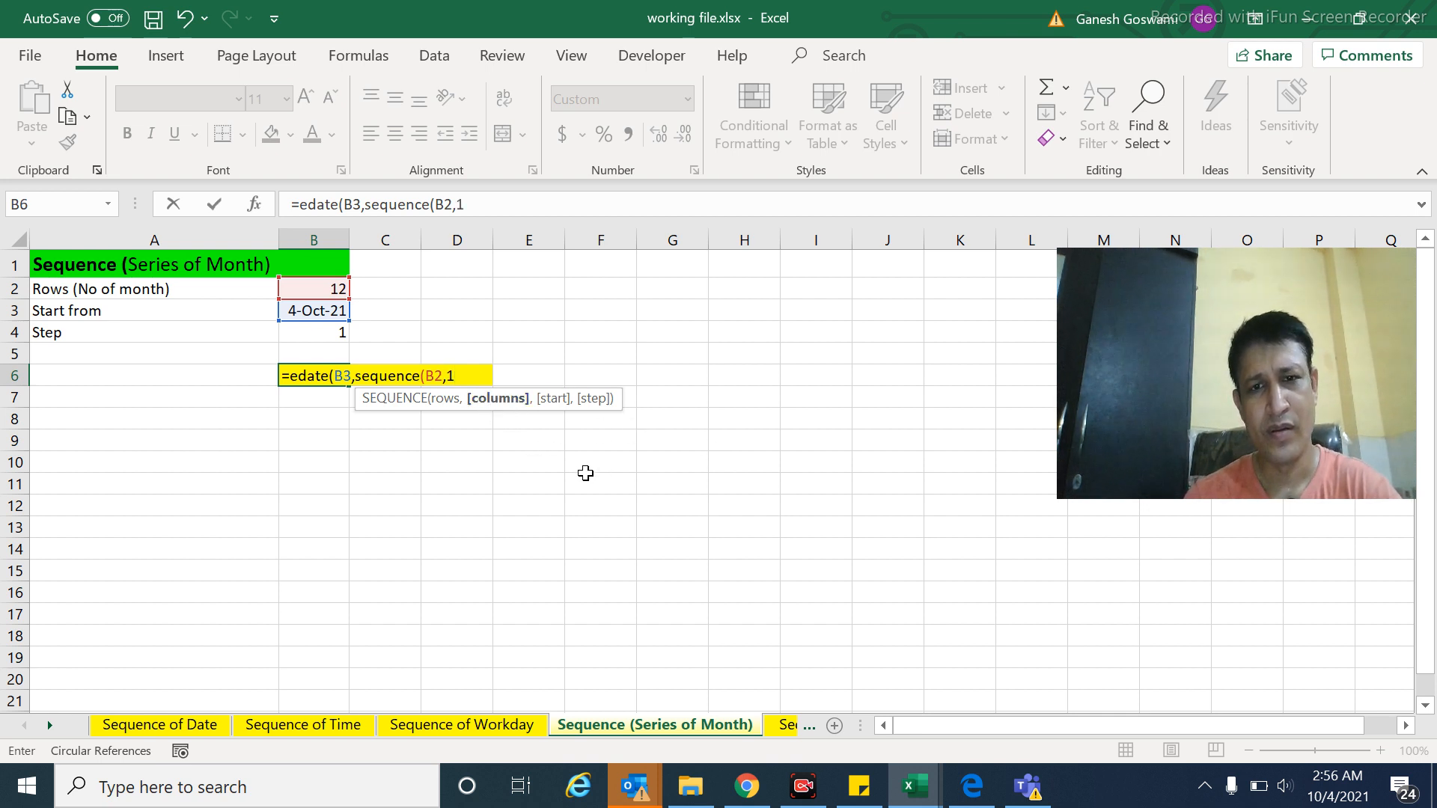
type(",")
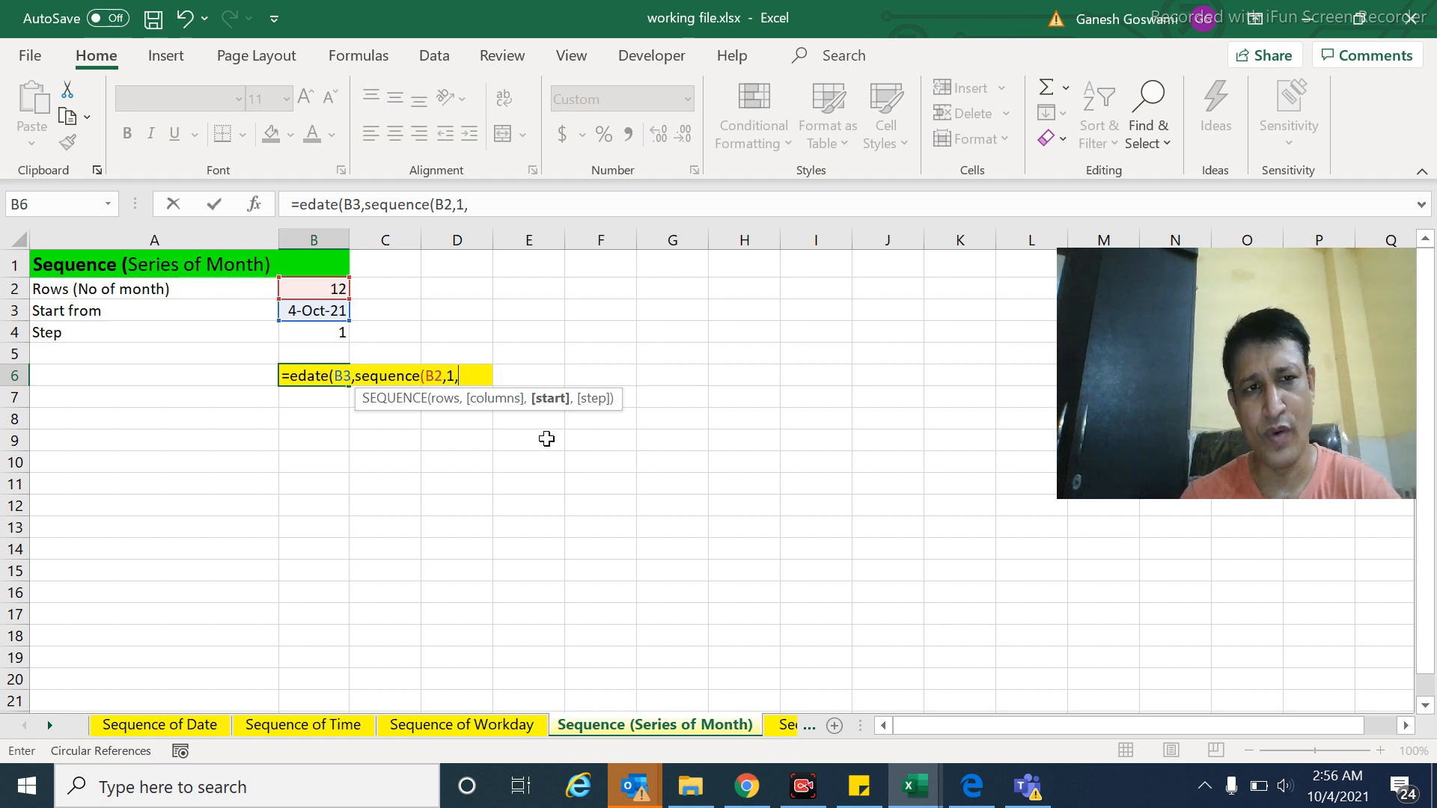
type("0")
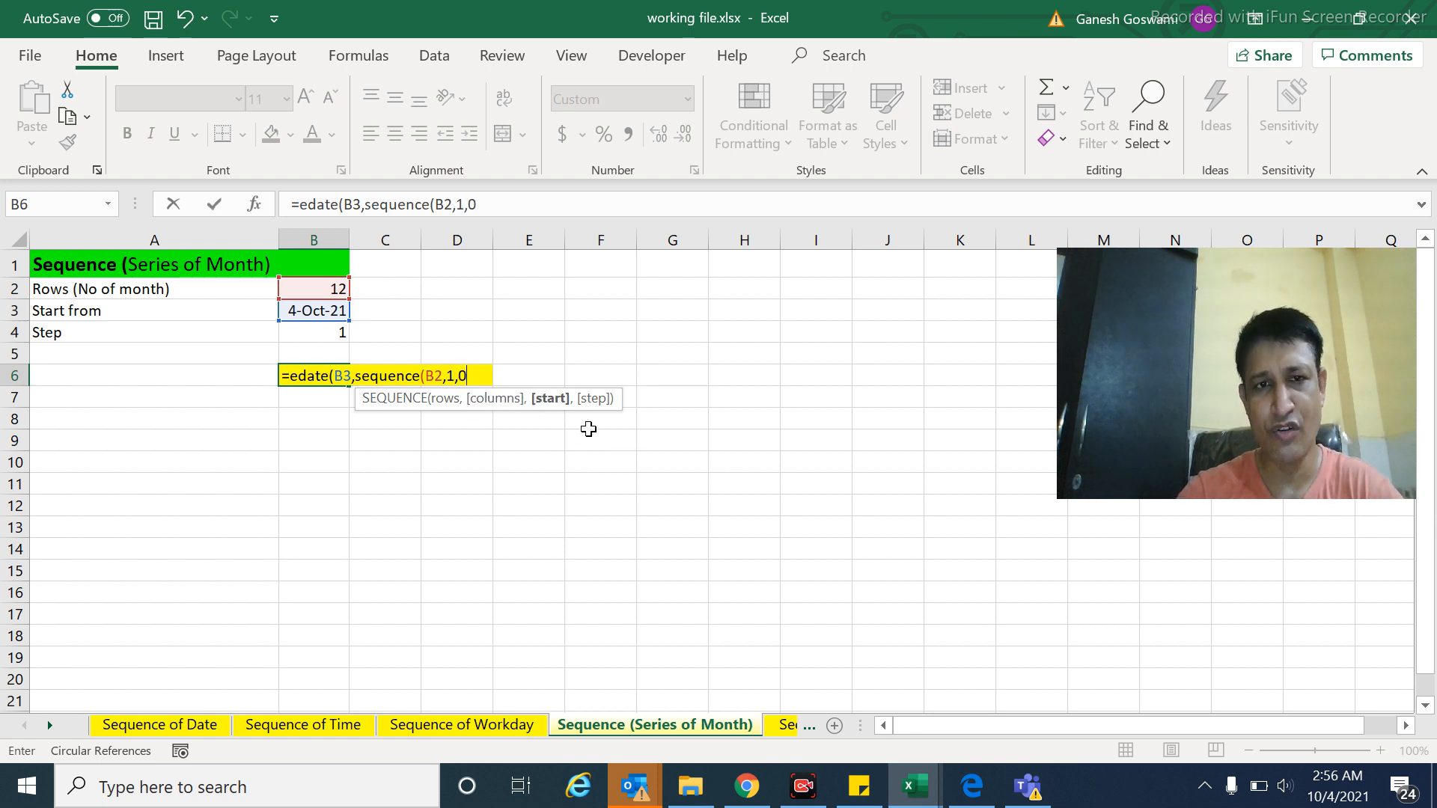
type(")")
key("Return")
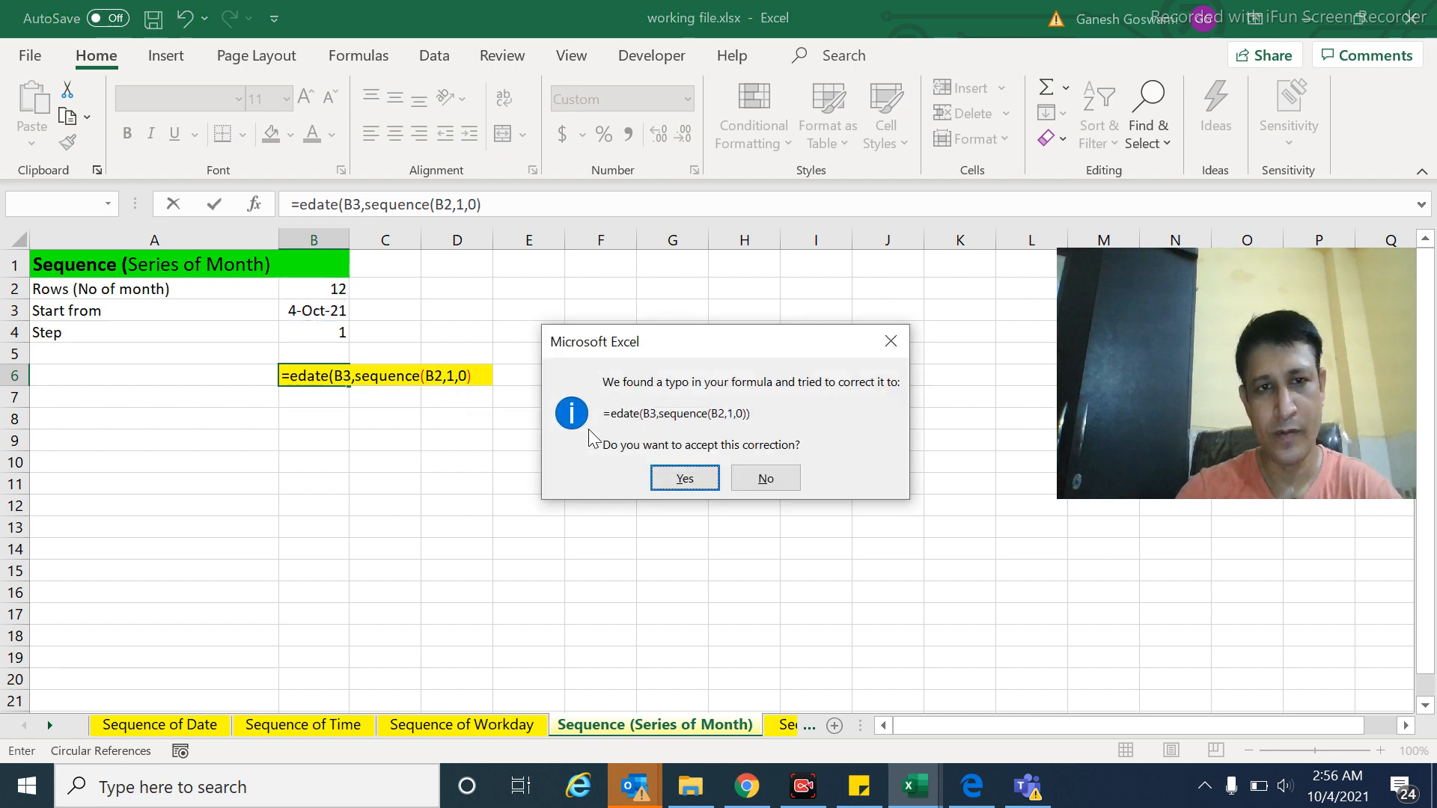
key("Return")
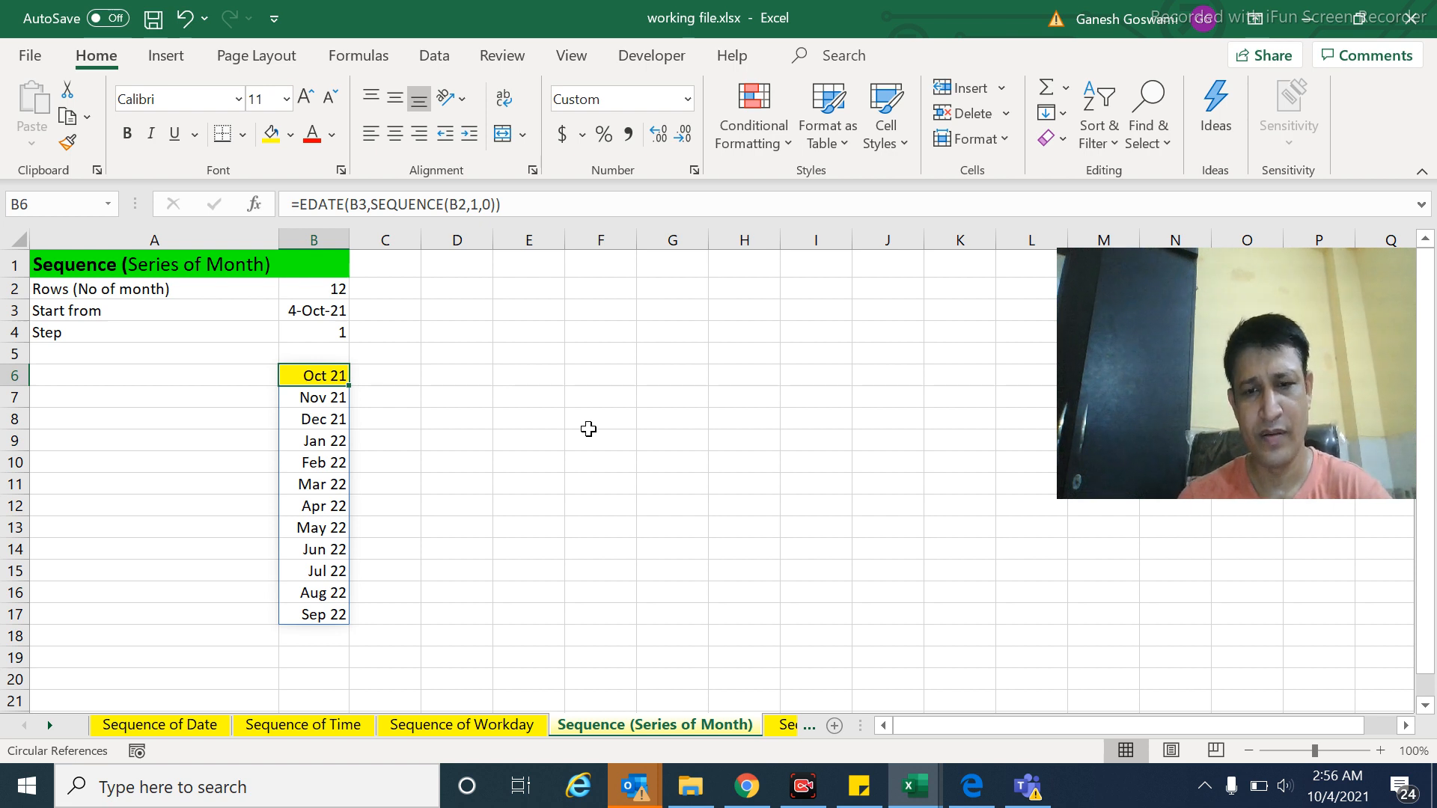
- Examine the generated month series in B6:B17 against the number of months and start date inputs
key("Down")
key("Up")
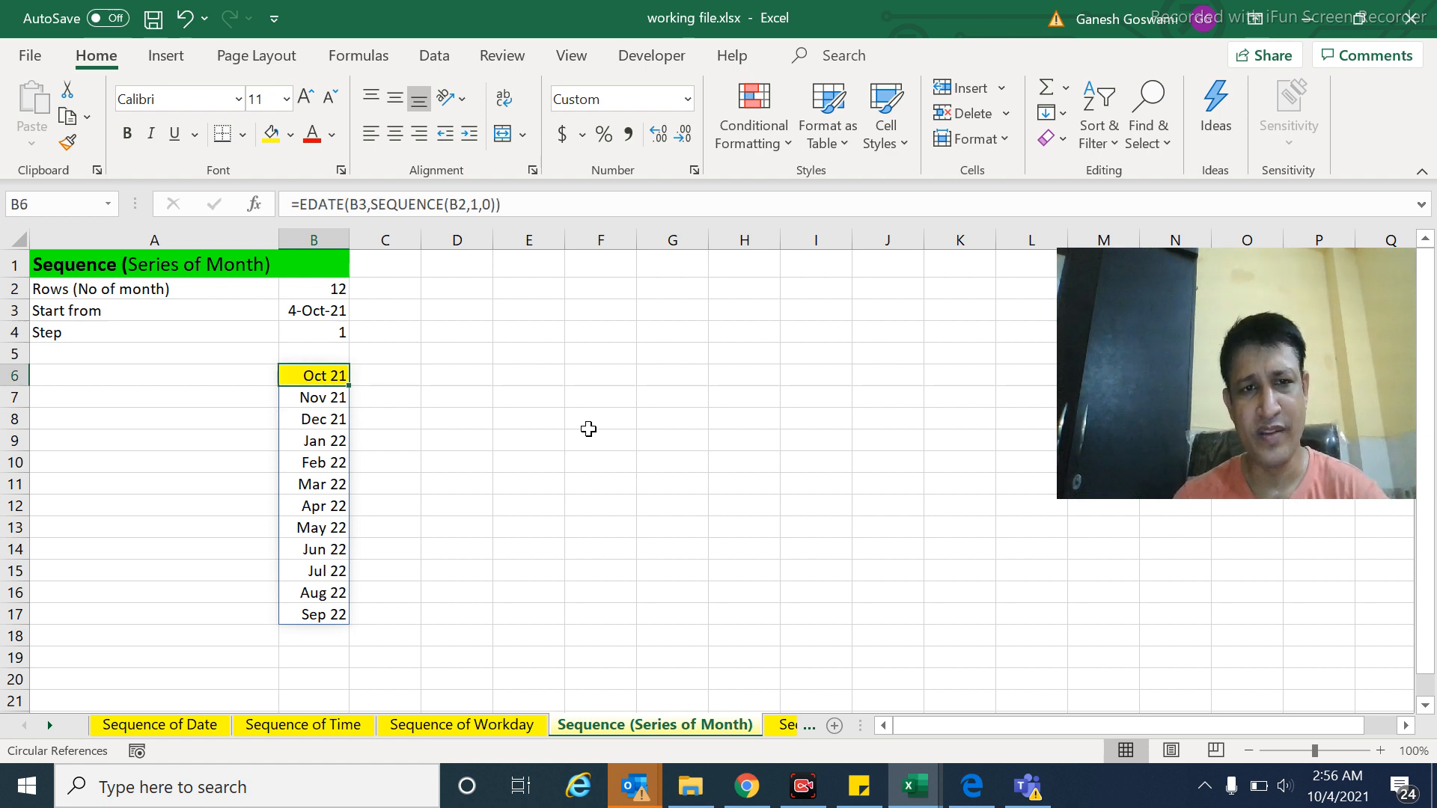
key("Down")
key("Up")
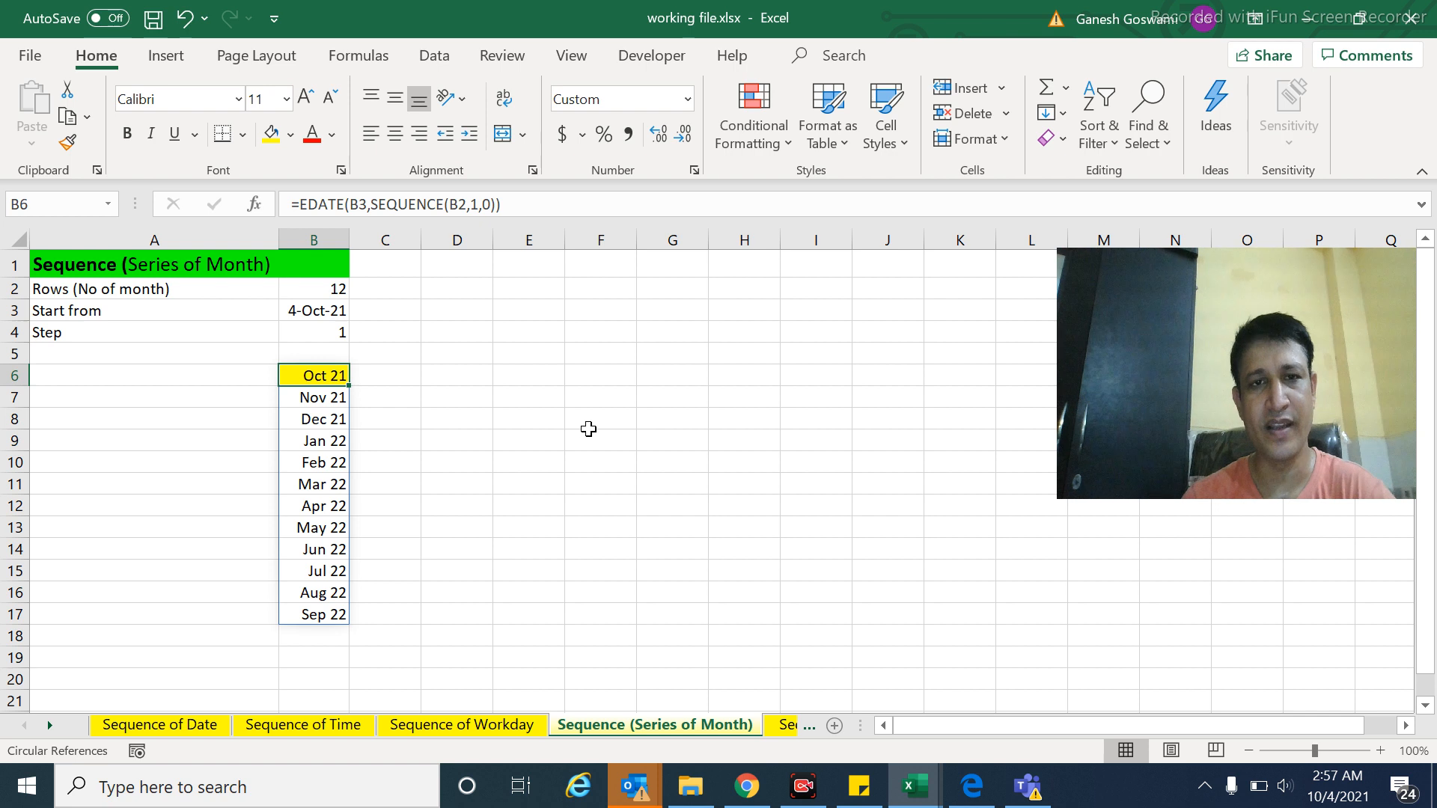
key("Down")
key("Up")
key("Down")
key("Down")
key("Down")
key("Up")
key("Up")
key("Up")
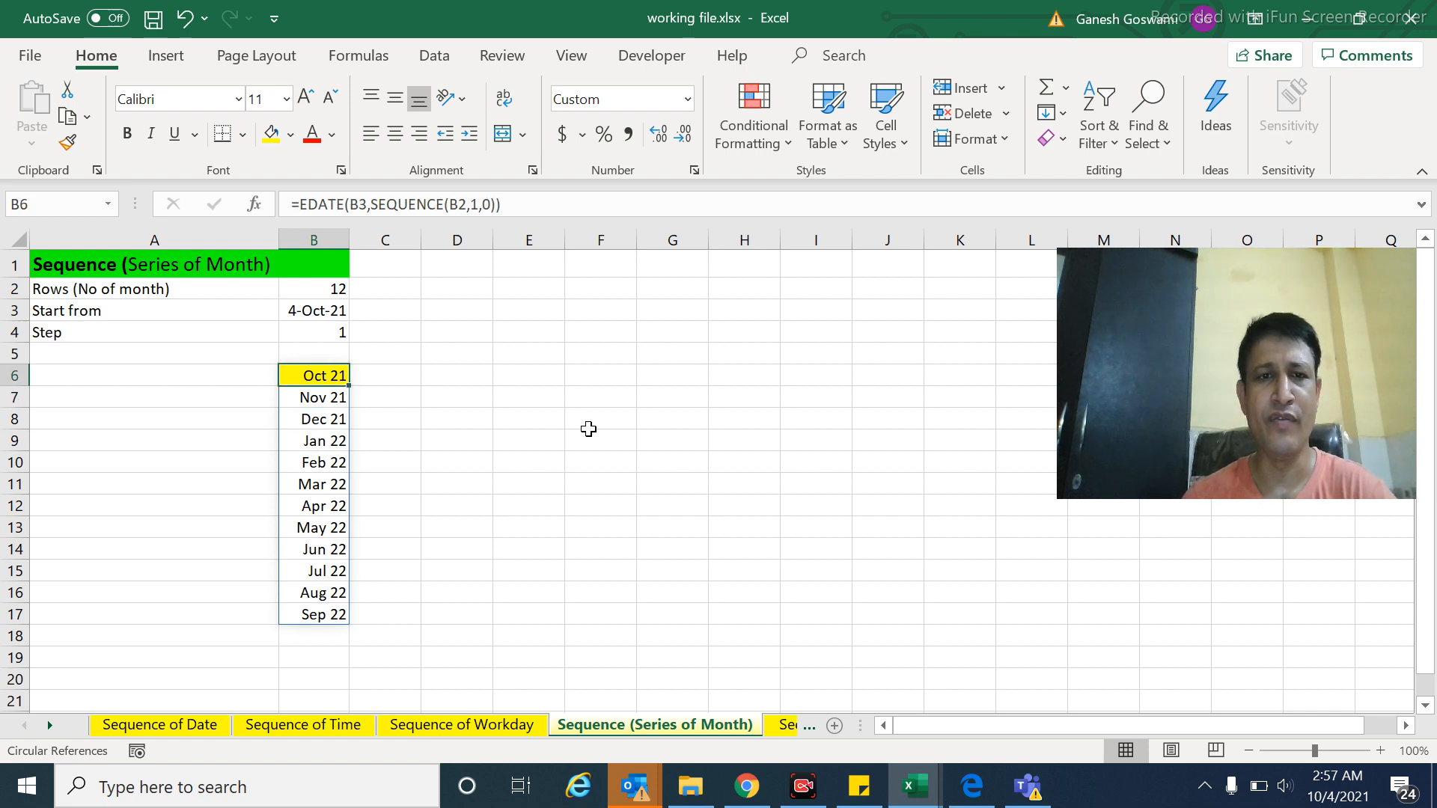
key("Down")
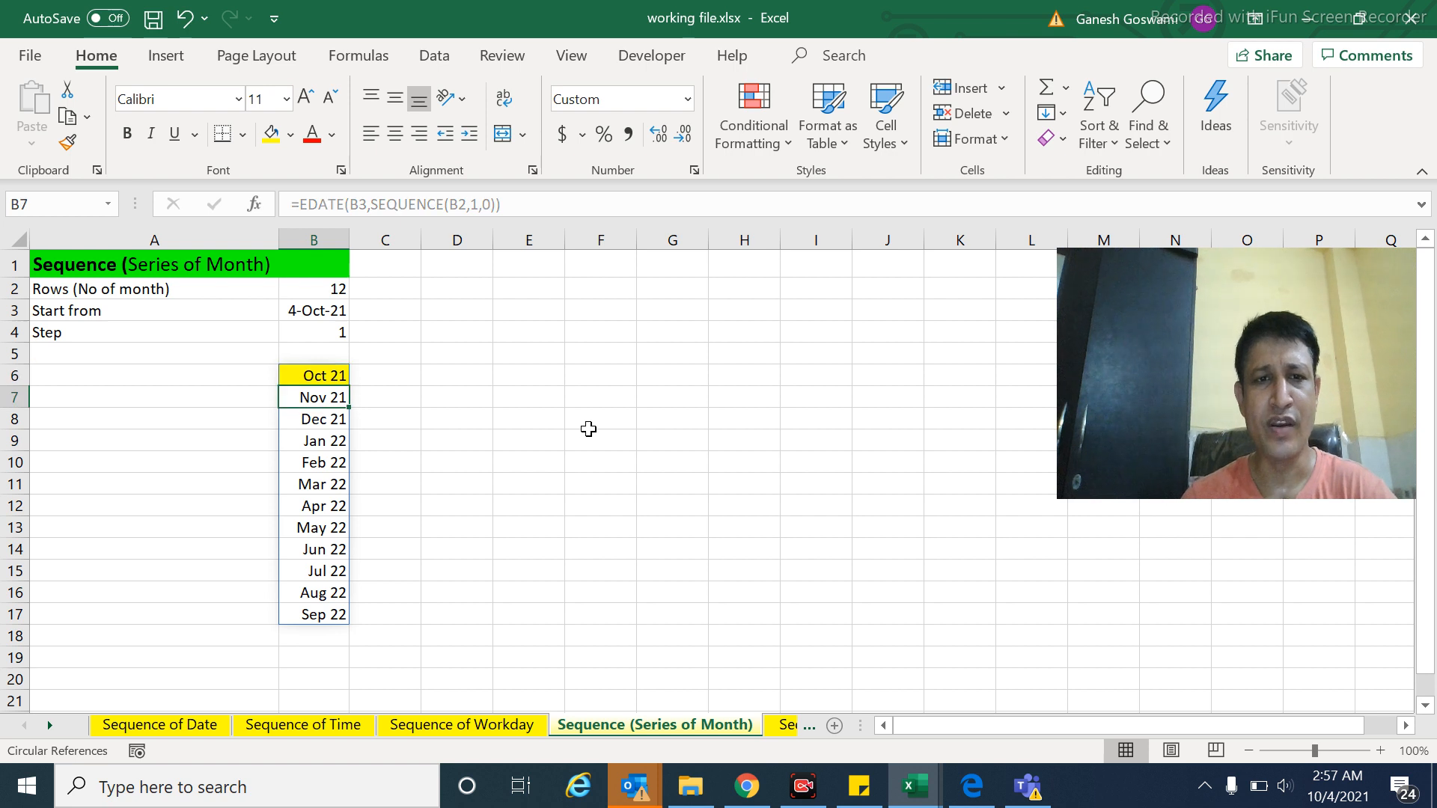
key("Down")
key("Down")
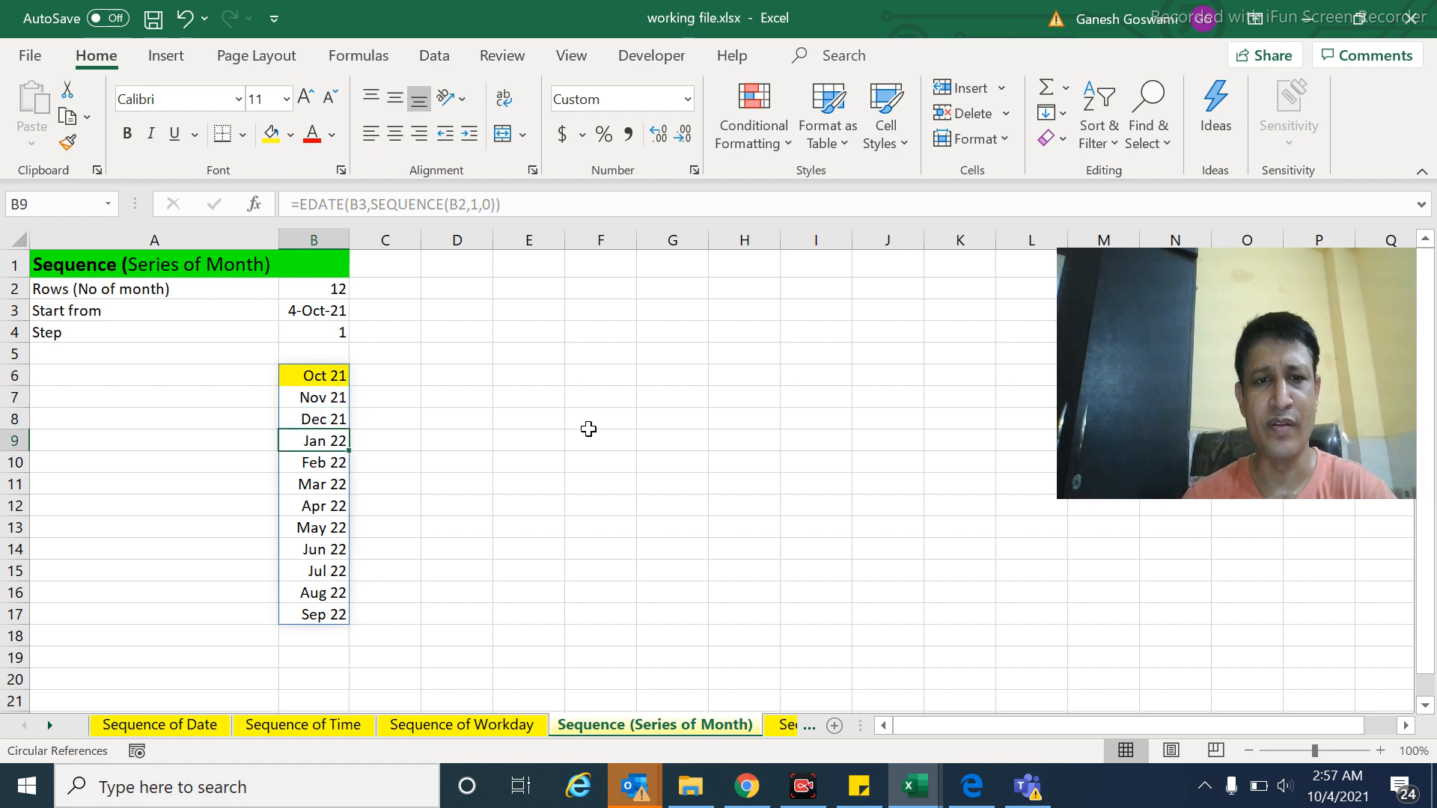
key("Down")
key("Down")
key("Down")
key("Up")
key("Up")
key("Up")
key("Up")
key("Up")
key("Up")
key("Up")
key("Up")
key("Up")
key("Up")
key("Up")
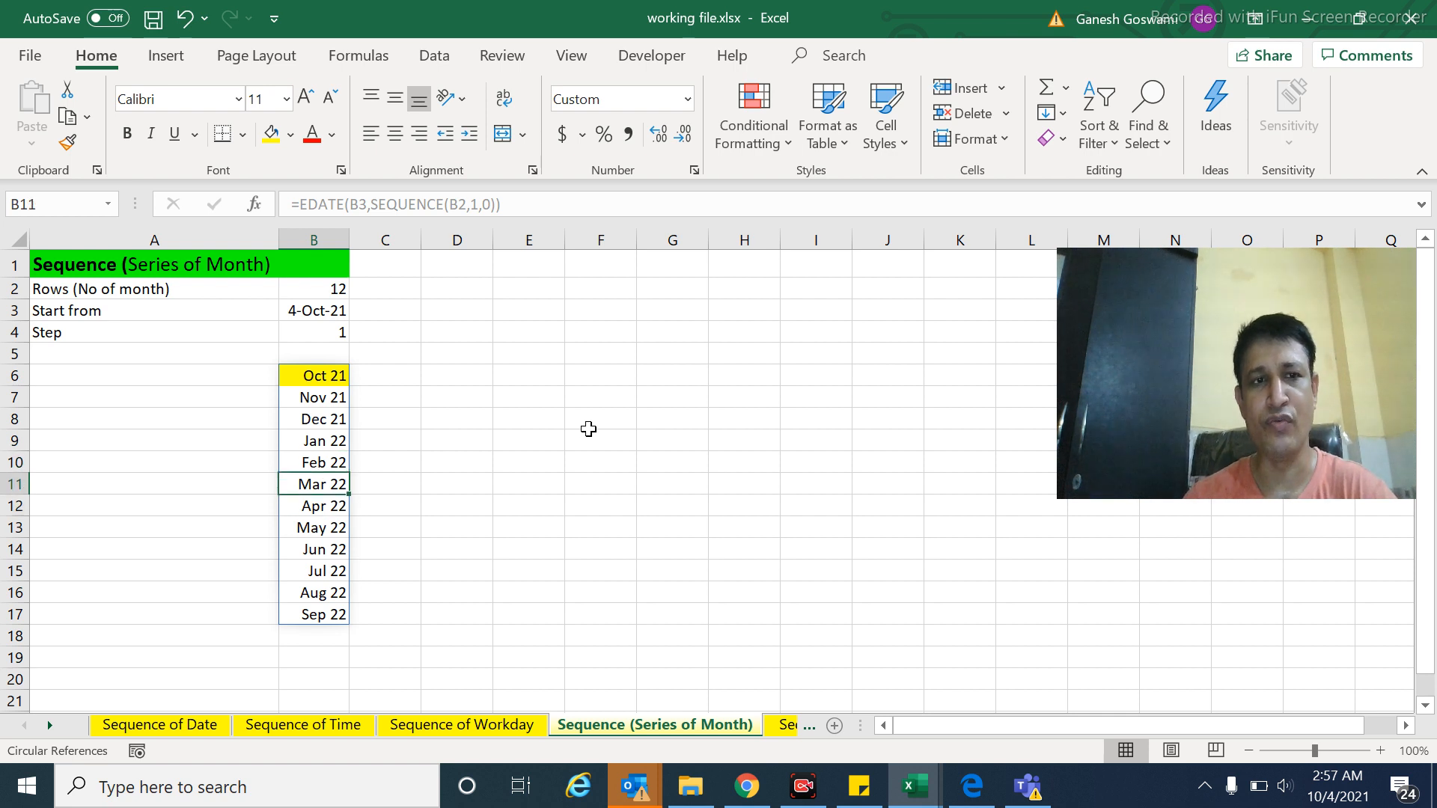
key("Left")
key("Right")
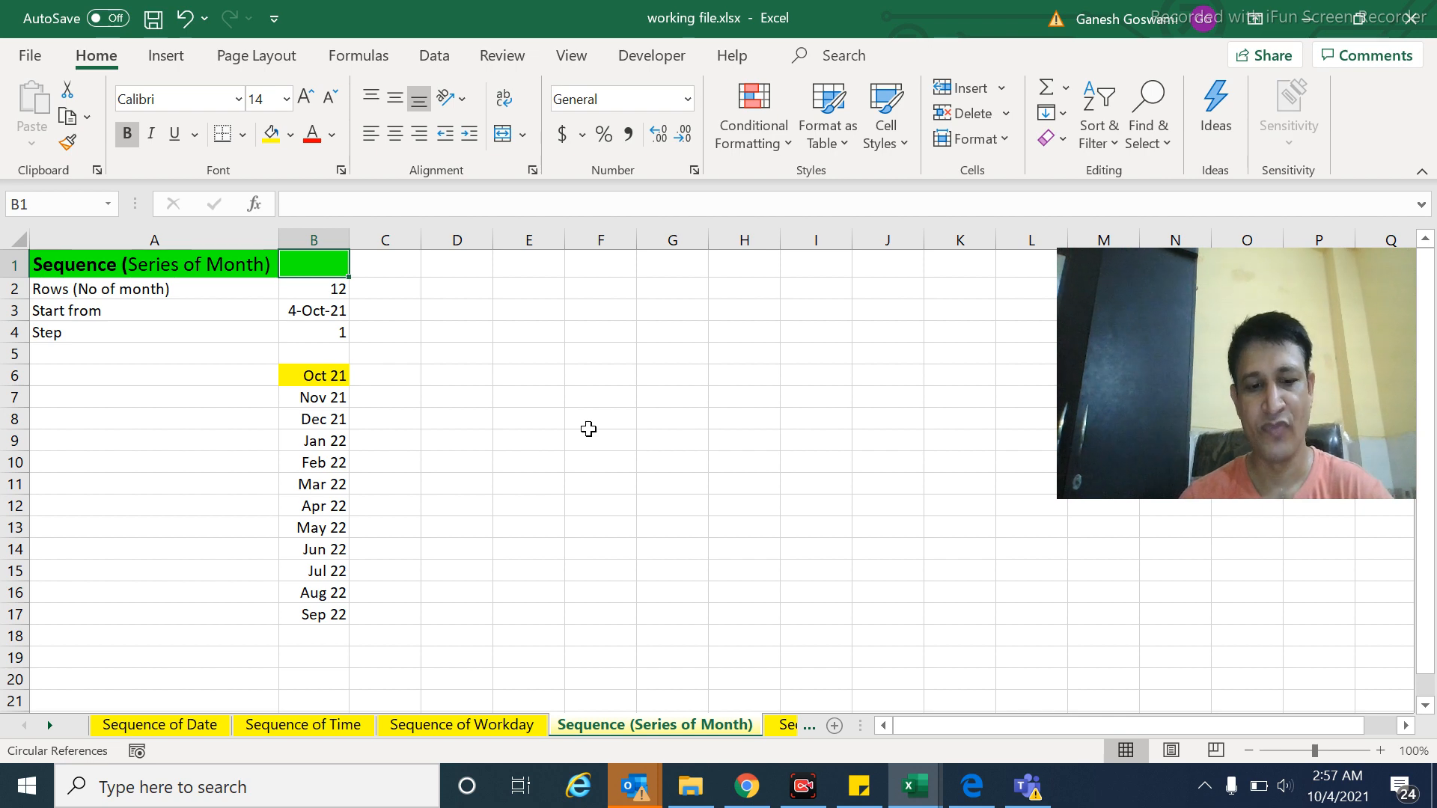
- Open the Sequence (Series of Years) sheet and clear the existing year series in B6:B15
key("ctrl+Page_Down")
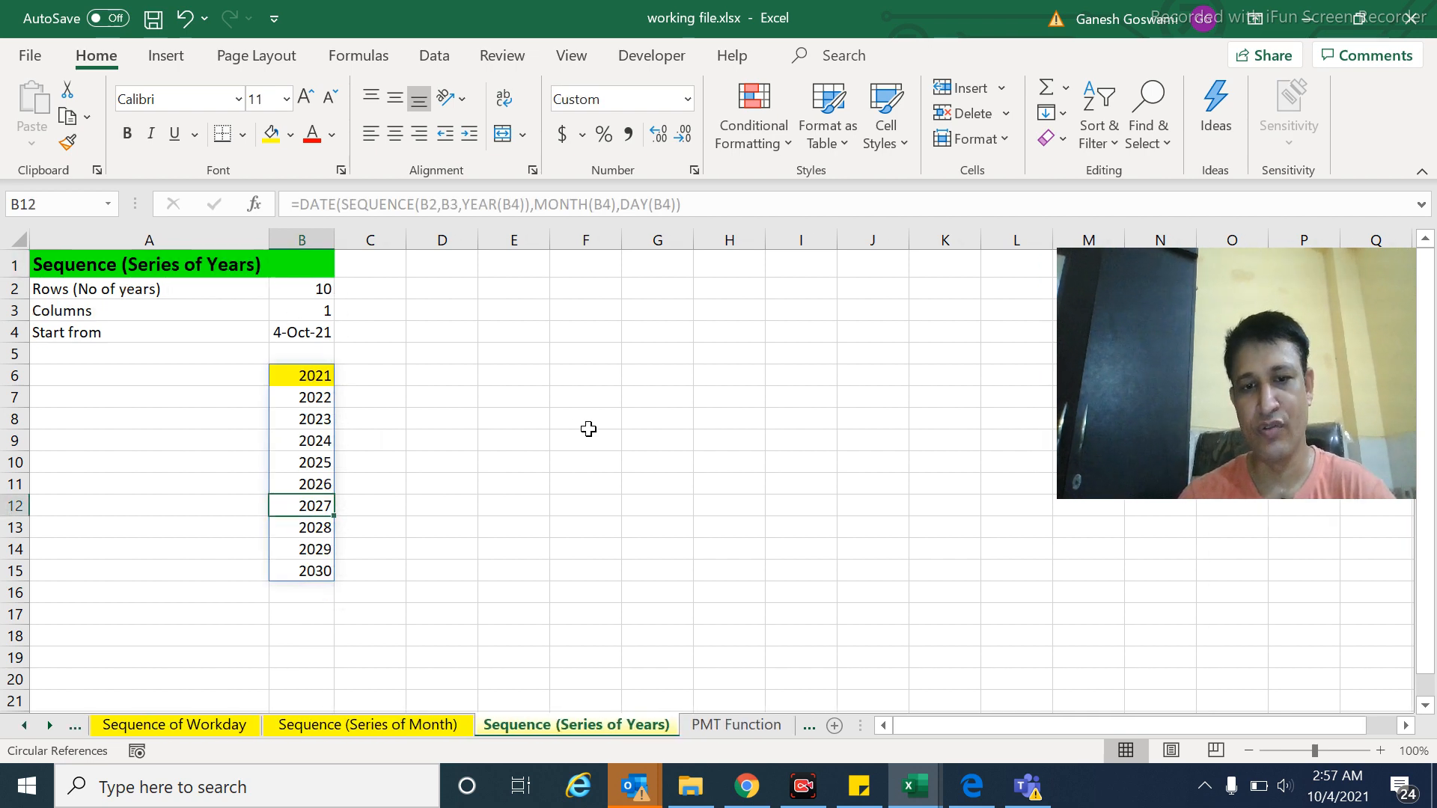
key("Down")
key("Up")
key("Up")
key("Up")
key("Up")
key("Up")
key("Up")
key("Up")
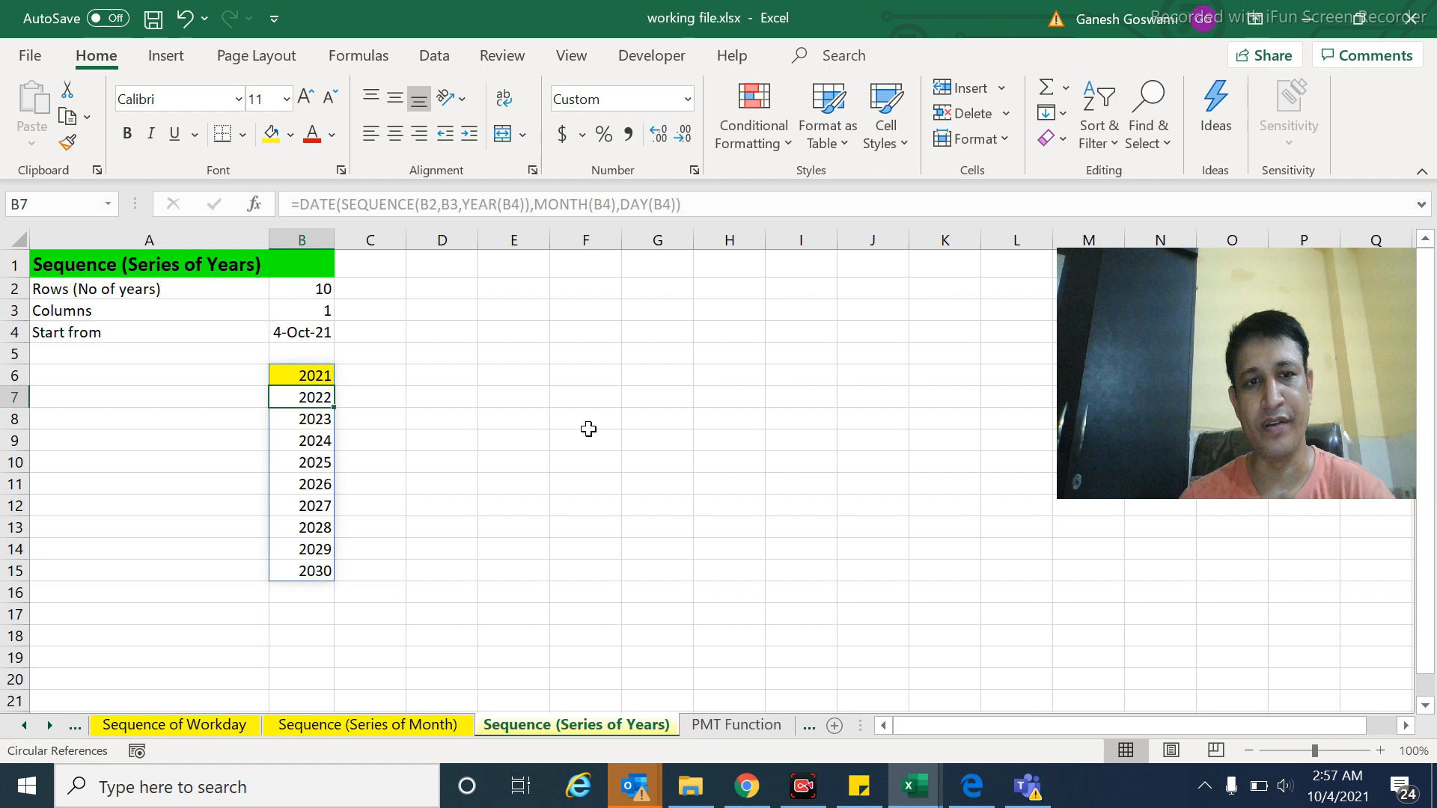
key("ctrl+shift+Down")
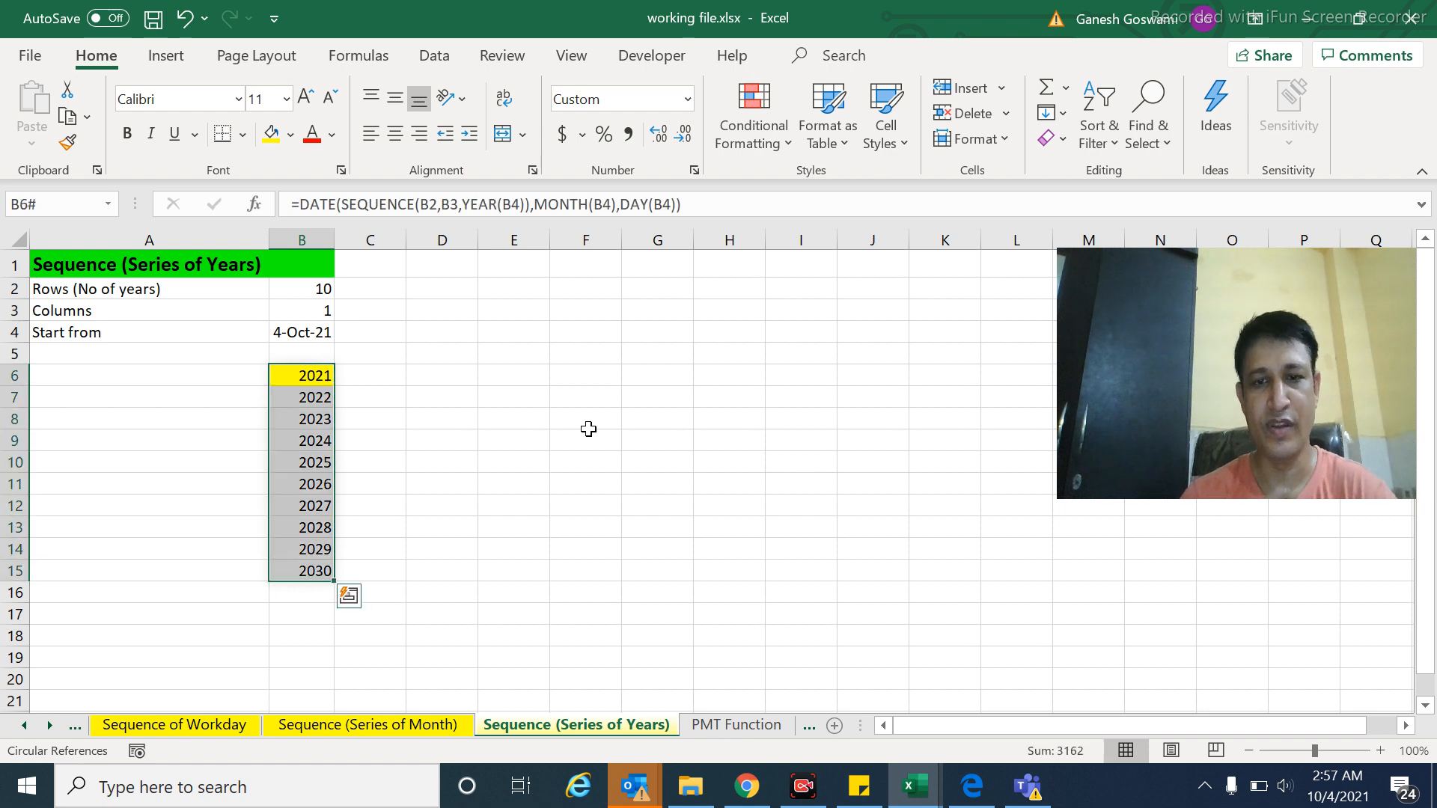
key("Delete")
key("Up")
key("Down")
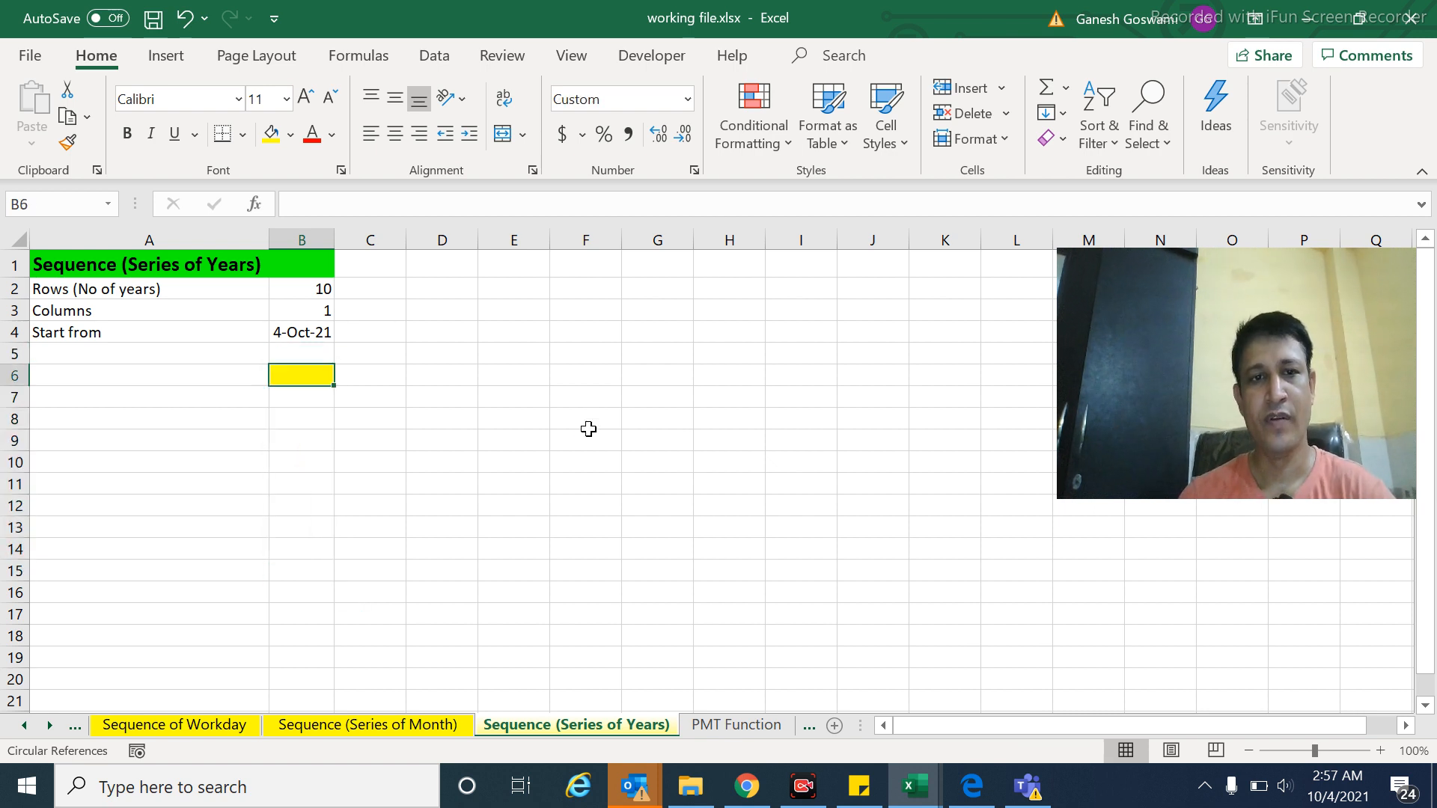
- Start a DATE formula in B6 whose year argument is SEQUENCE(B2,B3,YEAR(B4)), using the rows, columns and start date inputs
type("=")
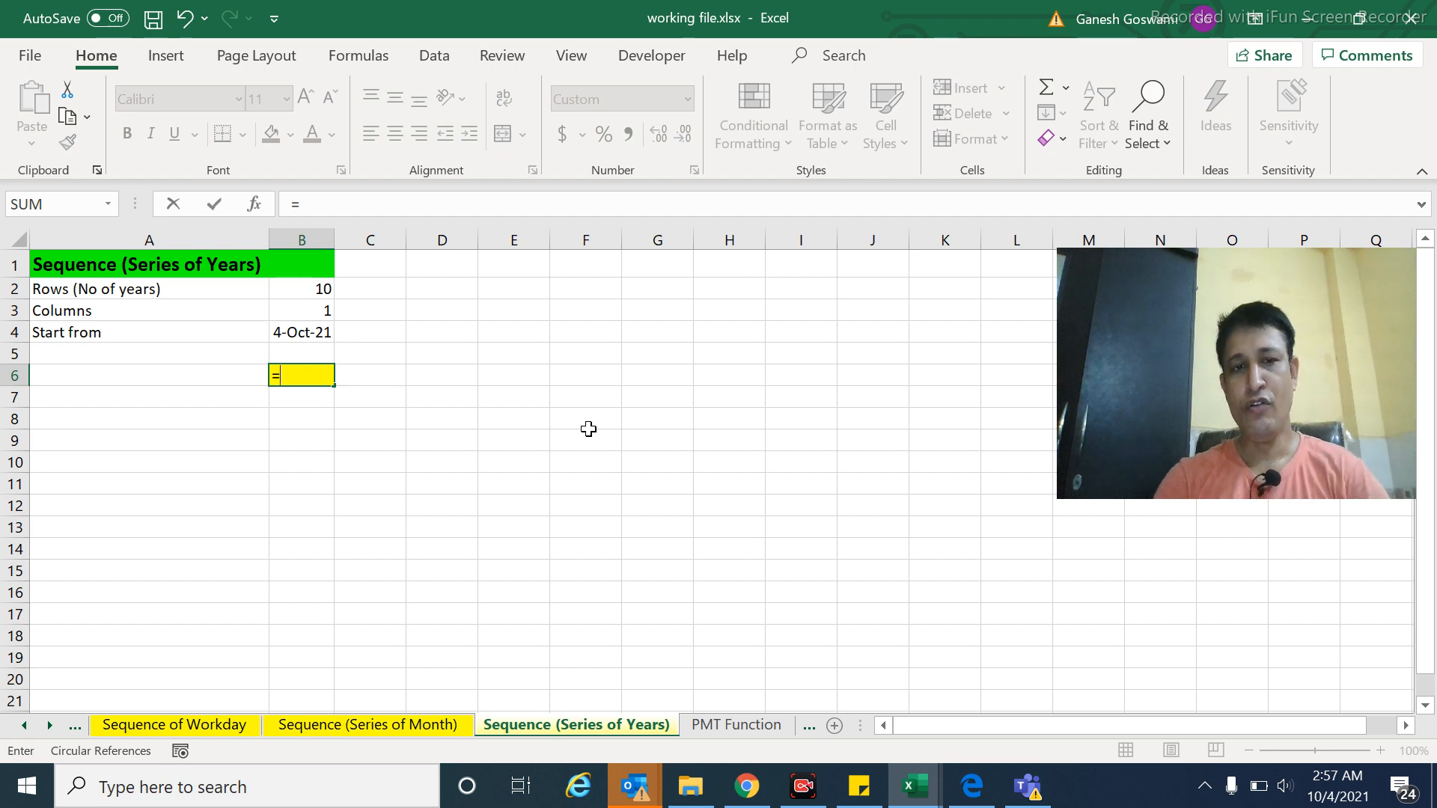
type("Dat")
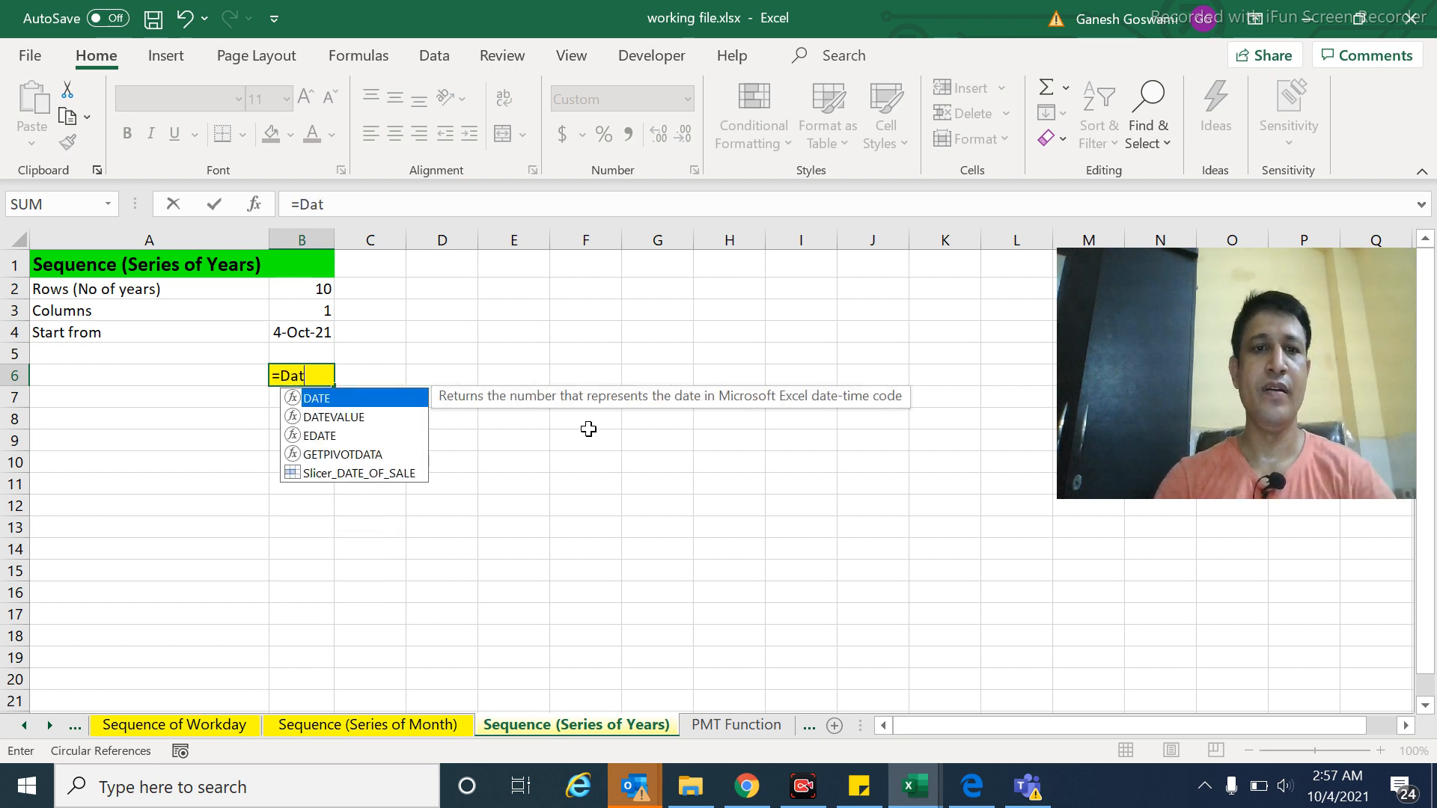
type("e(")
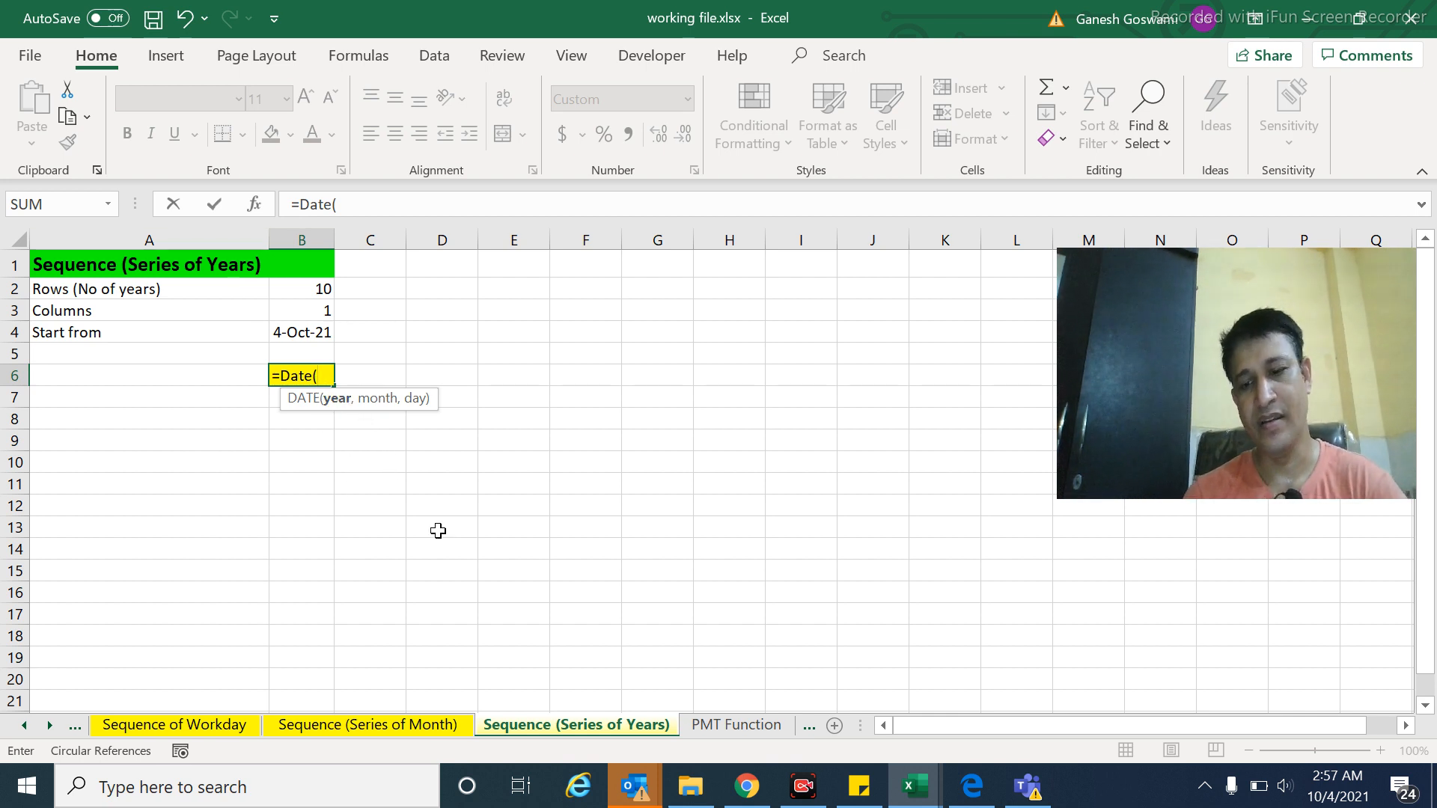
type("seq")
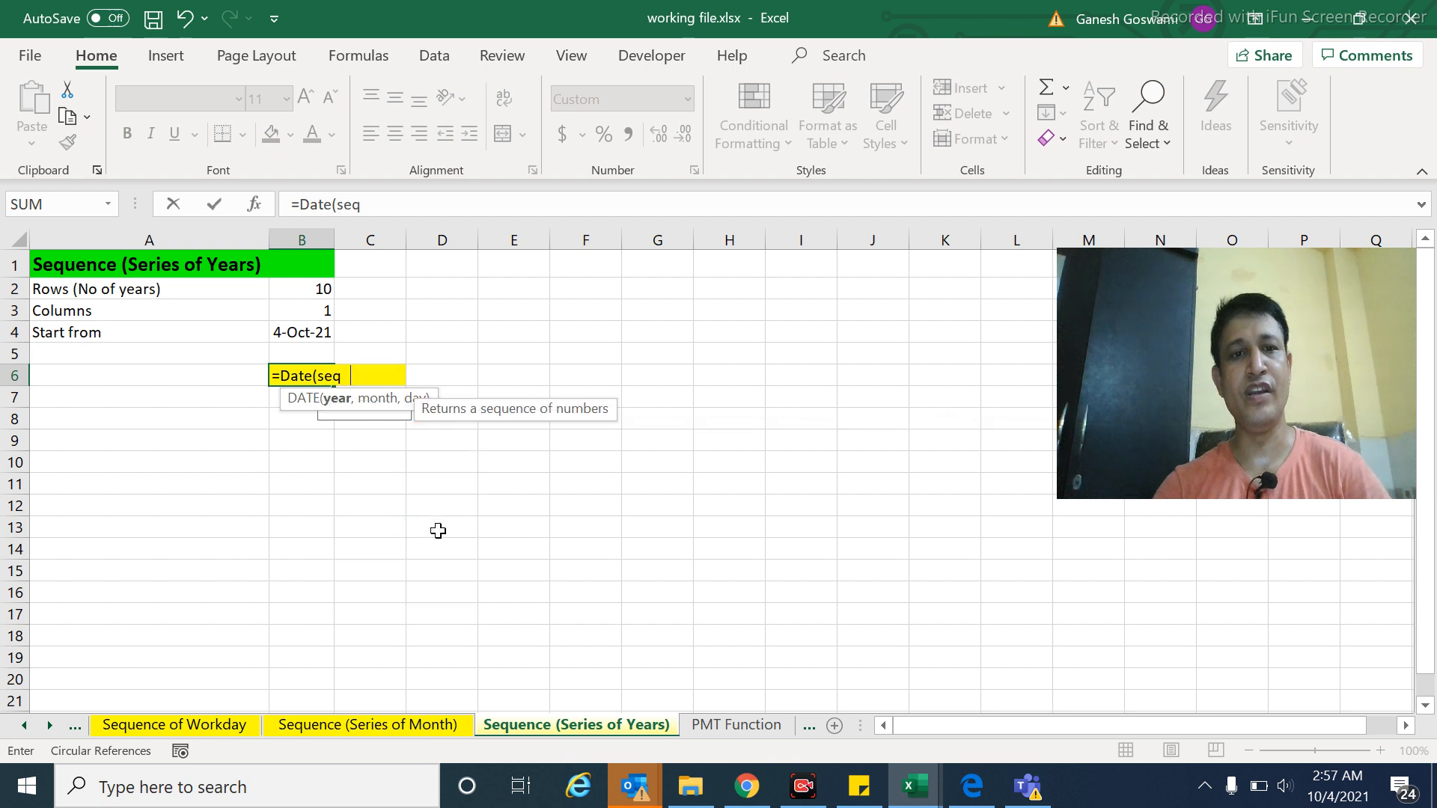
type("unece")
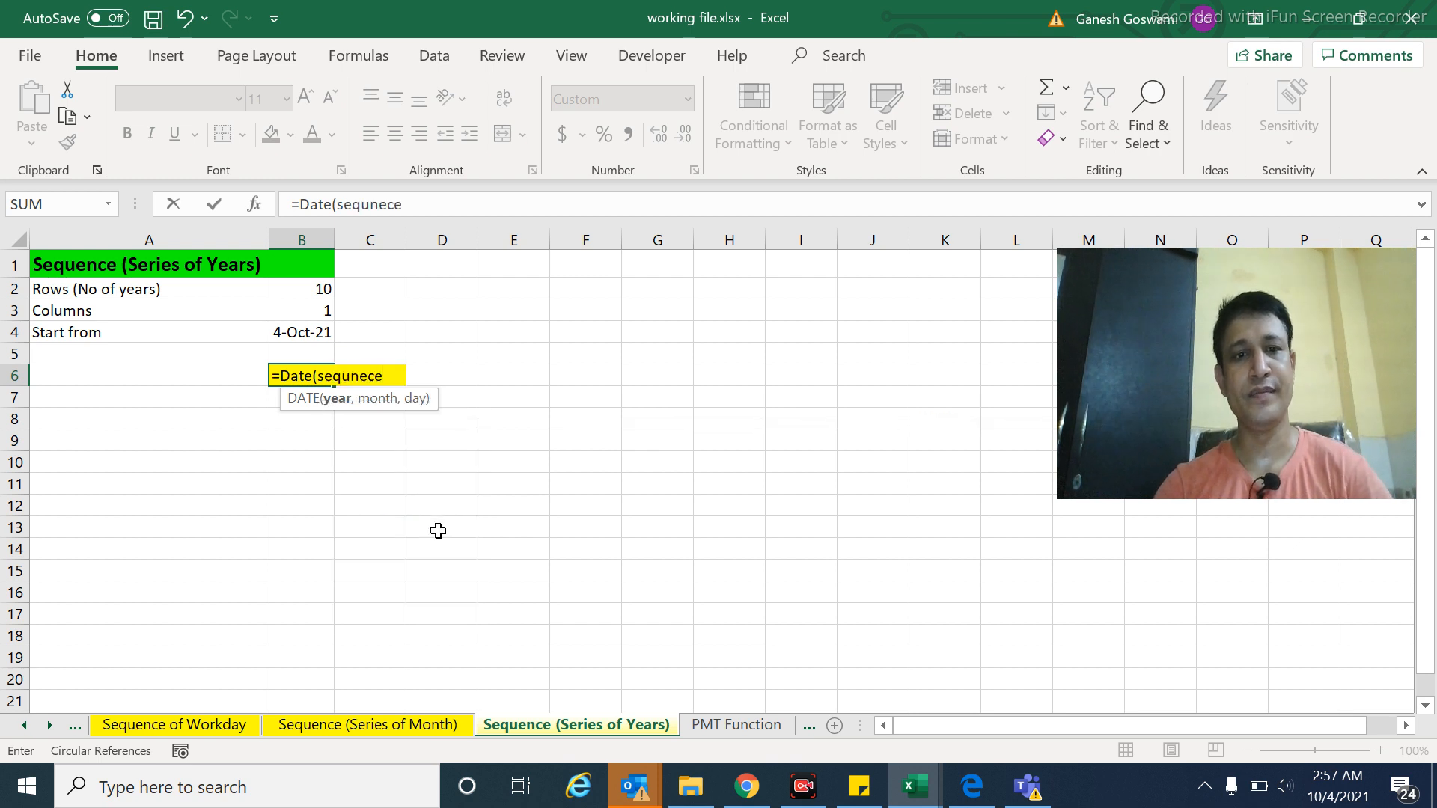
key("BackSpace")
key("BackSpace")
key("BackSpace")
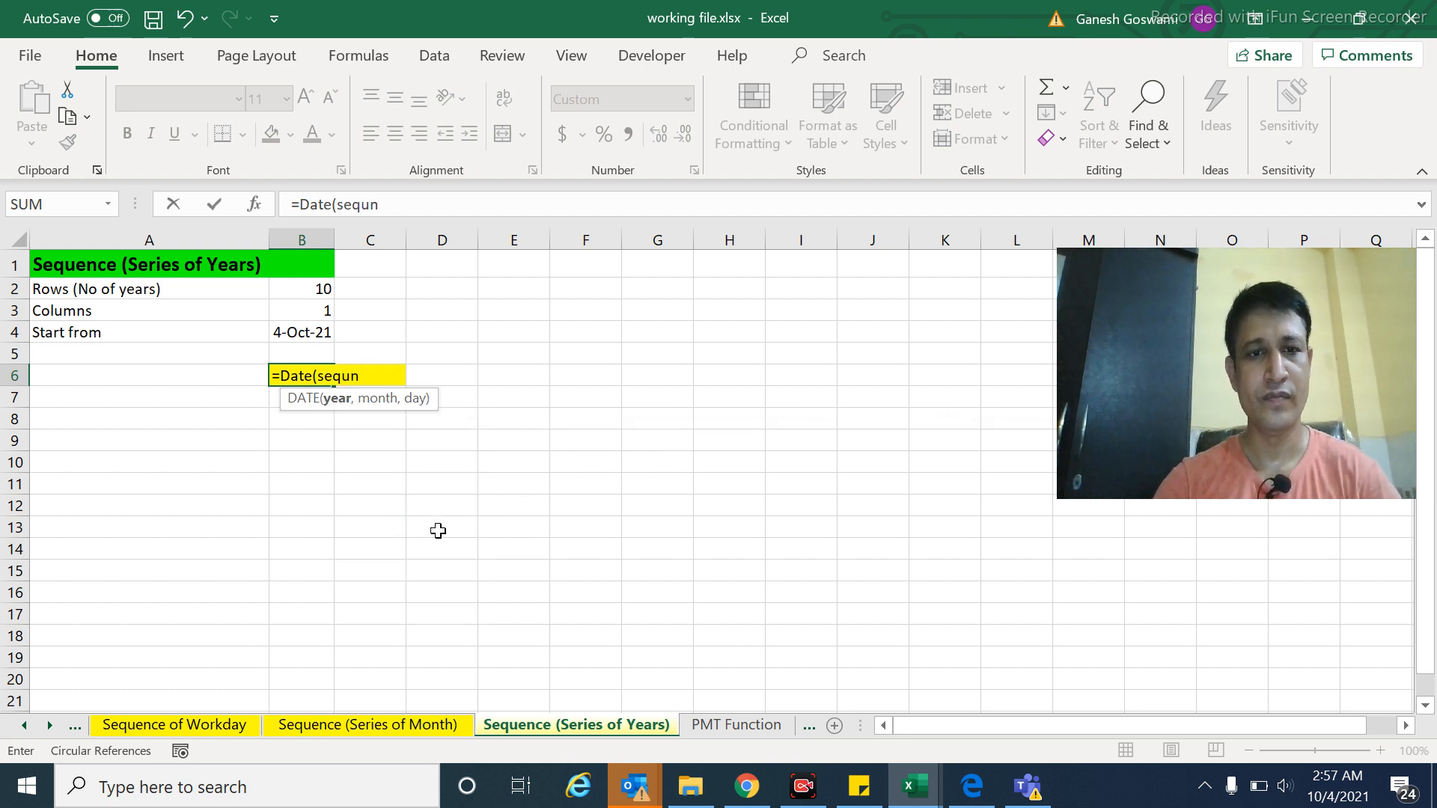
key("BackSpace")
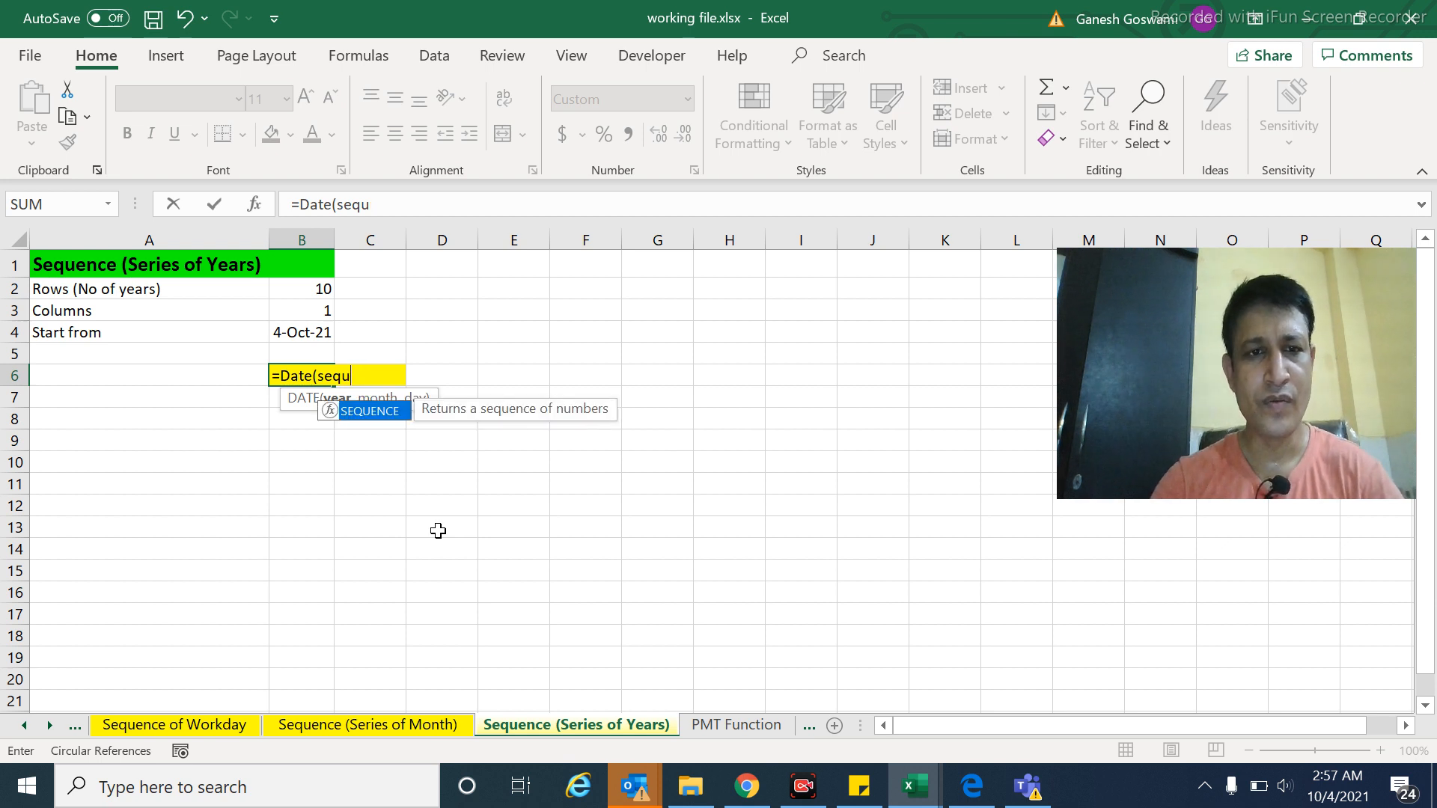
type("ence")
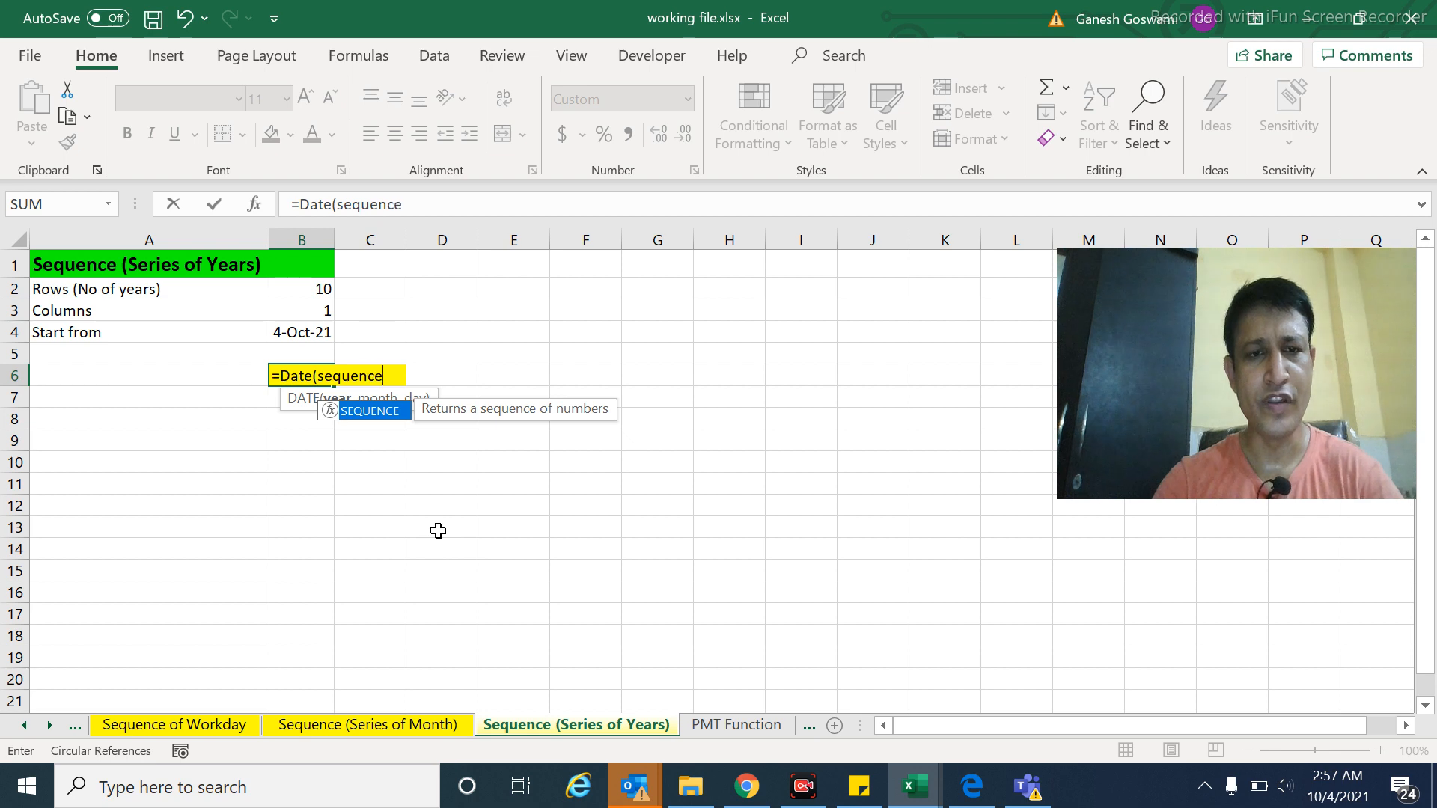
type("(")
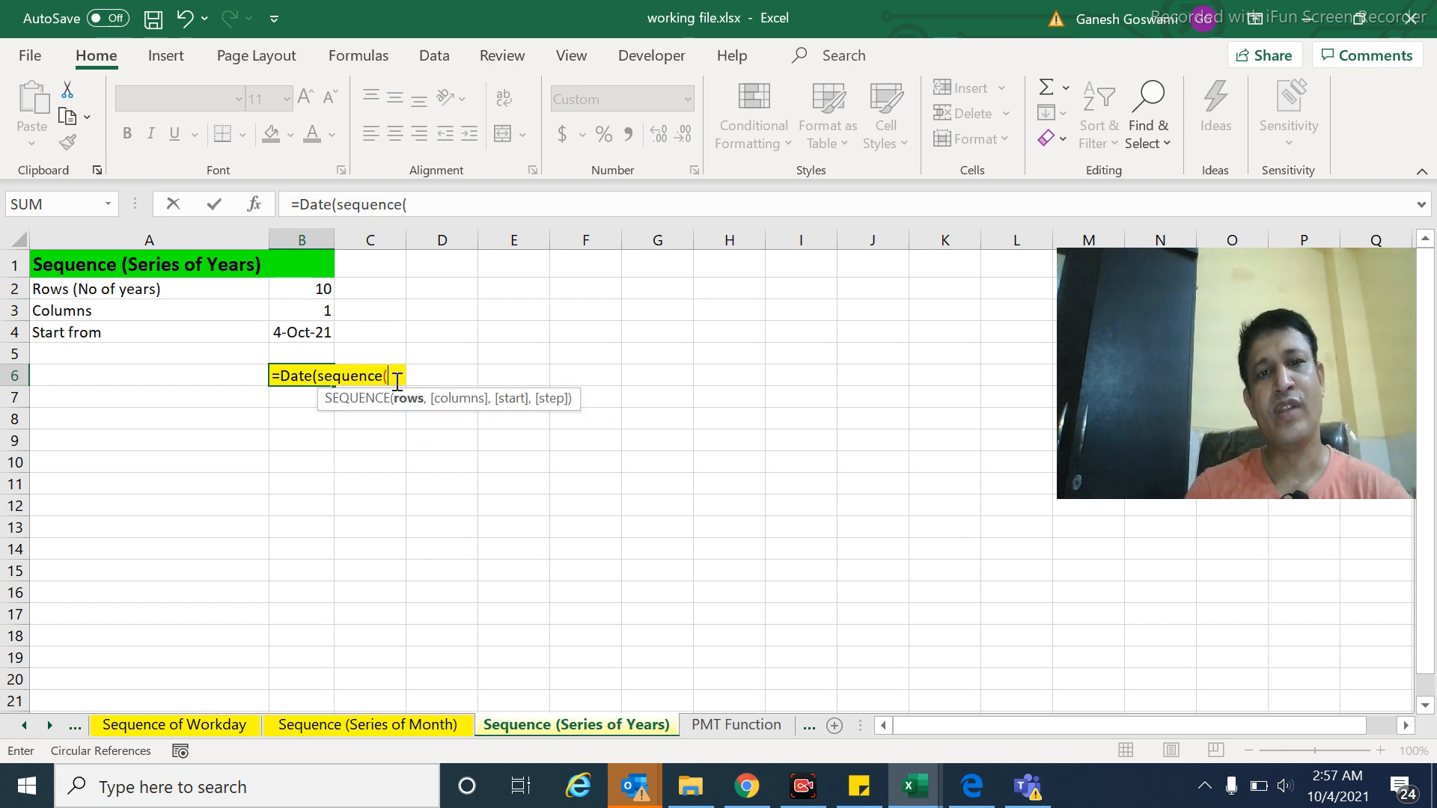
left_click(298, 288)
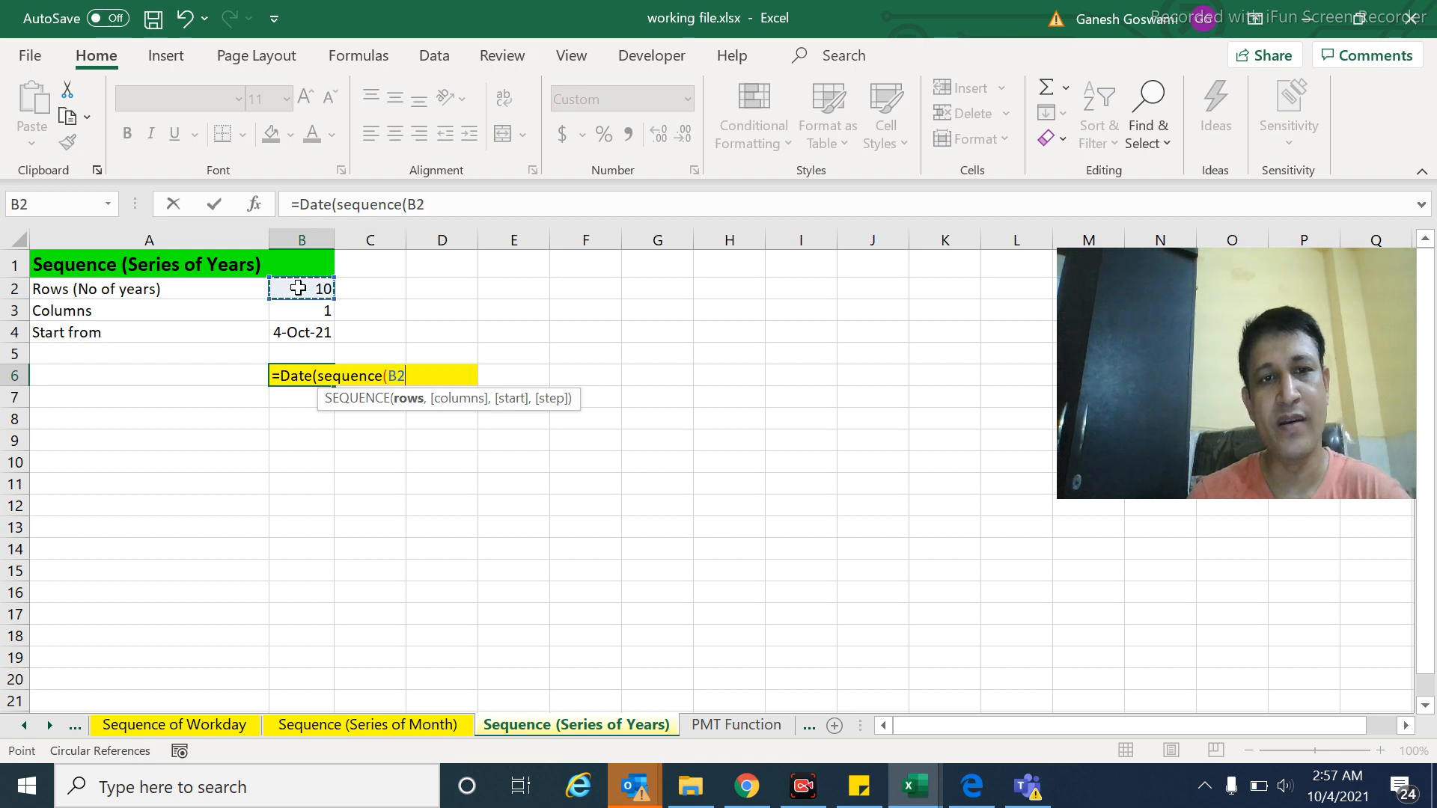
type(",")
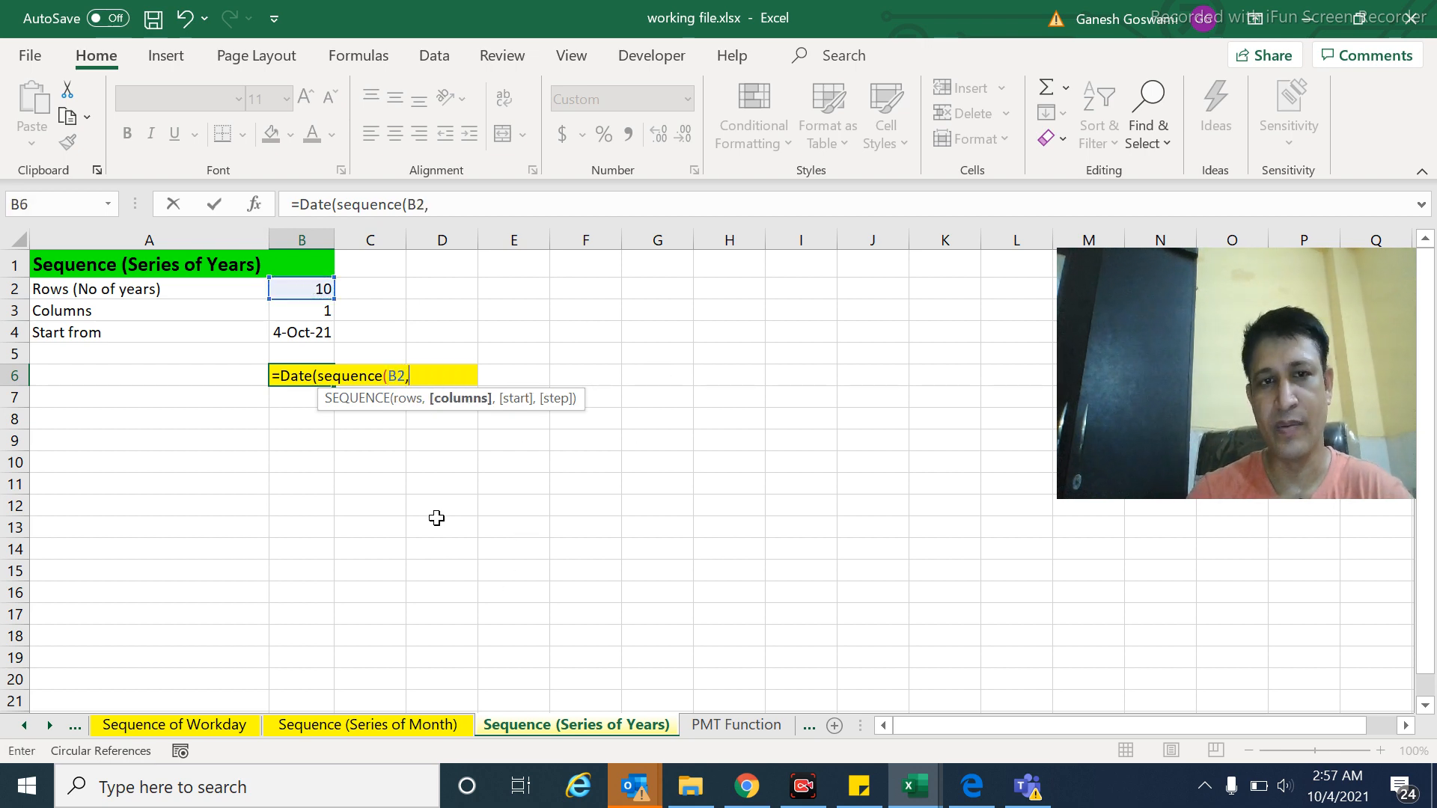
left_click(314, 308)
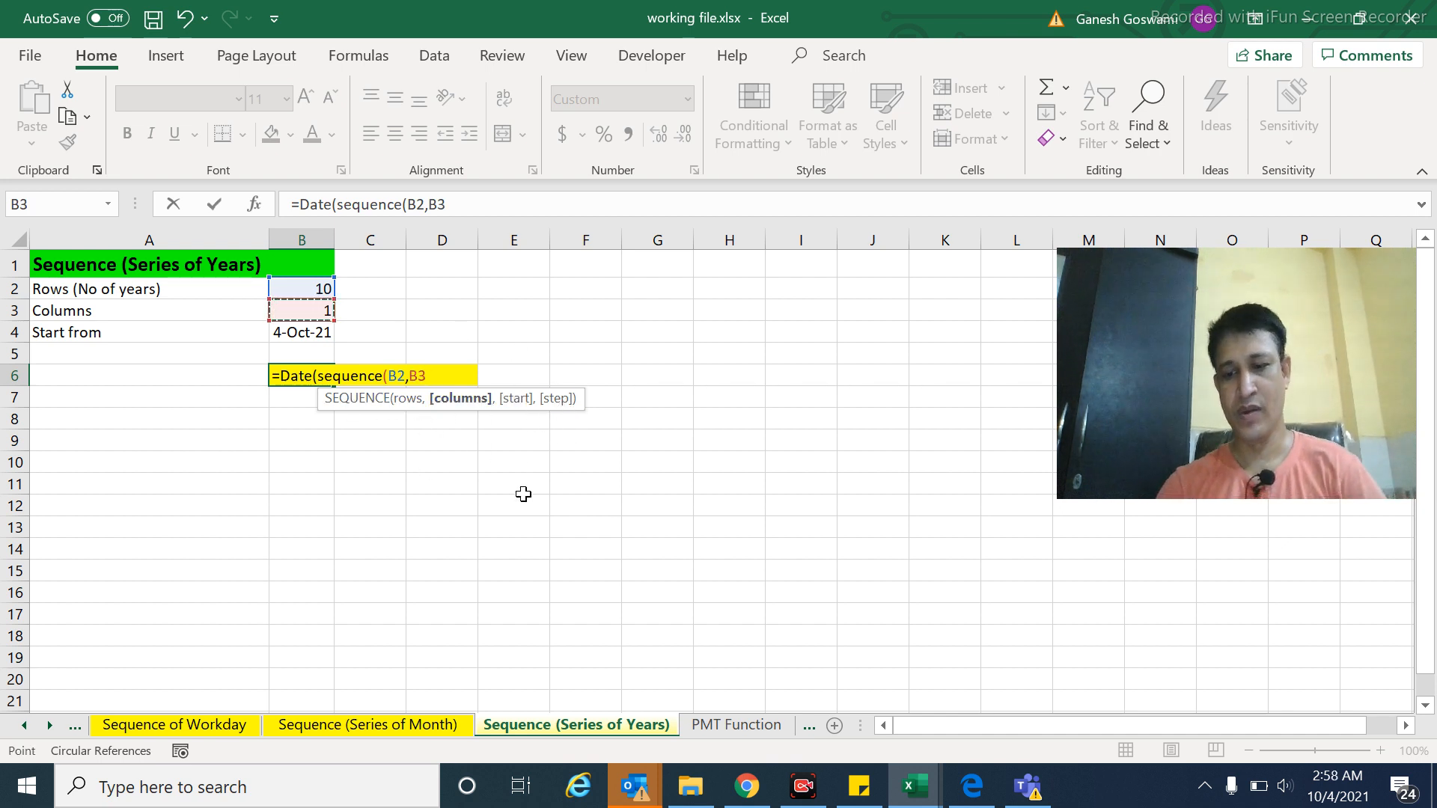
type(",Ye")
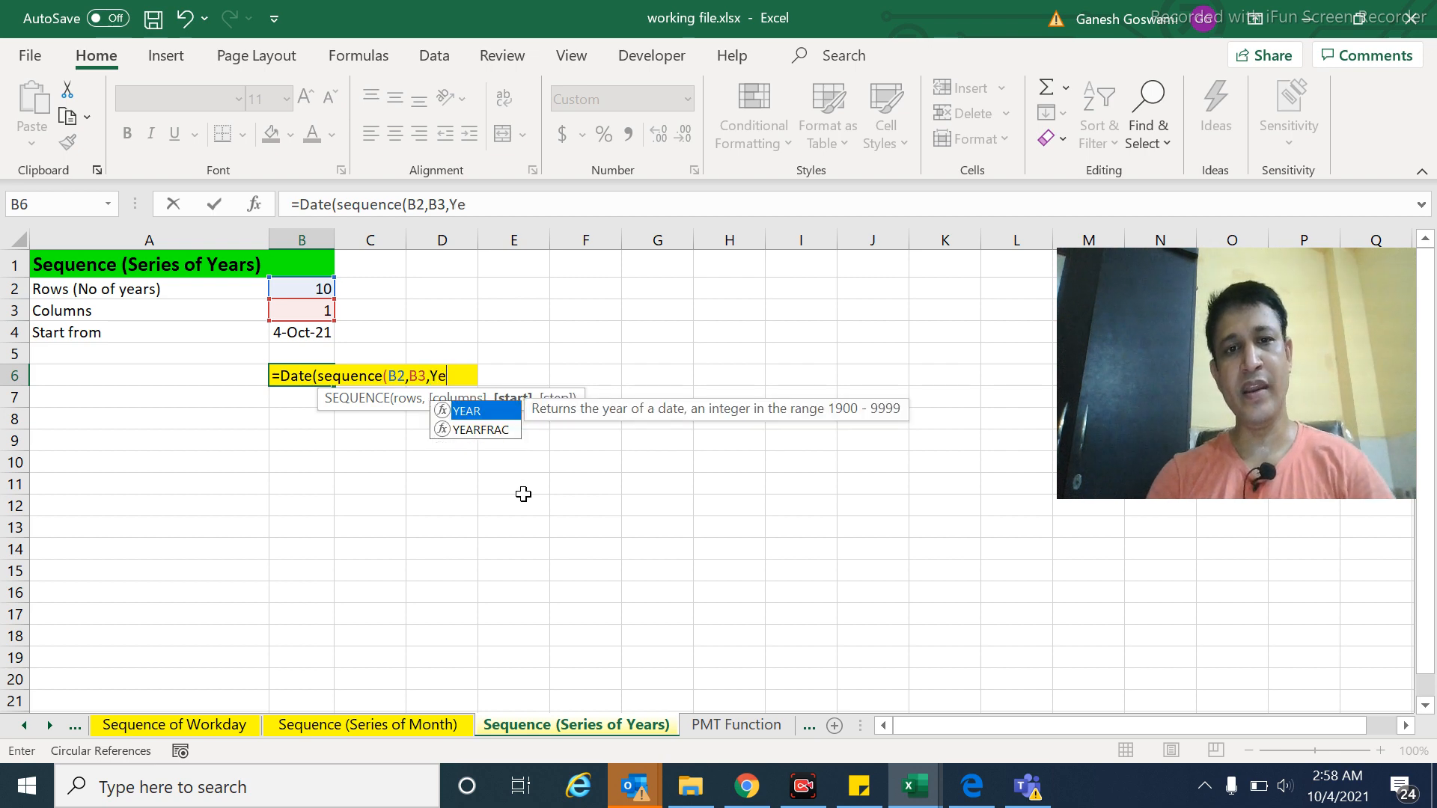
type("ar(")
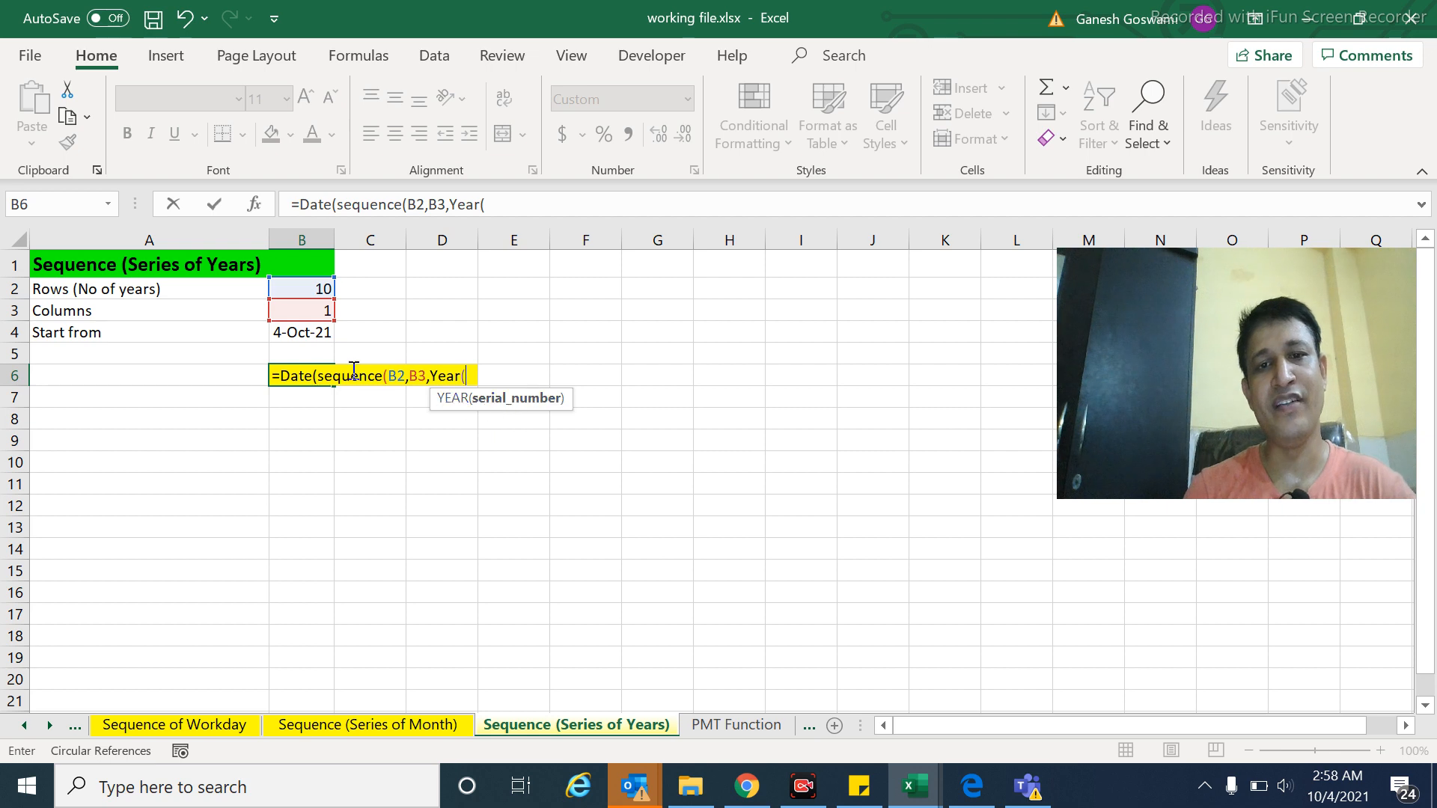
left_click(288, 338)
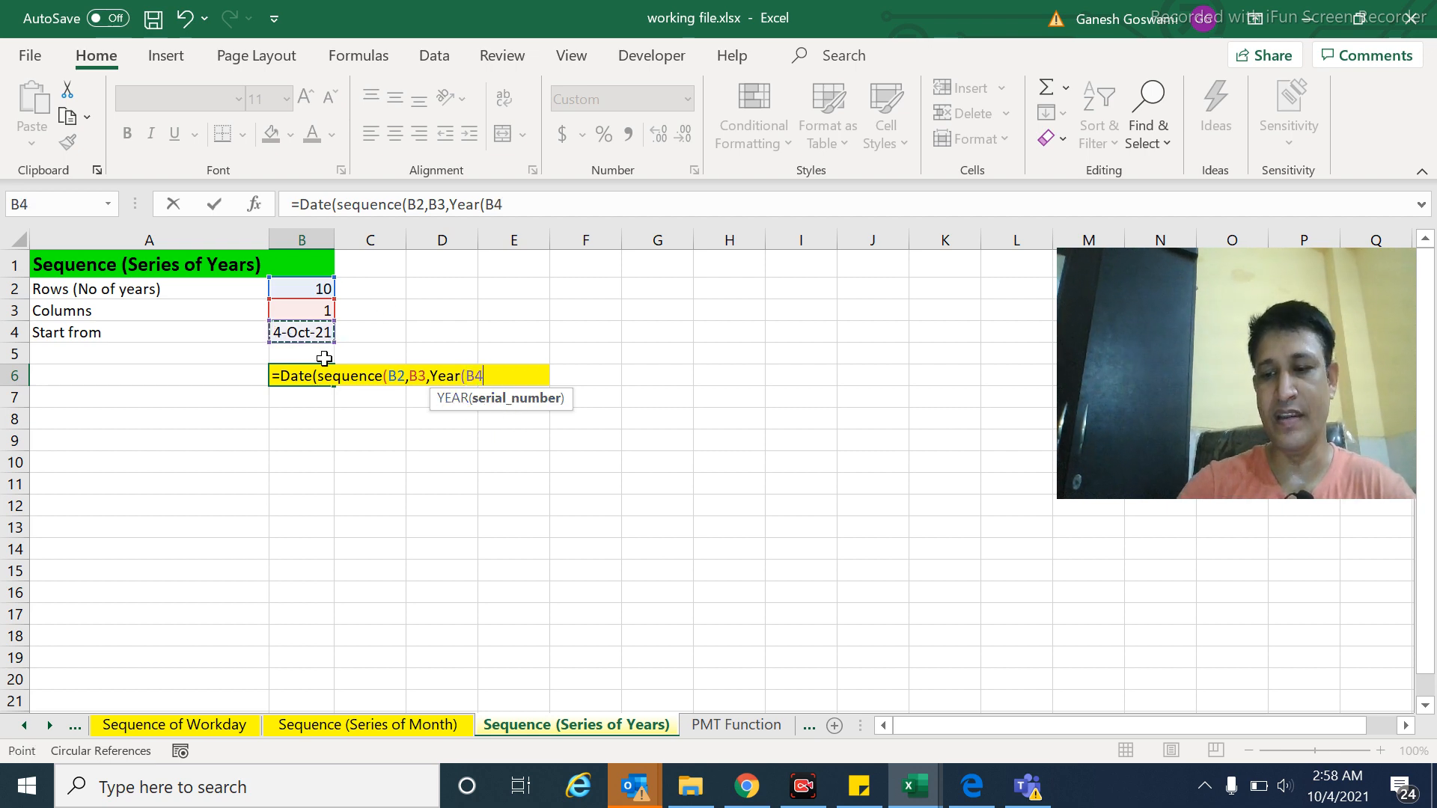
type("),")
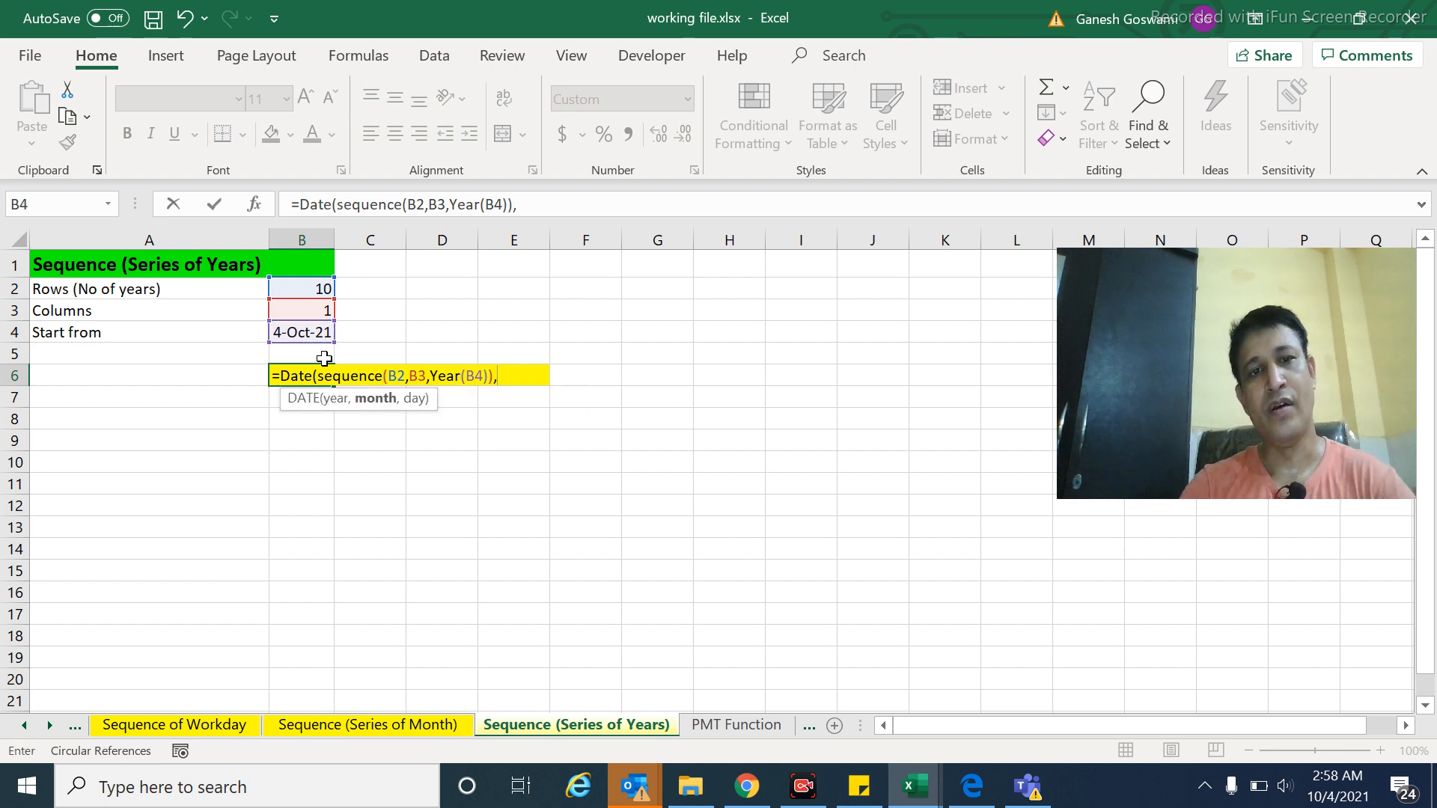
- Complete the DATE formula in B6 with MONTH(B4) as the month and DAY(B4) as the day, and enter it
type("month(")
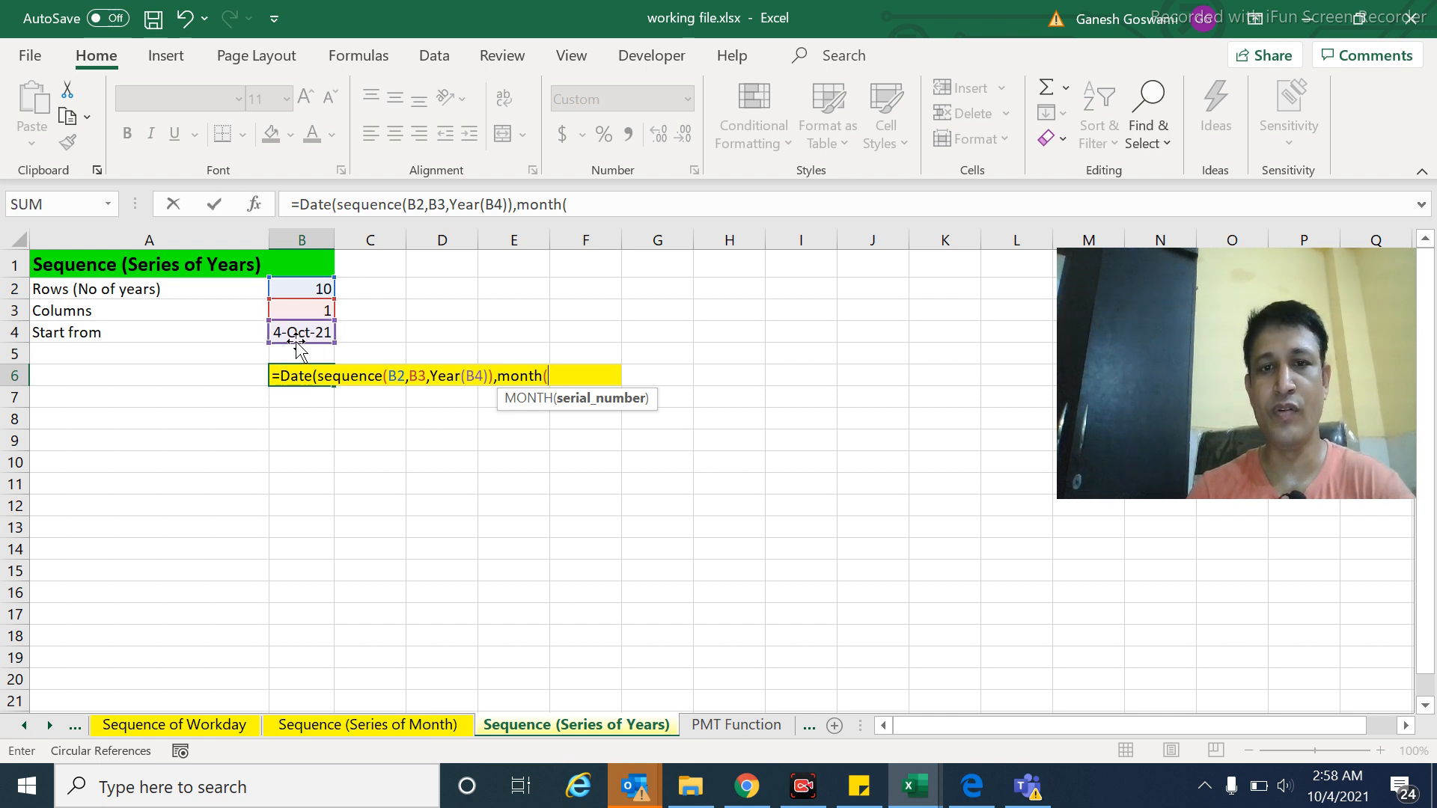
left_click(296, 331)
type(")")
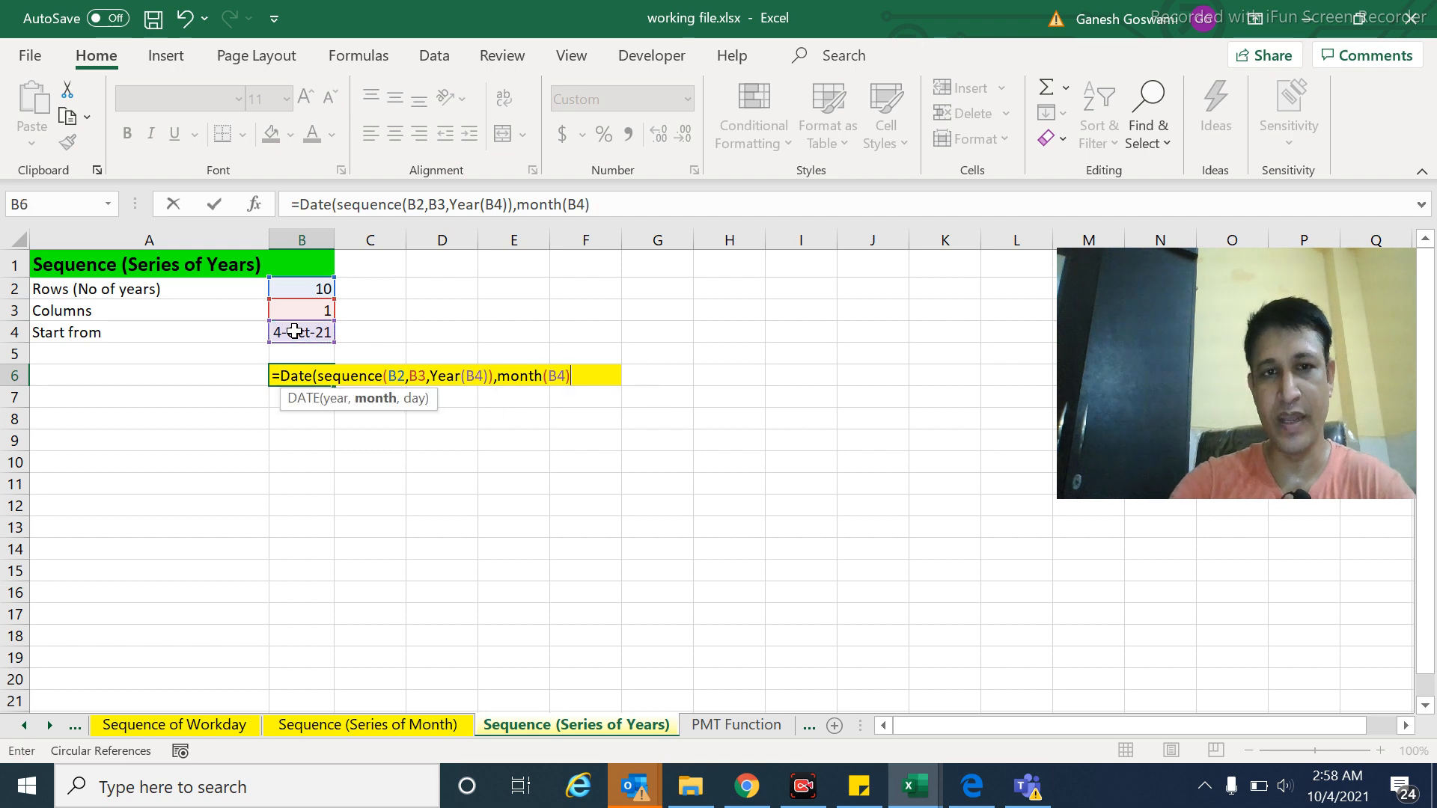
type(",")
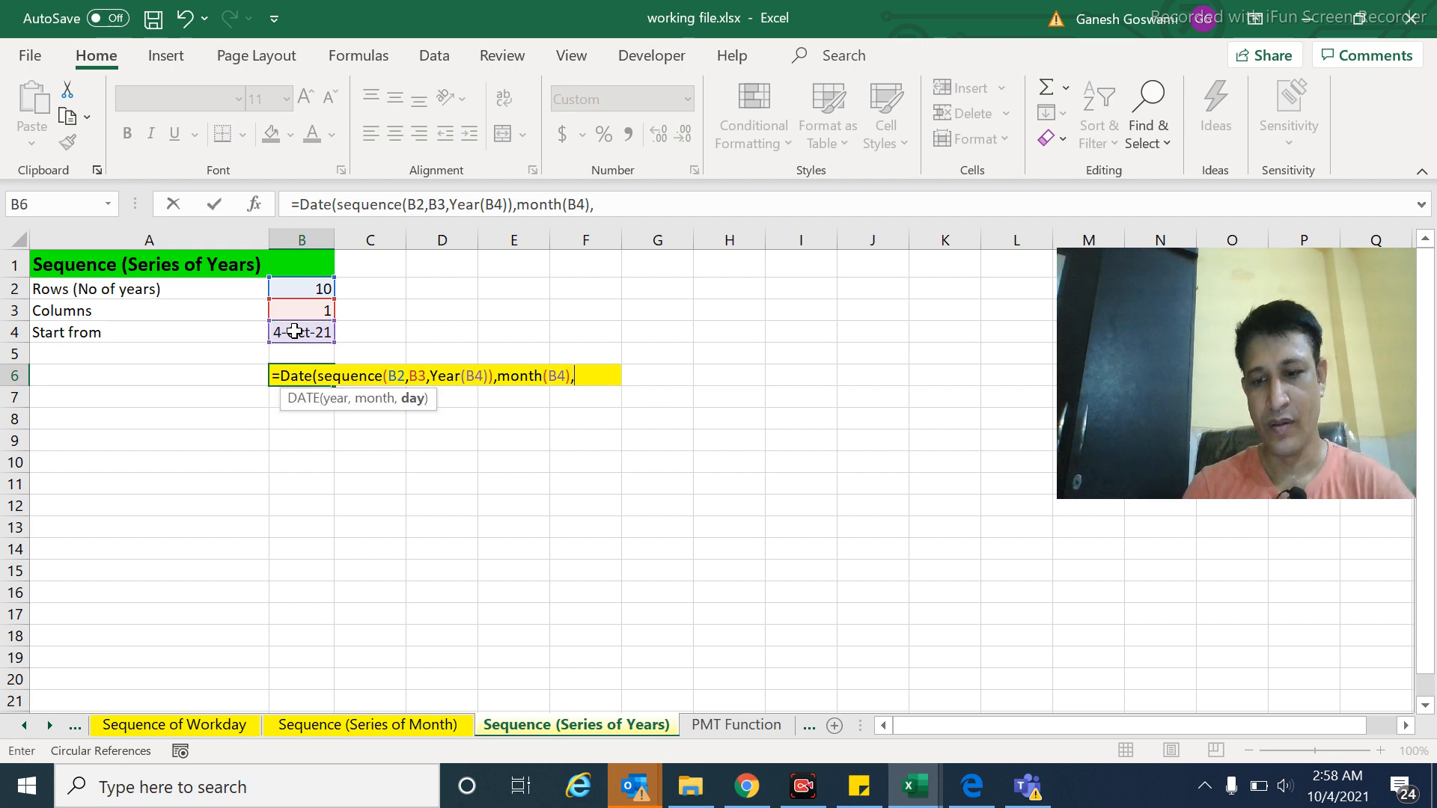
type("day(")
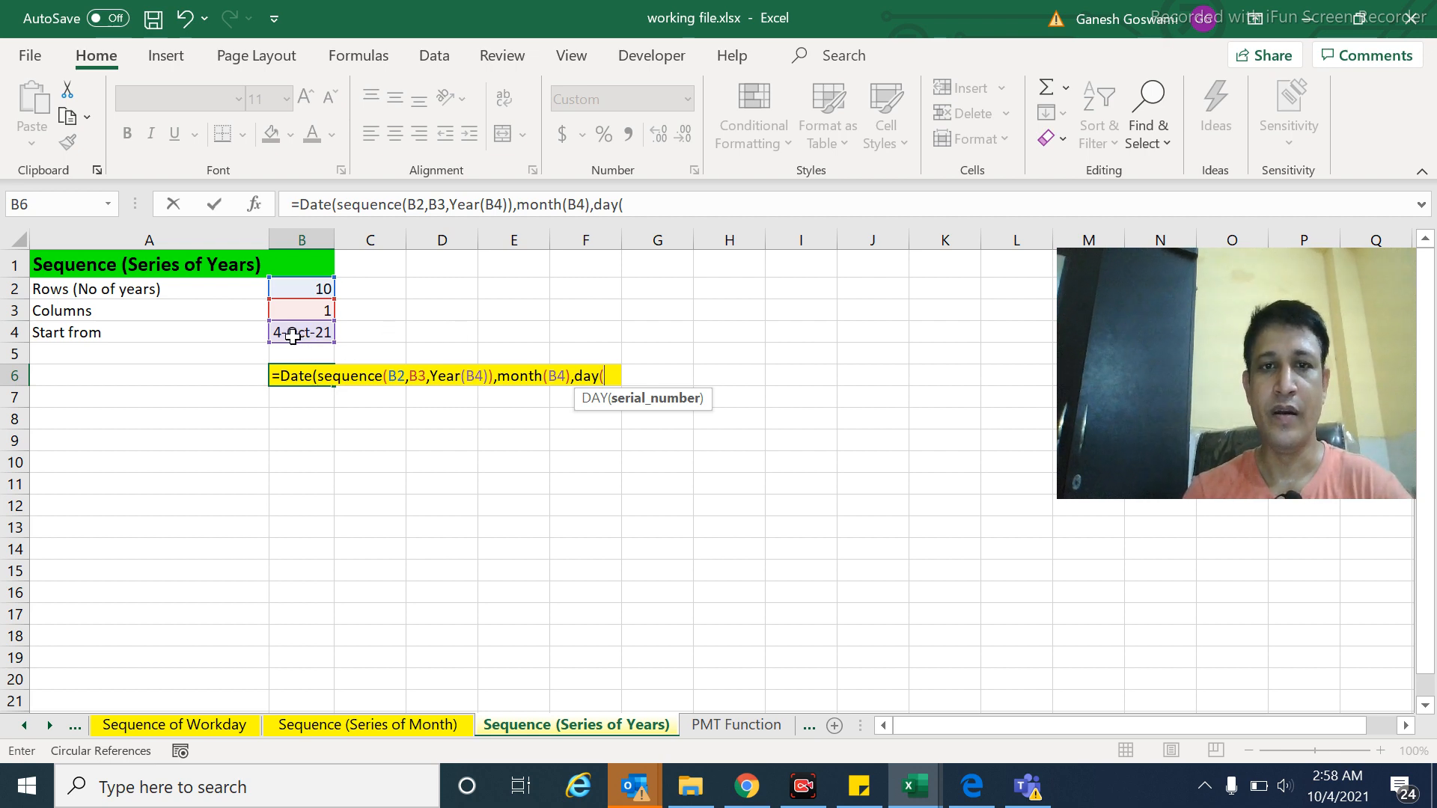
left_click(289, 336)
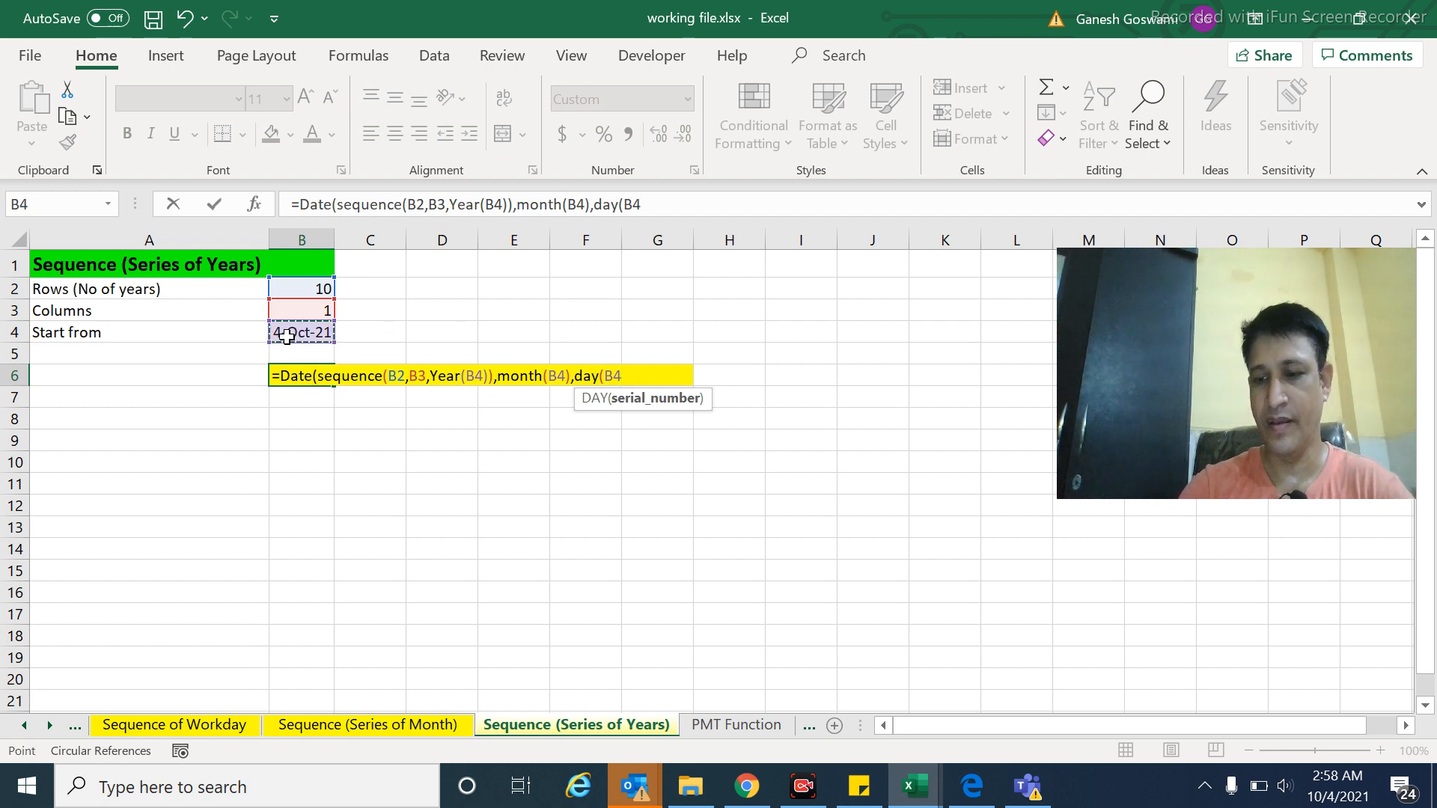
type(")")
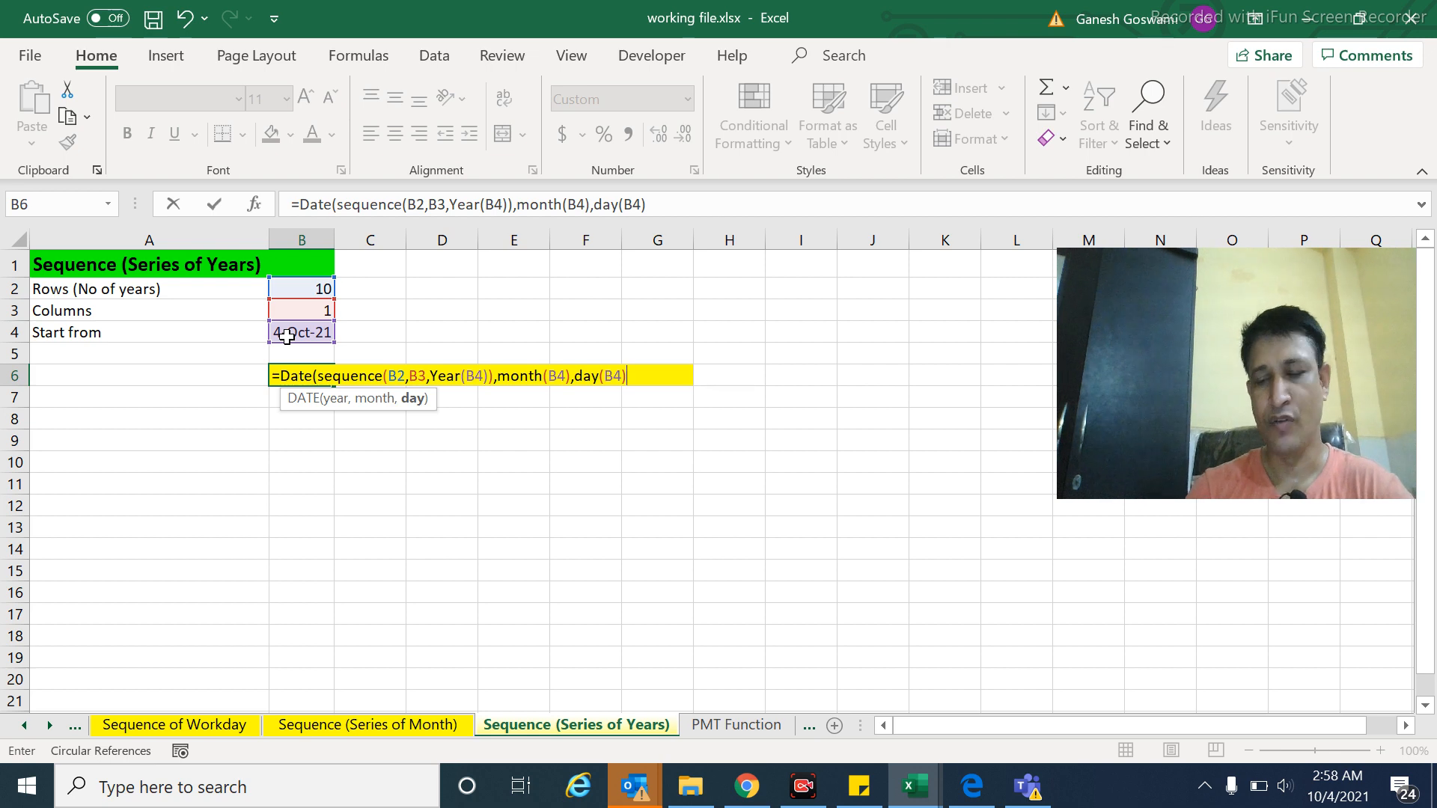
key("Return")
key("Return")
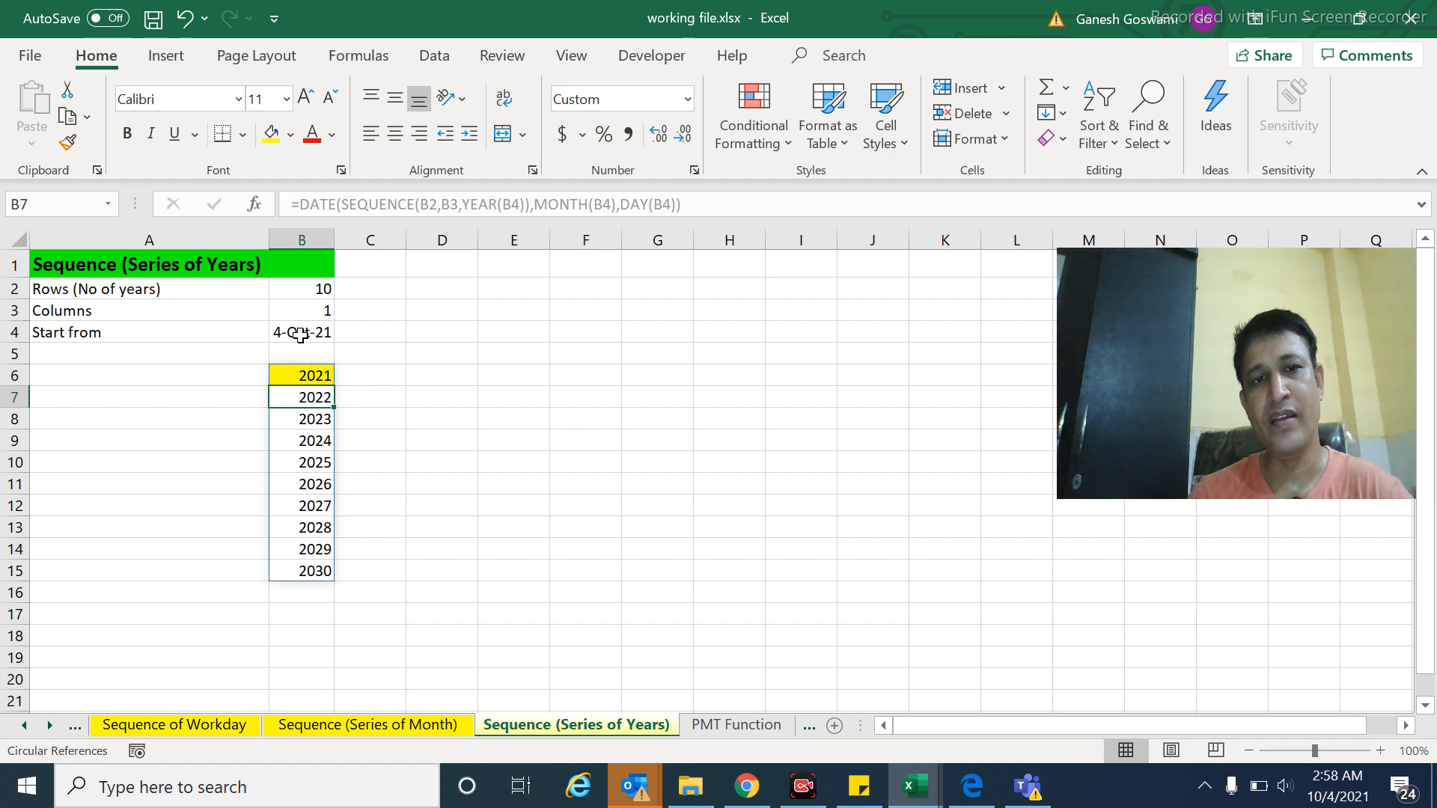
- Examine the generated year series in B6:B15 and its formula against the rows, columns and start date inputs
key("Down")
key("Down")
key("Down")
key("Down")
key("Down")
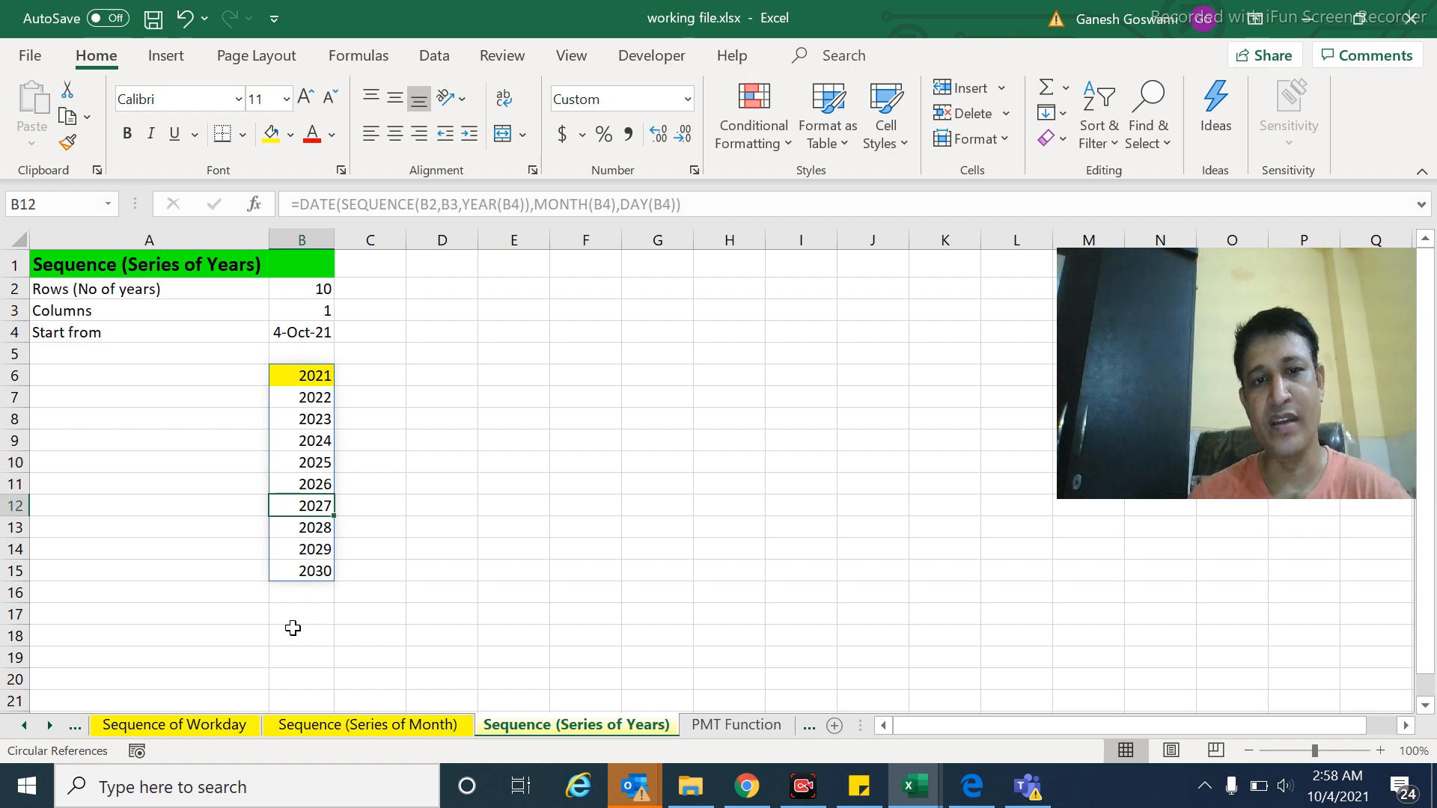
key("Down")
key("Down")
key("Down")
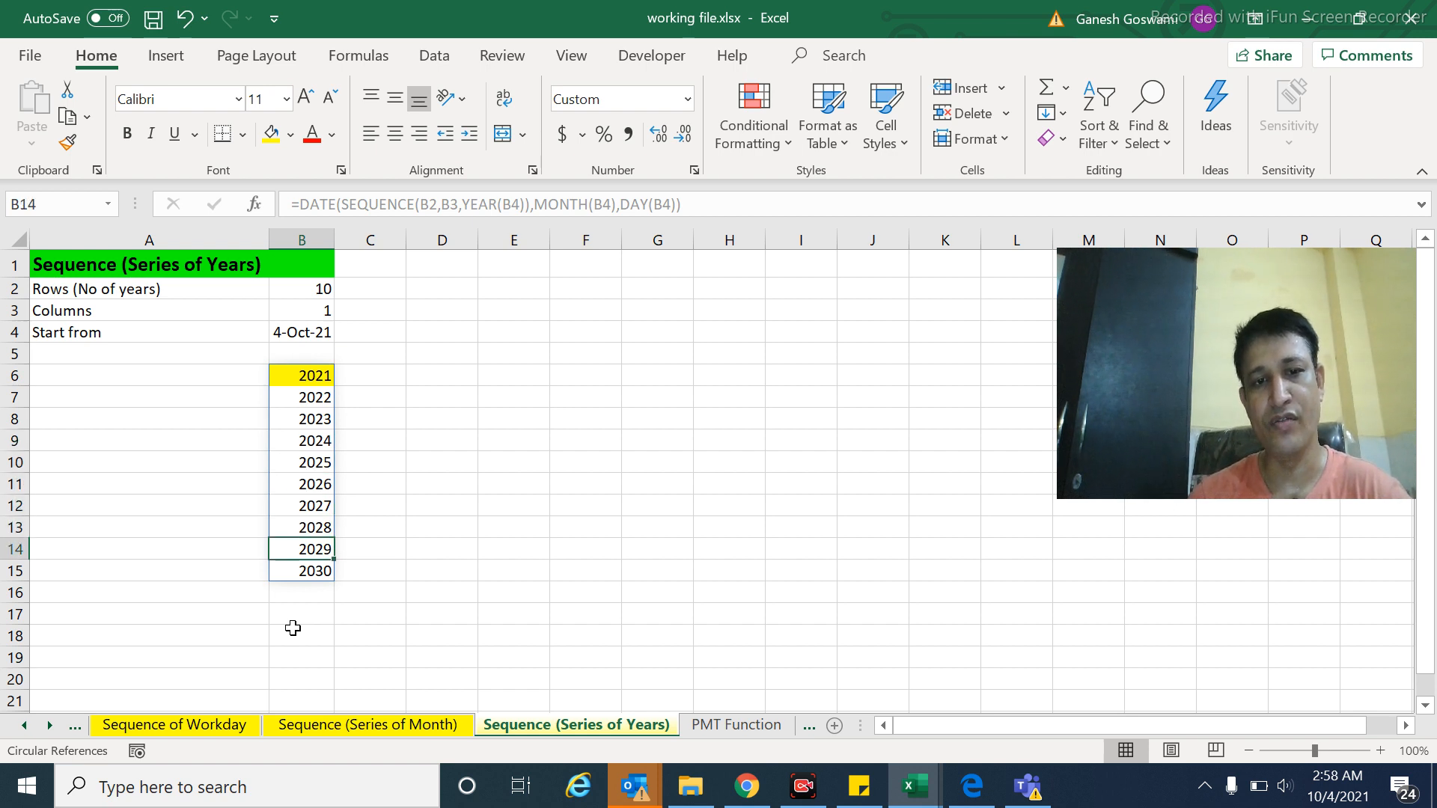
key("Up")
key("Up")
key("Up")
key("Up")
key("Up")
key("Up")
key("Up")
key("Up")
key("Up")
key("Up")
key("Up")
key("Up")
key("Up")
key("Up")
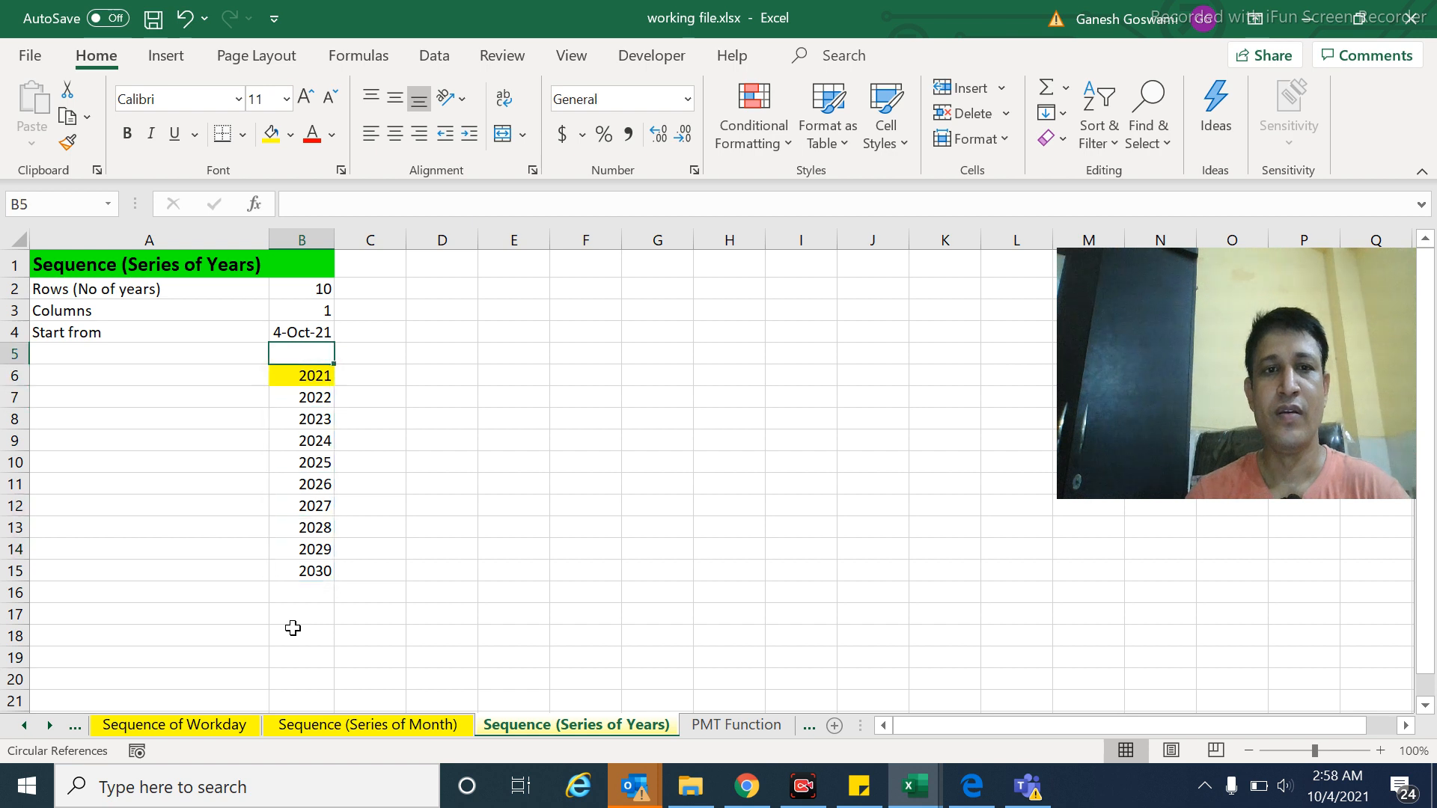
key("Down")
key("Down")
key("Down")
key("Up")
key("Up")
key("Down")
key("Down")
key("Down")
key("Down")
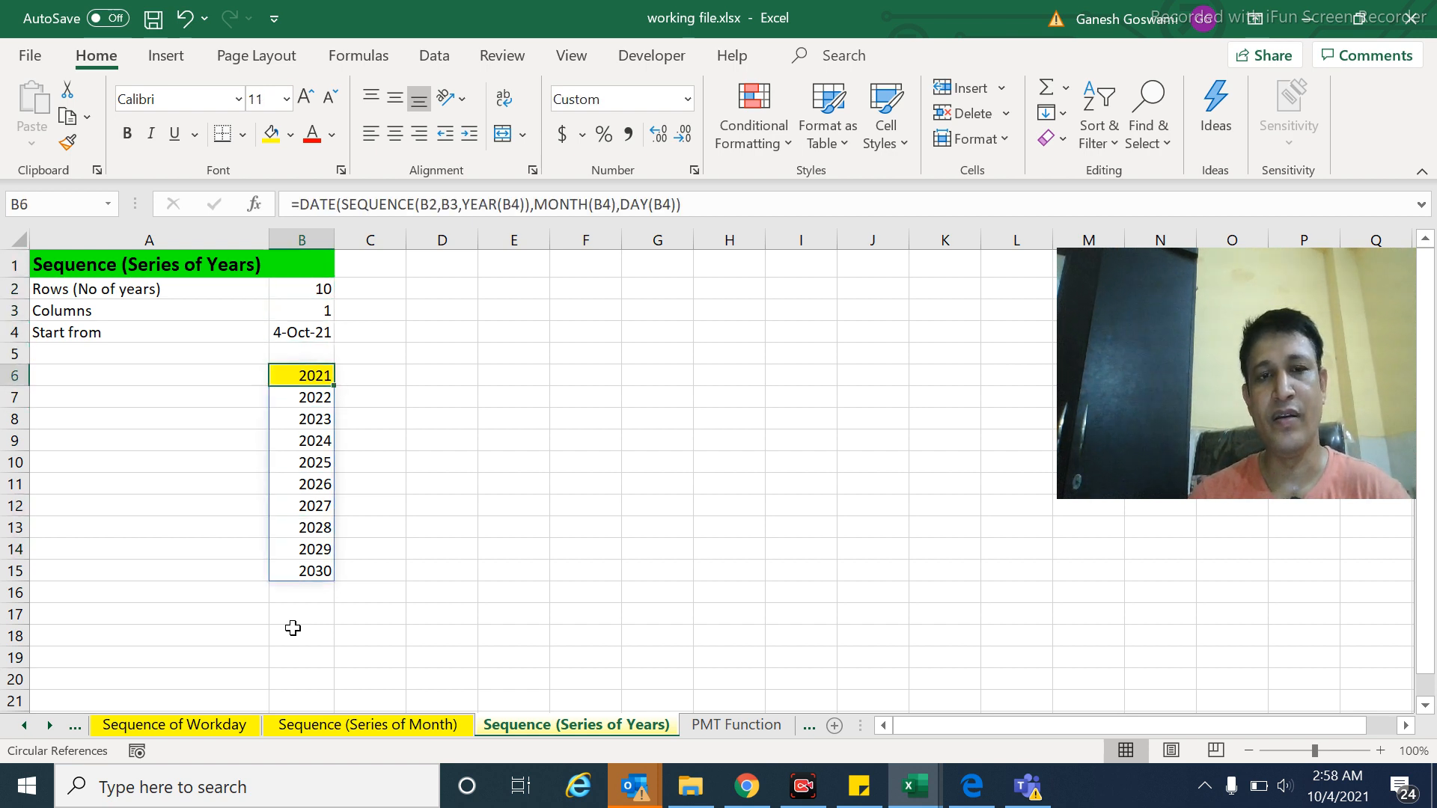
key("ctrl+shift+Down")
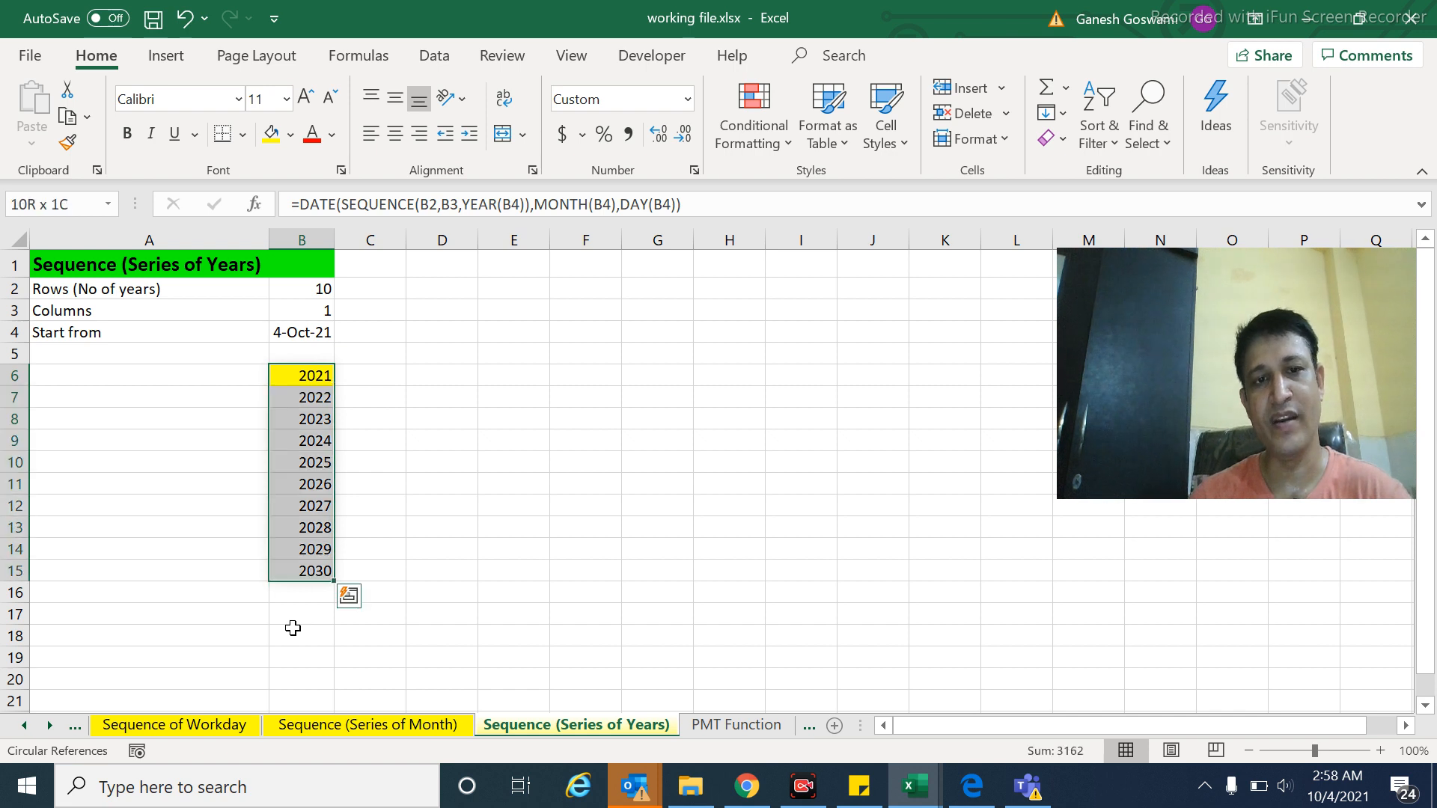
key("Up")
key("Up")
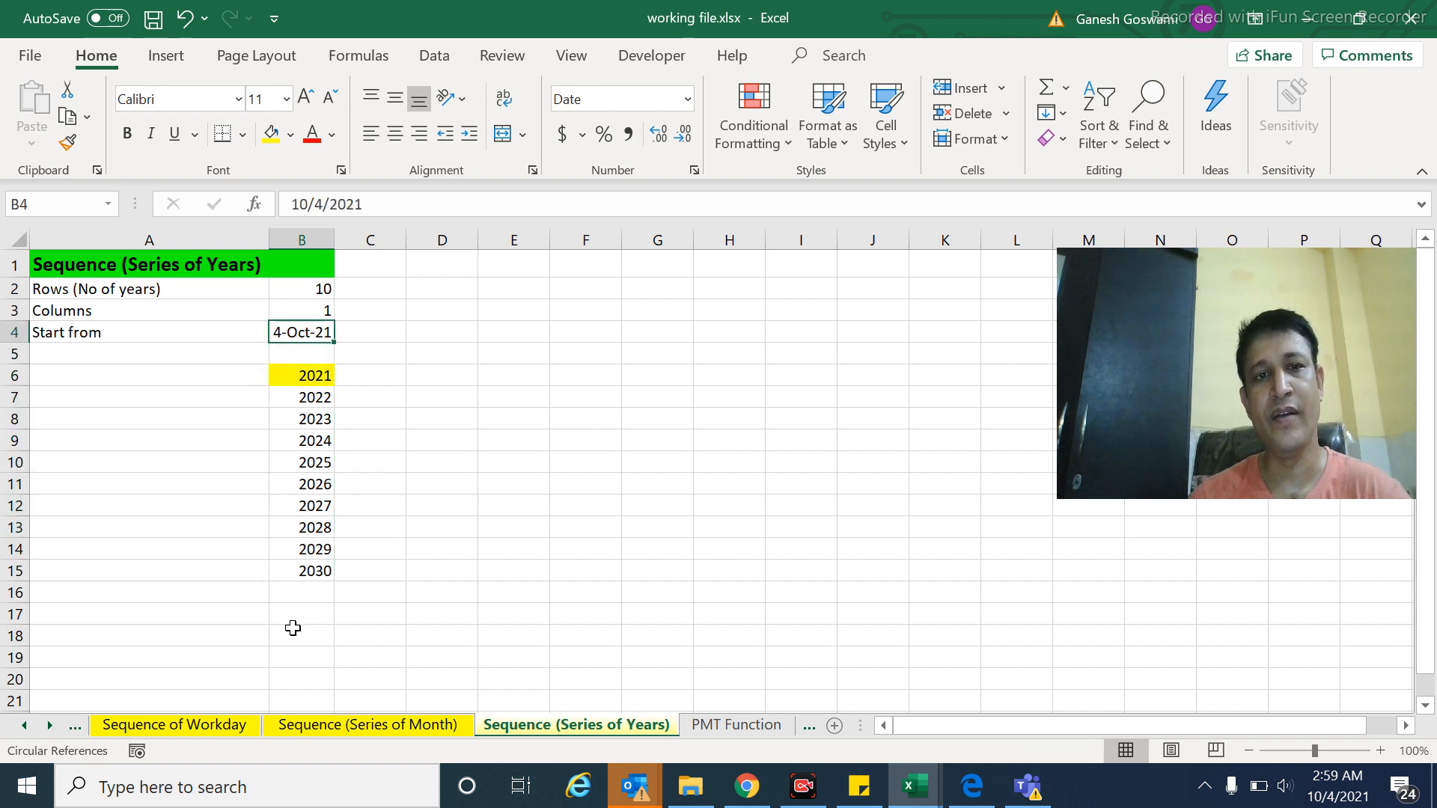
left_click(297, 373)
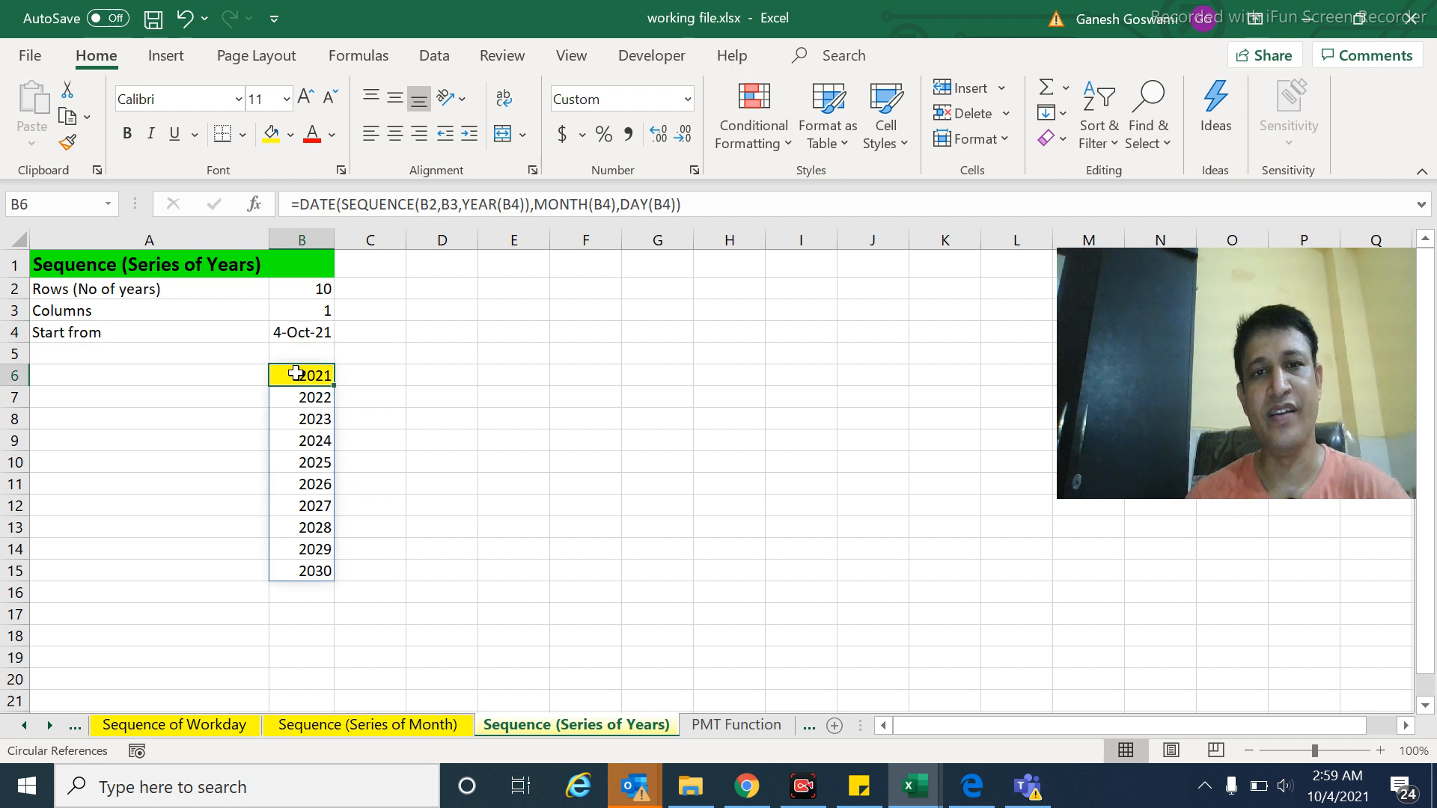
key("Down")
key("Down")
key("Down")
key("Down")
key("Up")
key("Up")
key("Up")
key("Up")
key("Up")
key("Up")
key("Up")
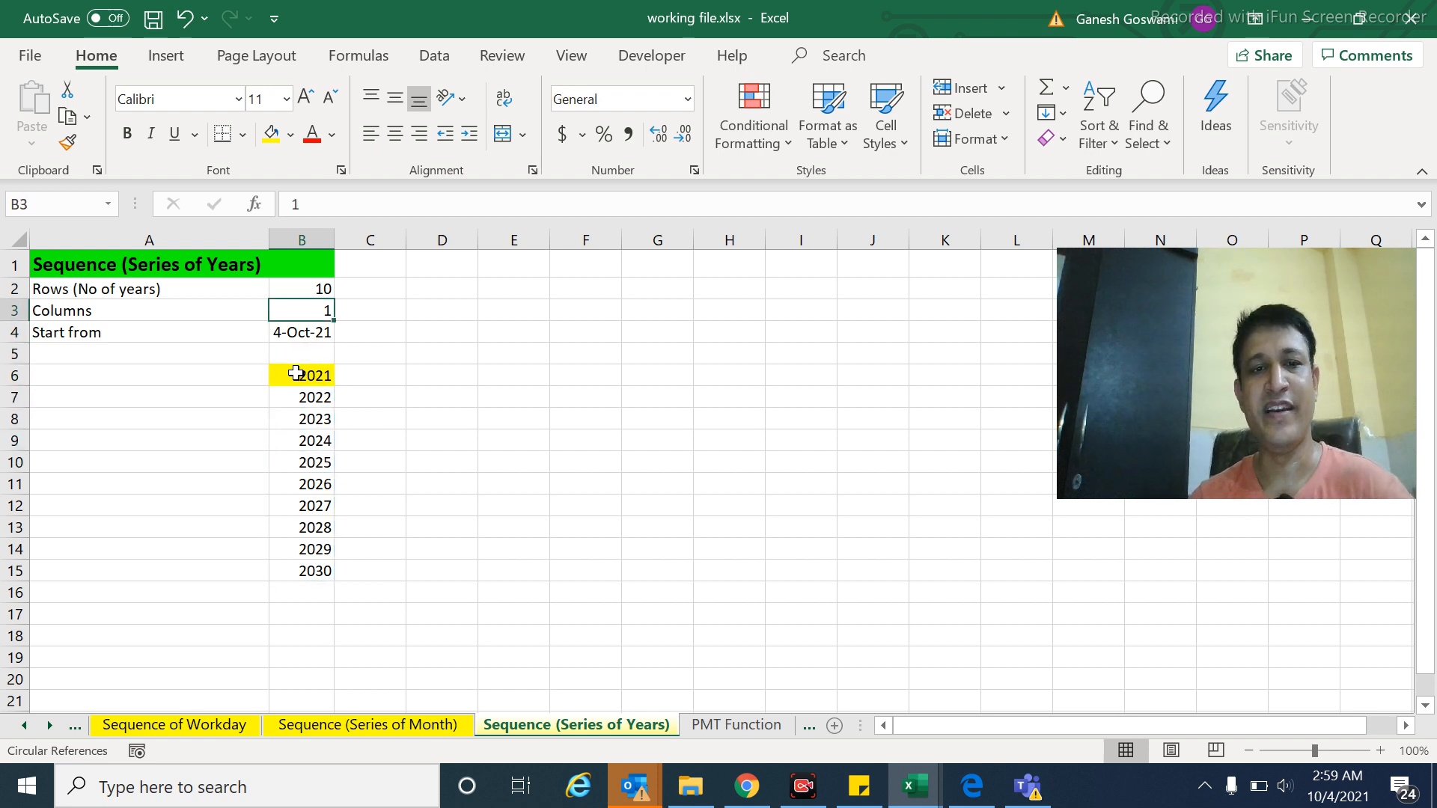
left_click(296, 374)
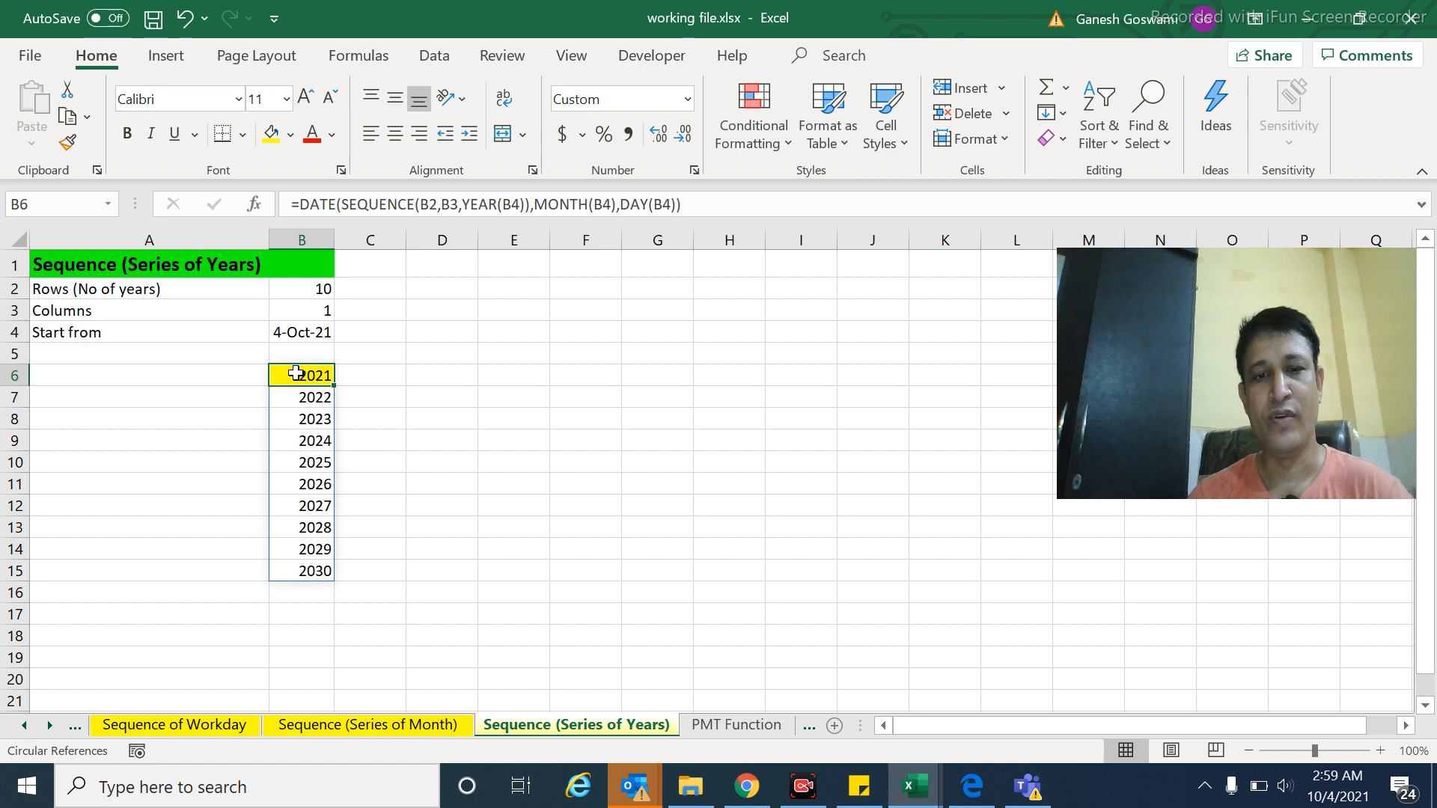